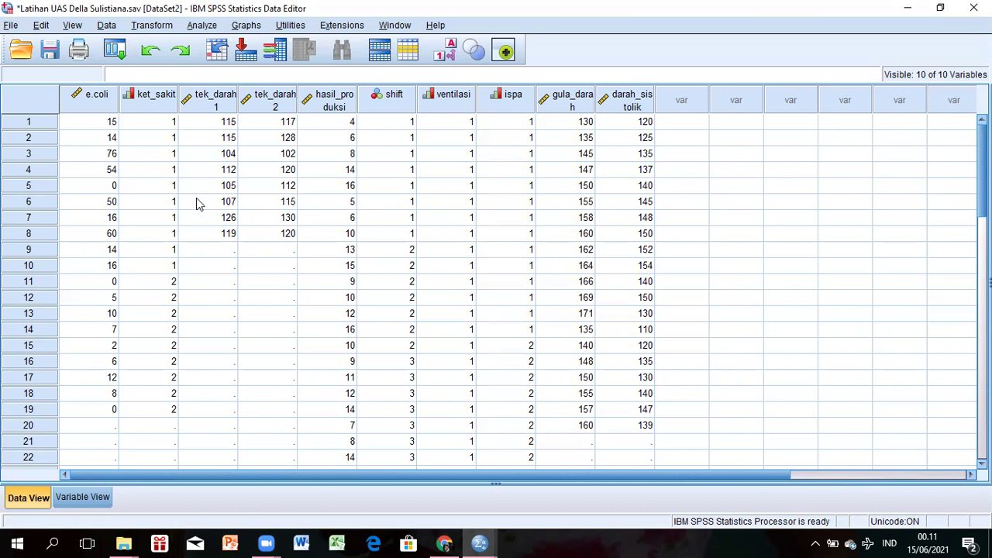
Limit the active cases to the observation range 1 through 19, filtering out the unselected cases
{"action": "left_click", "coordinate": [106, 25]}
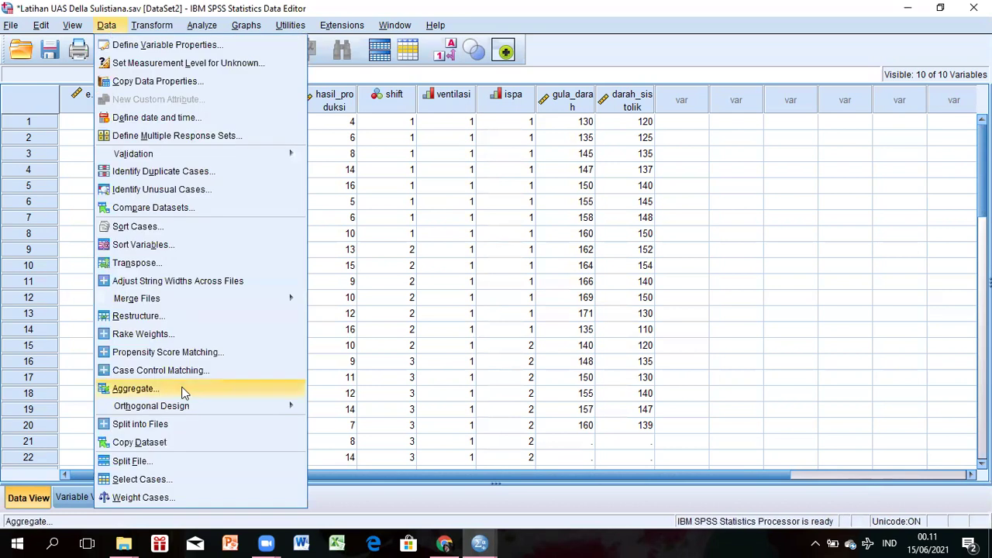
{"action": "left_click", "coordinate": [151, 479]}
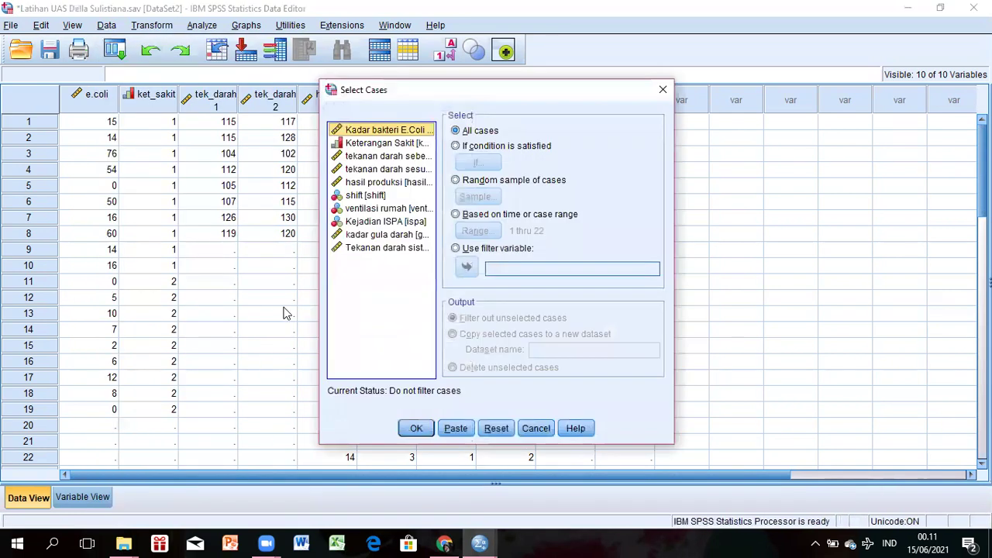
{"action": "left_click", "coordinate": [456, 216]}
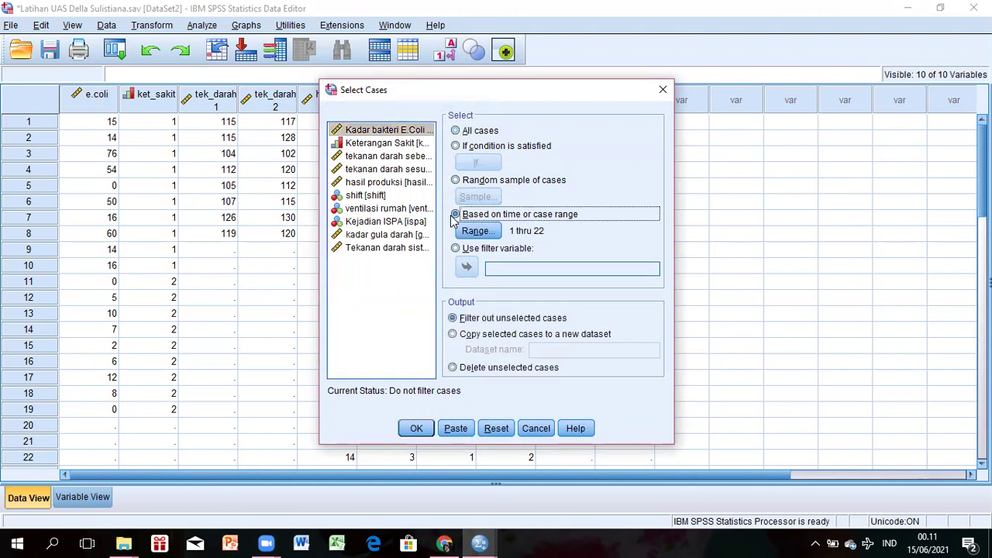
{"action": "left_click", "coordinate": [491, 232]}
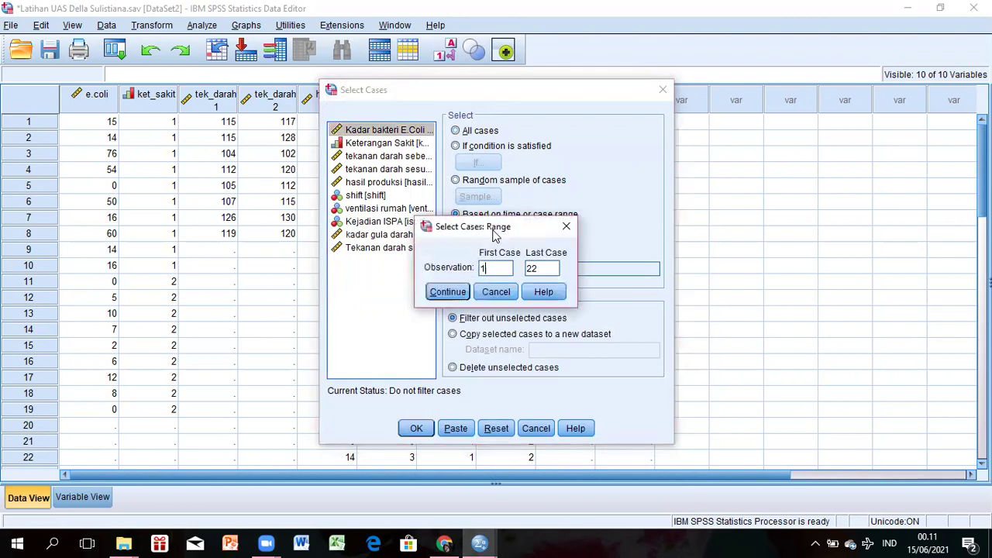
{"action": "key", "text": "BackSpace"}
{"action": "key", "text": "BackSpace"}
{"action": "type", "text": "19"}
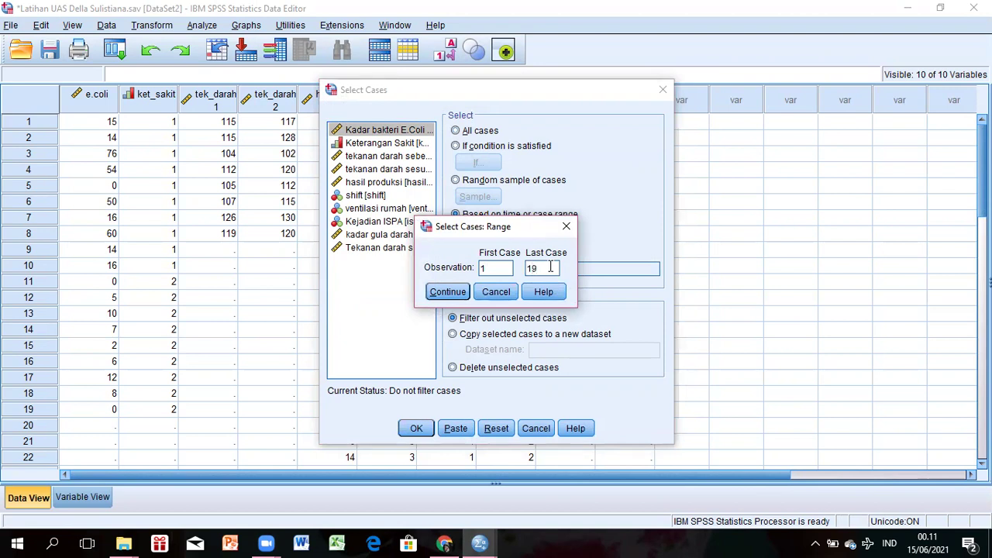
{"action": "left_click", "coordinate": [456, 294]}
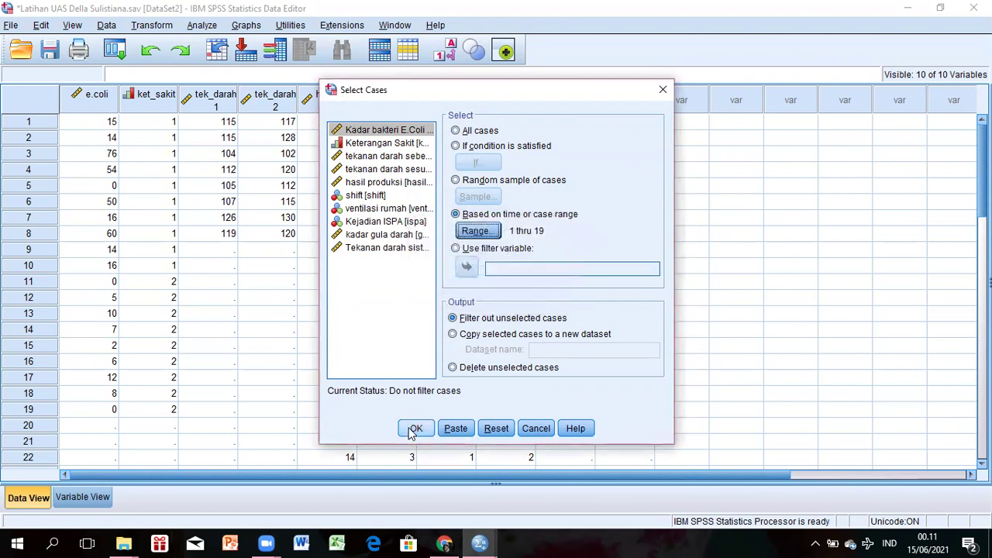
{"action": "left_click", "coordinate": [413, 429]}
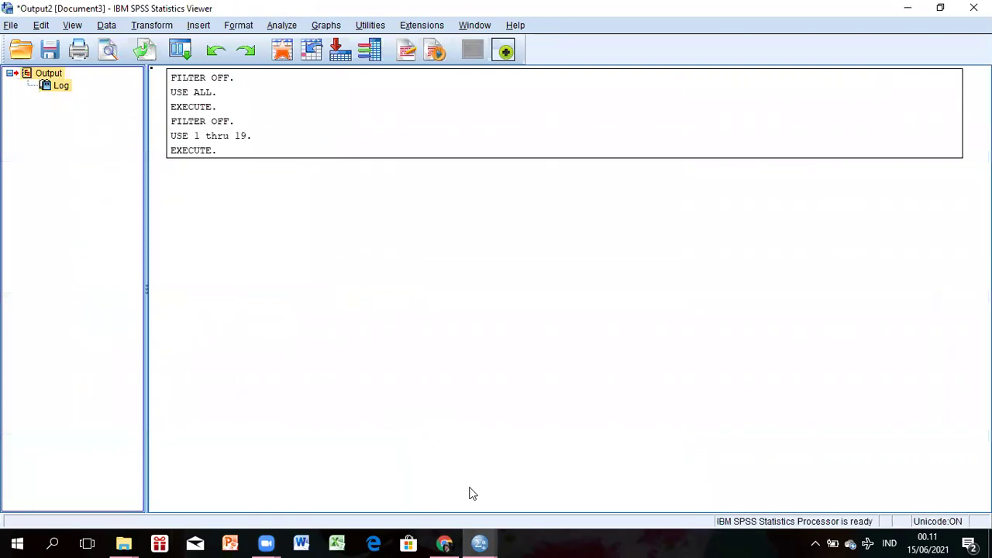
Return to the data and set up a Frequencies analysis of Kadar bakteri E.Coli with mean, median and skewness
{"action": "left_click", "coordinate": [282, 51]}
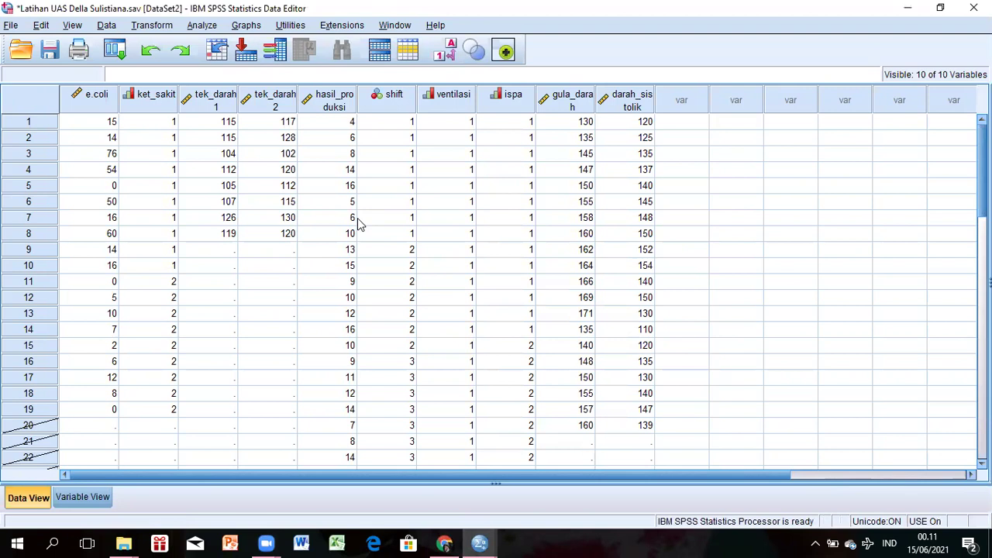
{"action": "left_click", "coordinate": [200, 27]}
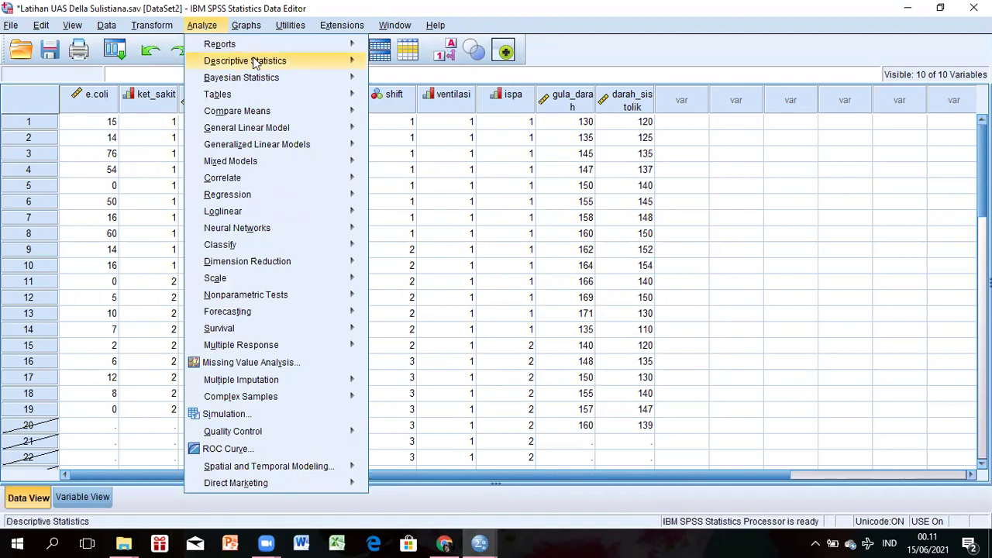
{"action": "mouse_move", "coordinate": [257, 62]}
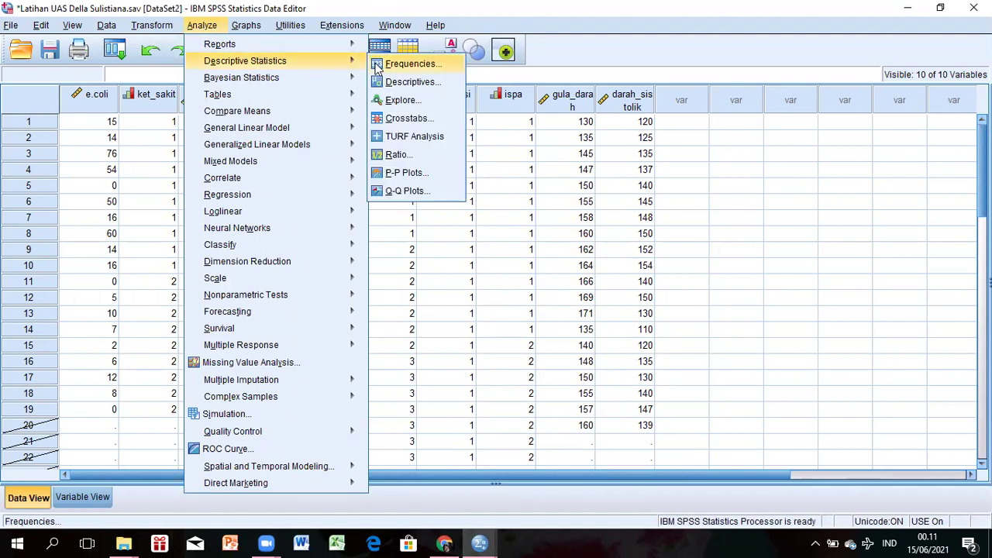
{"action": "left_click", "coordinate": [411, 63]}
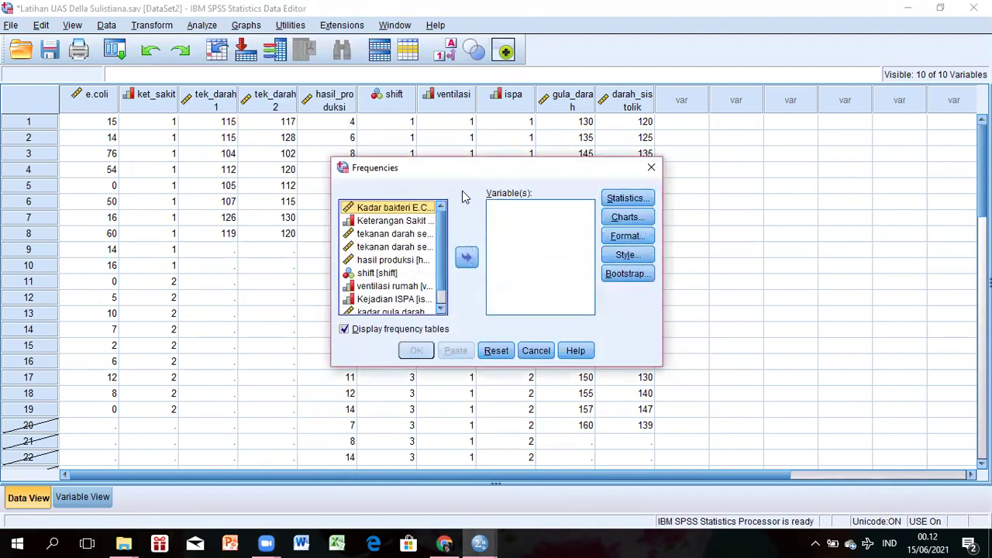
{"action": "left_click", "coordinate": [466, 258]}
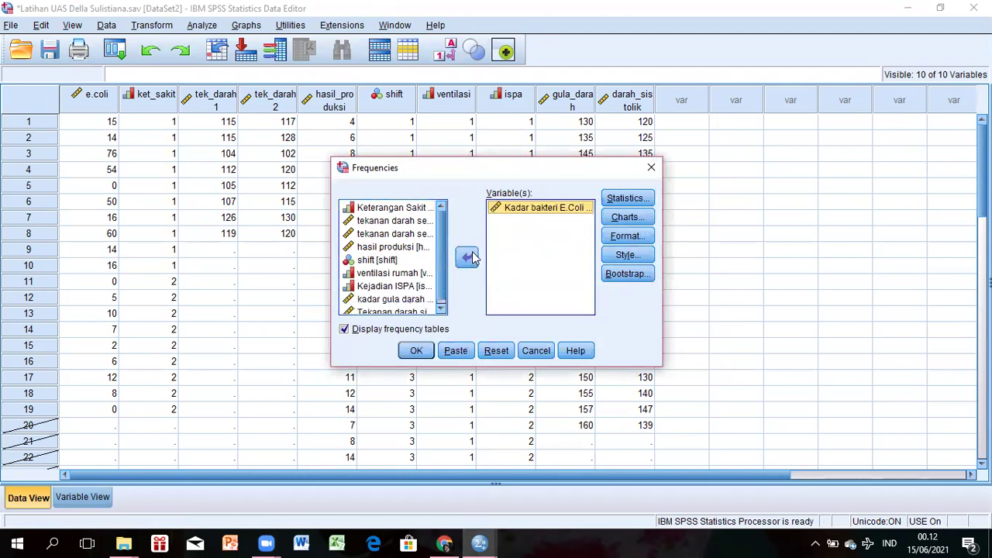
{"action": "left_click", "coordinate": [607, 201]}
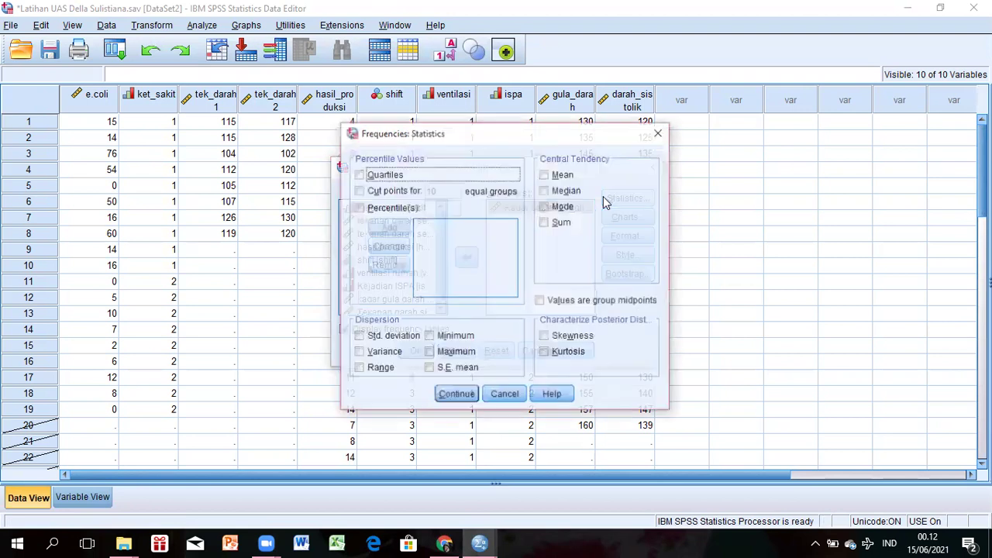
{"action": "left_click", "coordinate": [546, 175]}
{"action": "left_click", "coordinate": [546, 190]}
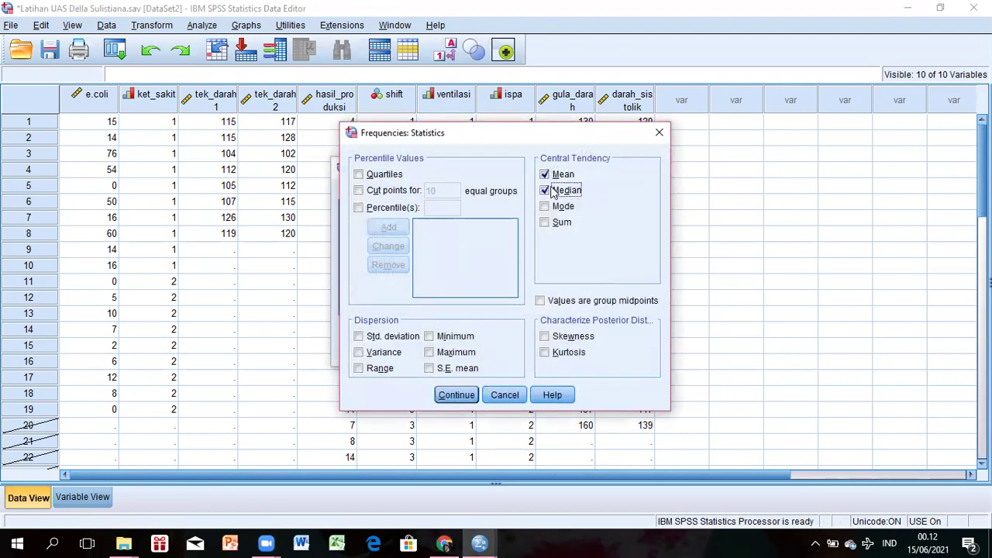
{"action": "left_click", "coordinate": [557, 338]}
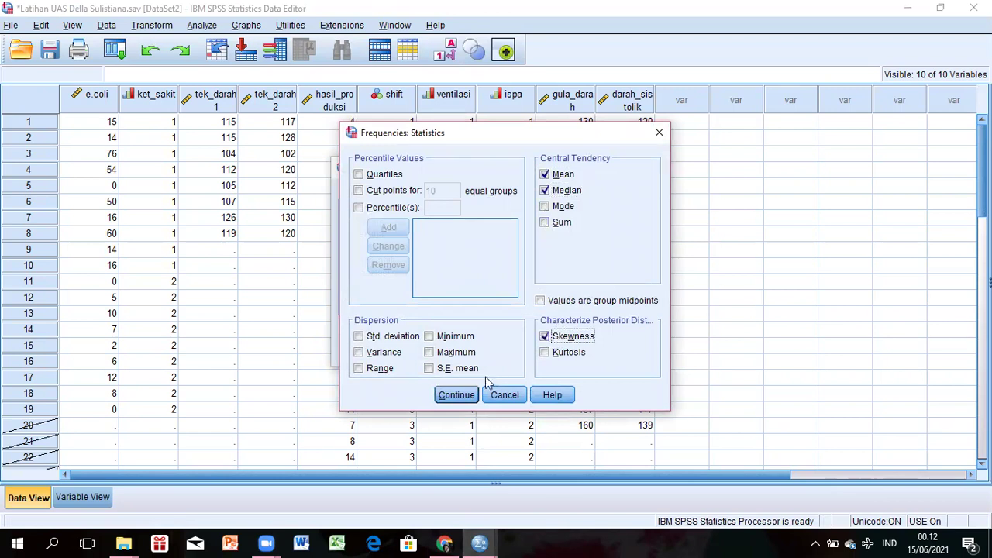
{"action": "left_click", "coordinate": [456, 395]}
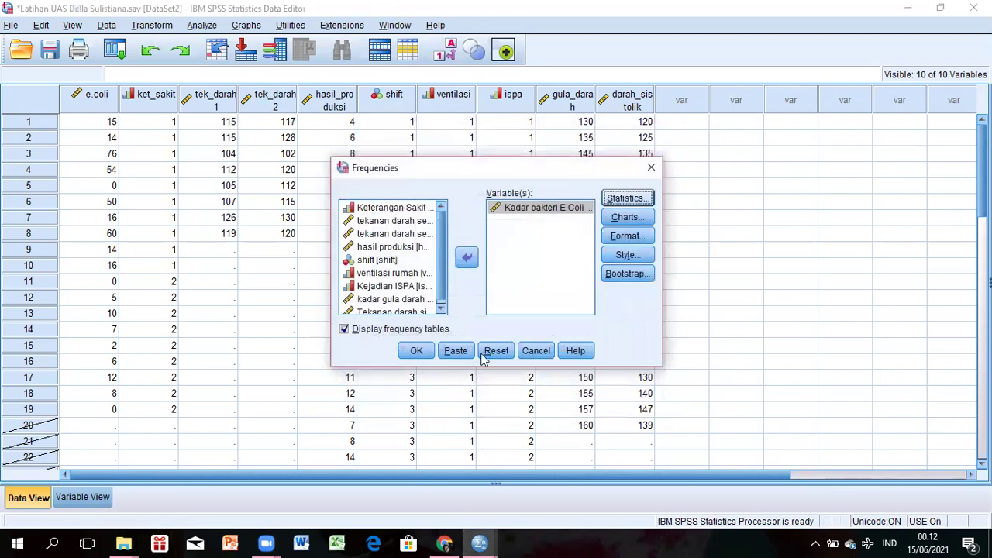
Add a histogram with a normal curve, turn off the frequency tables and run the Frequencies analysis
{"action": "left_click", "coordinate": [614, 217]}
{"action": "left_click", "coordinate": [423, 262]}
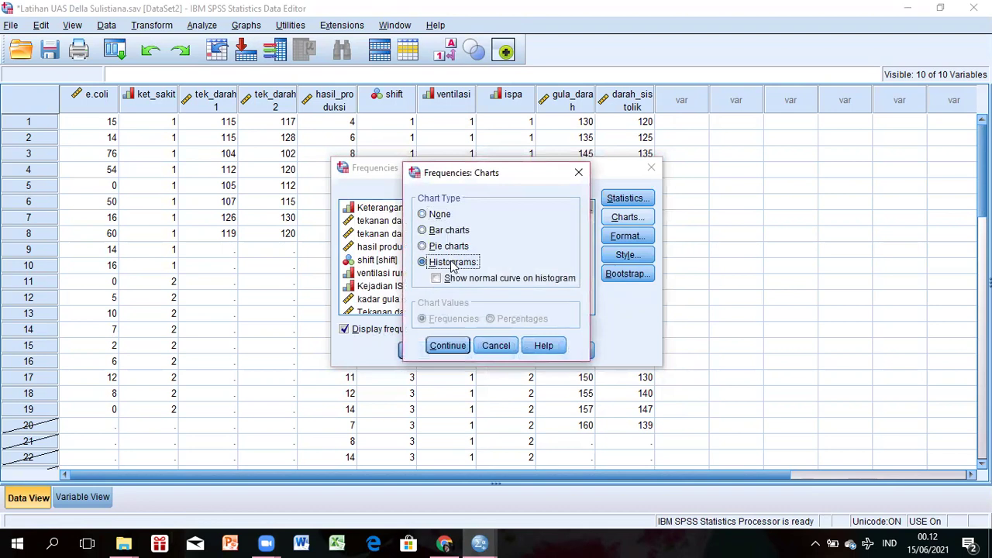
{"action": "left_click", "coordinate": [436, 278]}
{"action": "left_click", "coordinate": [438, 344]}
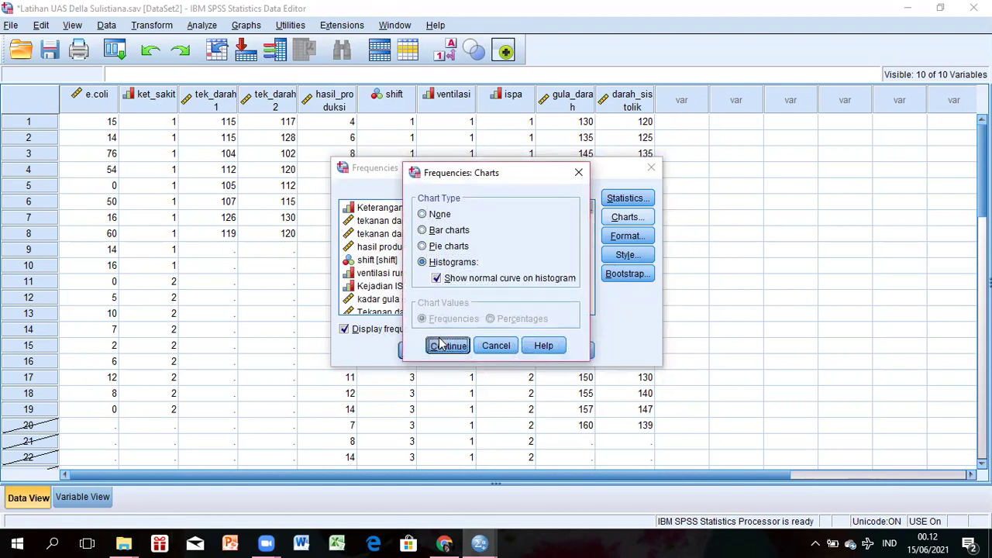
{"action": "left_click", "coordinate": [354, 330]}
{"action": "left_click", "coordinate": [416, 350]}
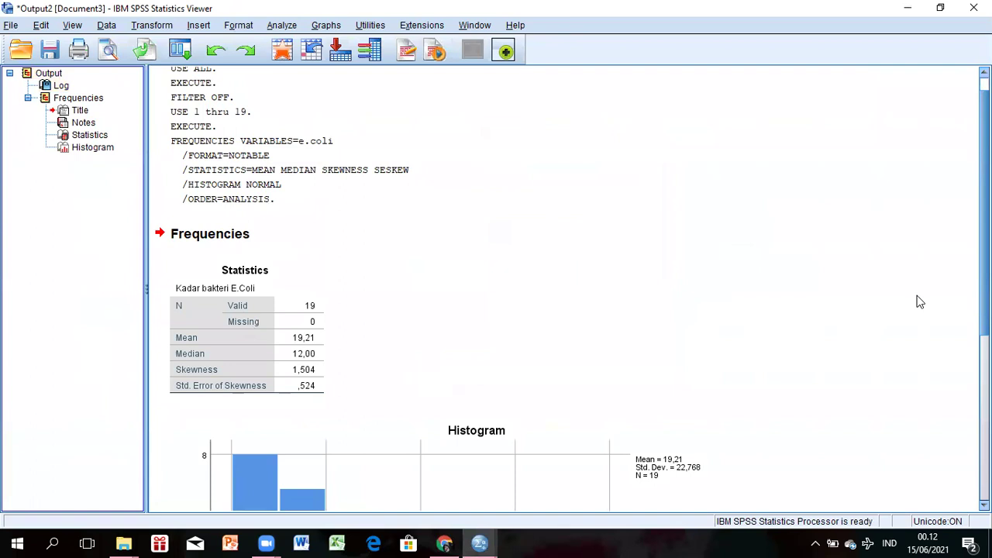
Examine the E.Coli statistics table and histogram in the output to judge whether the data are normally distributed
{"action": "left_click_drag", "start_coordinate": [985, 213], "coordinate": [984, 293]}
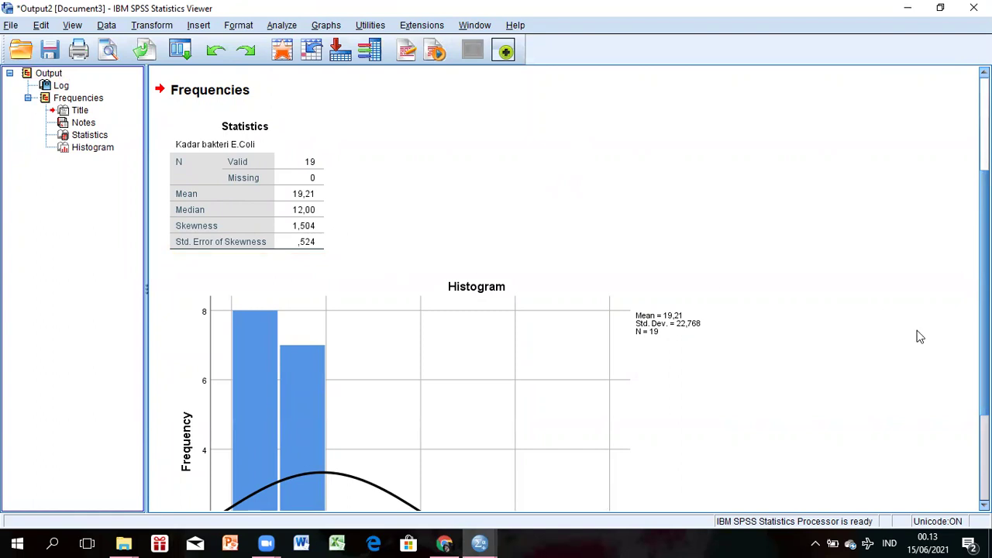
{"action": "scroll", "coordinate": [982, 294], "scroll_direction": "up", "scroll_amount": 1}
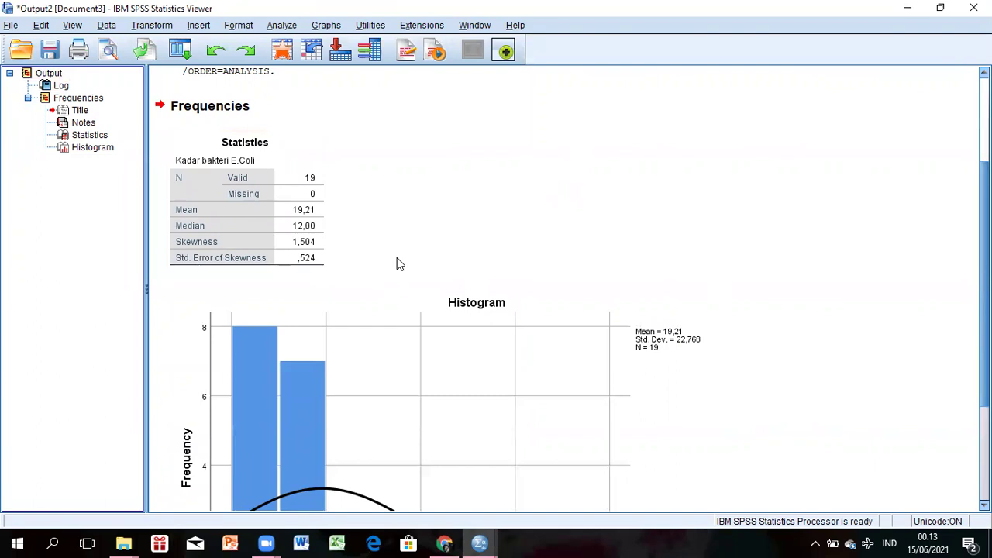
{"action": "scroll", "coordinate": [983, 294], "scroll_direction": "down", "scroll_amount": 5}
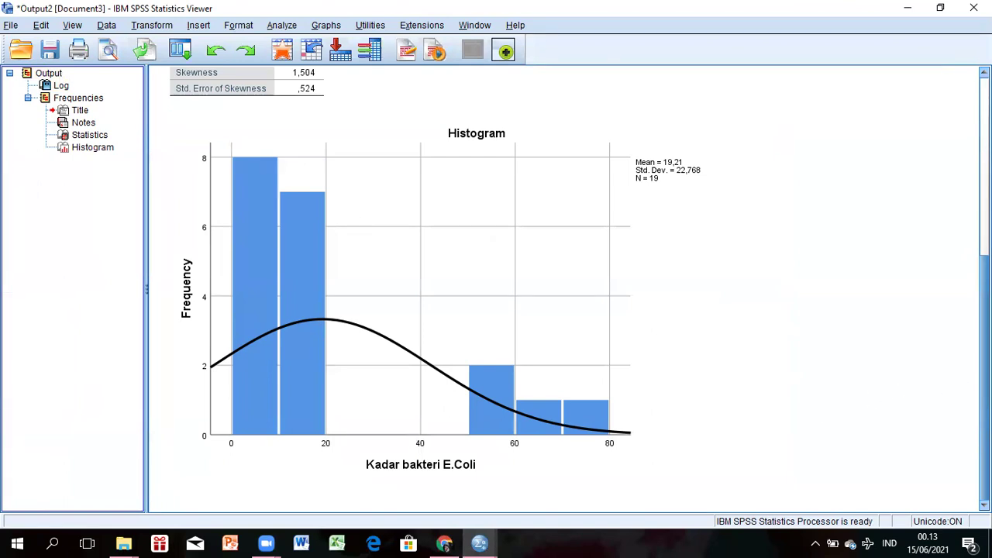
{"action": "scroll", "coordinate": [566, 286], "scroll_direction": "up", "scroll_amount": 2}
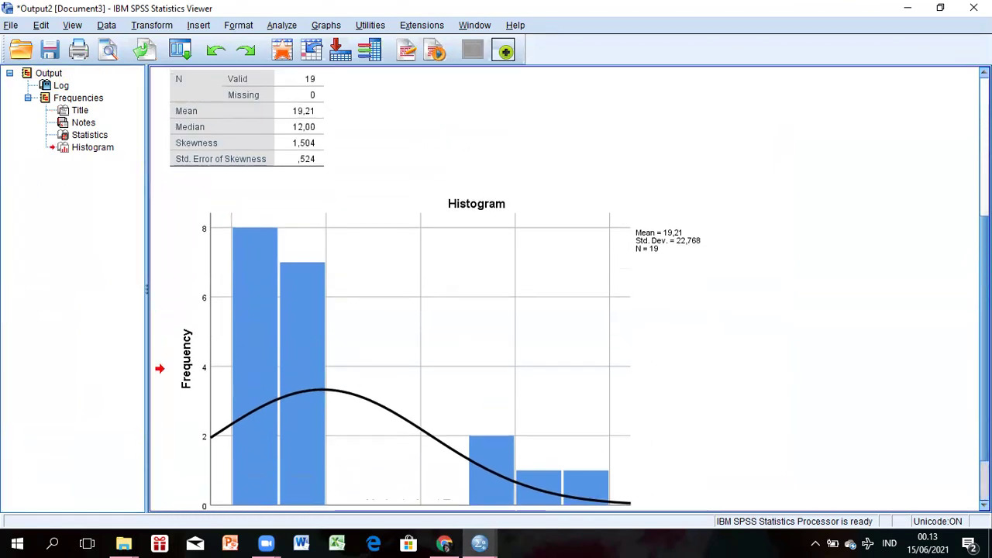
{"action": "scroll", "coordinate": [566, 286], "scroll_direction": "up", "scroll_amount": 1}
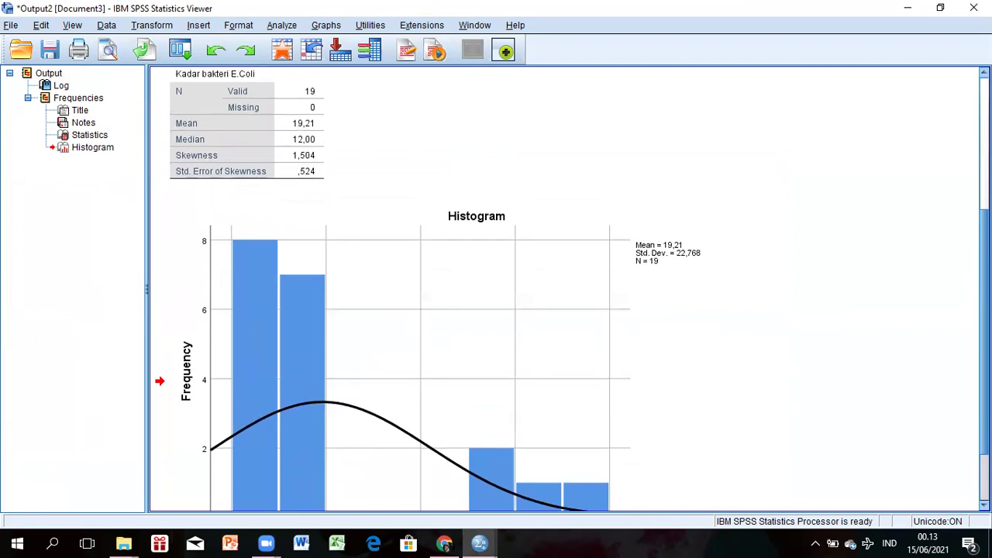
{"action": "scroll", "coordinate": [566, 287], "scroll_direction": "up", "scroll_amount": 5}
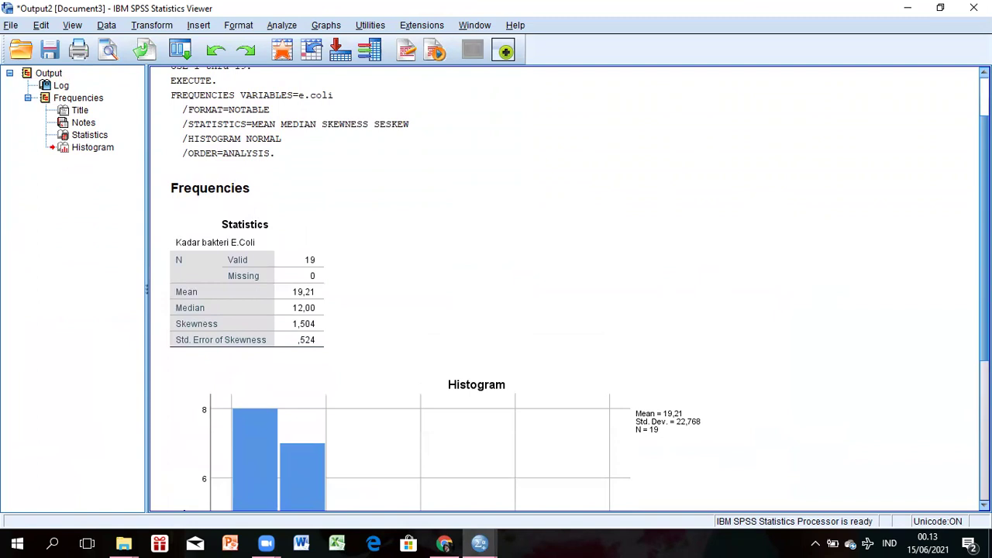
{"action": "scroll", "coordinate": [183, 504], "scroll_direction": "up", "scroll_amount": 2}
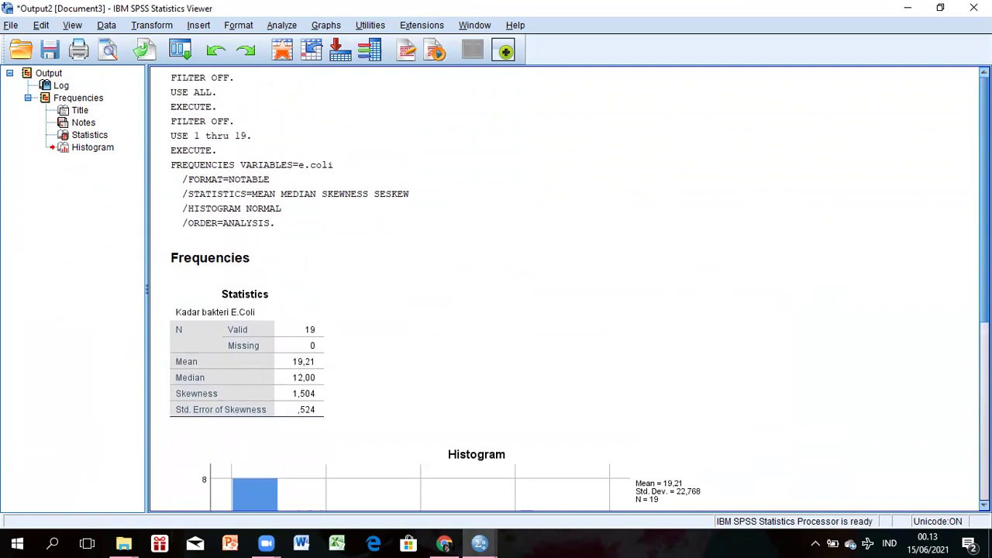
Return to the data and set up a nonparametric independent-samples test with Kadar bakteri E.Coli as the test field
{"action": "left_click", "coordinate": [283, 52]}
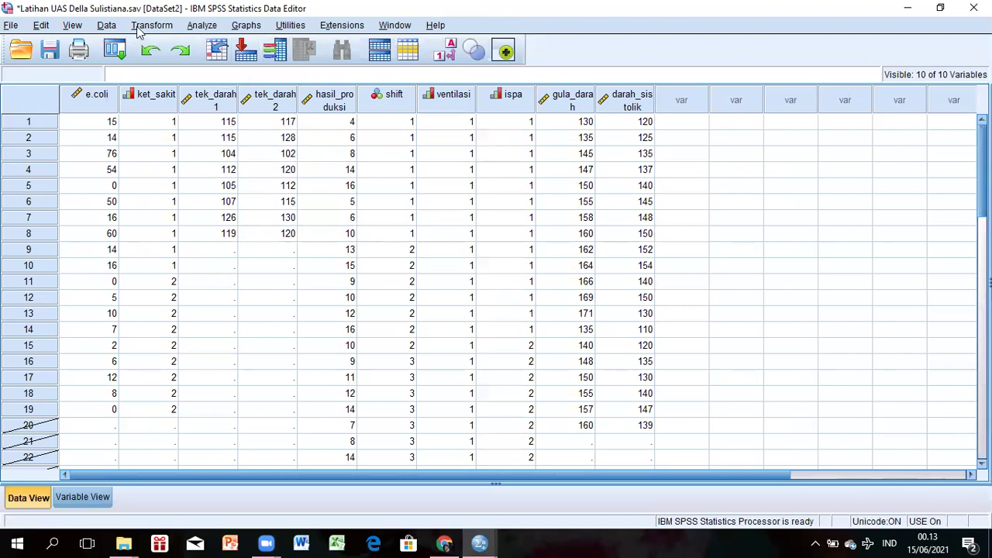
{"action": "left_click", "coordinate": [202, 29]}
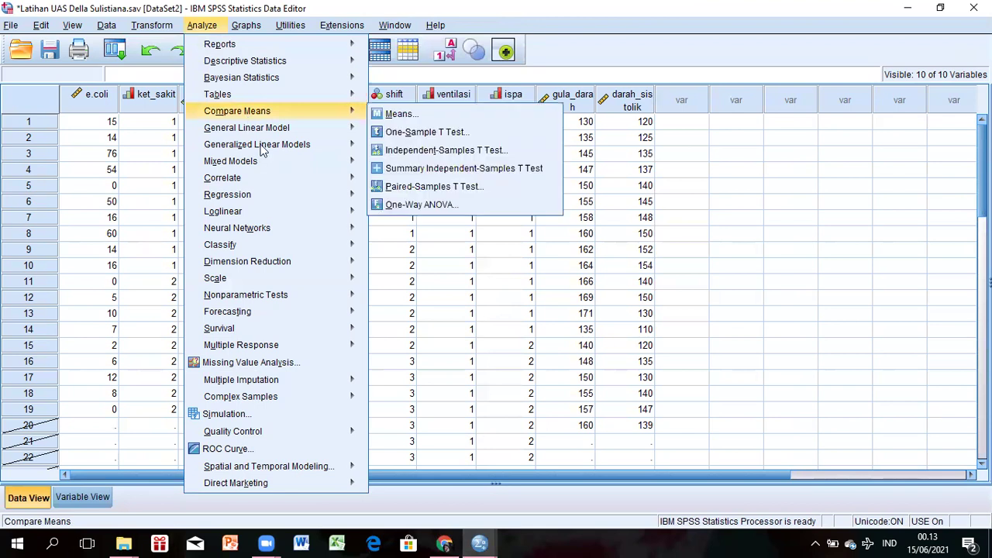
{"action": "mouse_move", "coordinate": [333, 295]}
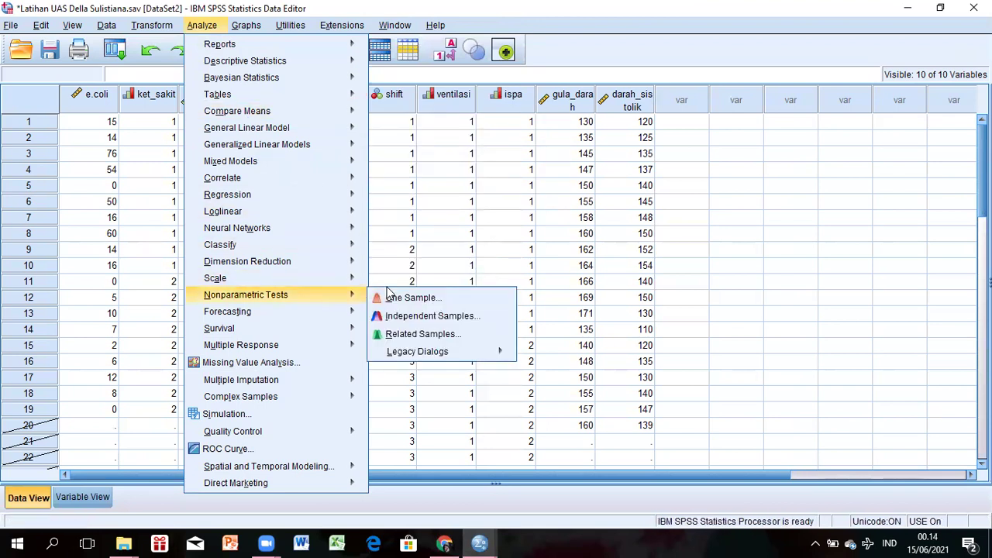
{"action": "left_click", "coordinate": [400, 316]}
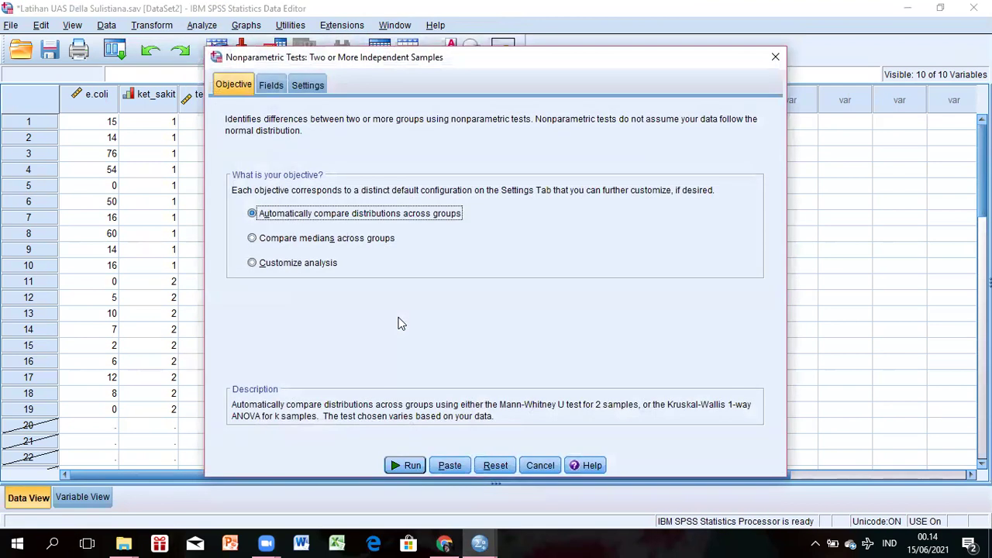
{"action": "left_click", "coordinate": [269, 87]}
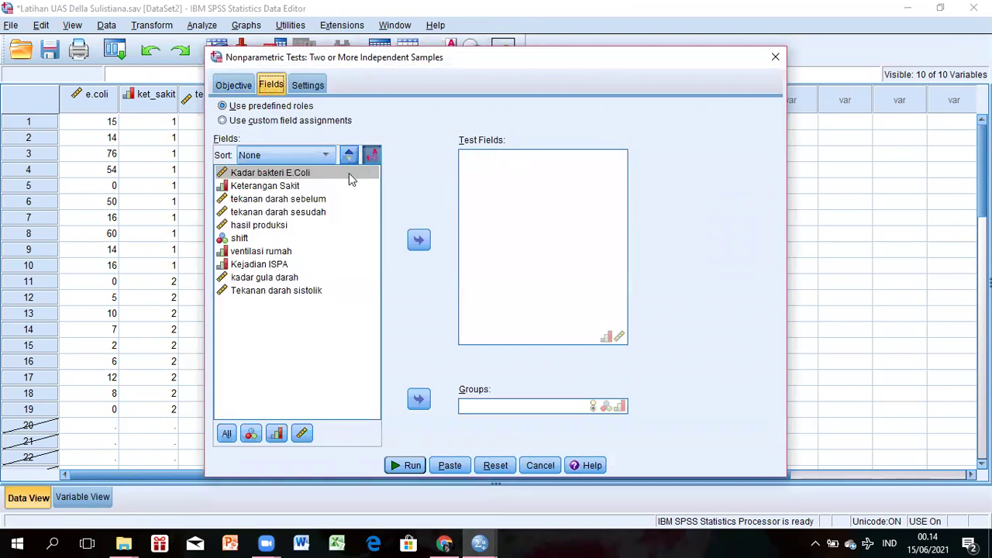
{"action": "left_click", "coordinate": [316, 180]}
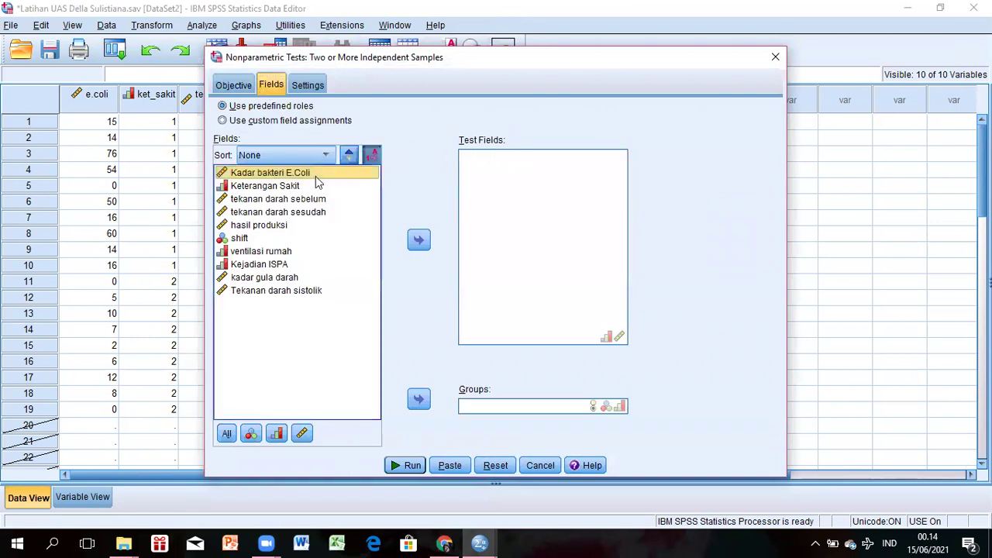
{"action": "left_click", "coordinate": [418, 241]}
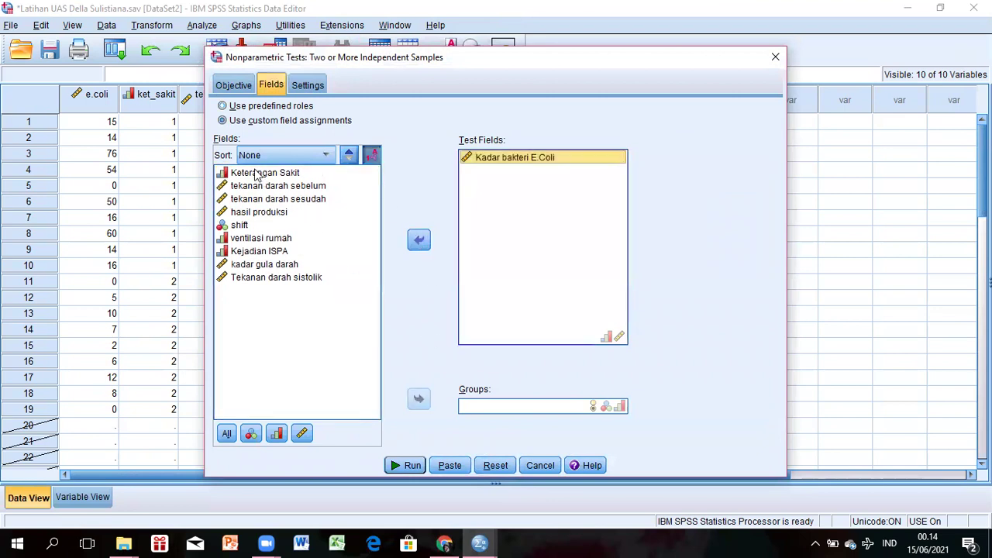
Assign Keterangan Sakit as the grouping field, run the nonparametric test and go back to the data
{"action": "left_click", "coordinate": [255, 173]}
{"action": "left_click", "coordinate": [420, 401]}
{"action": "left_click", "coordinate": [411, 466]}
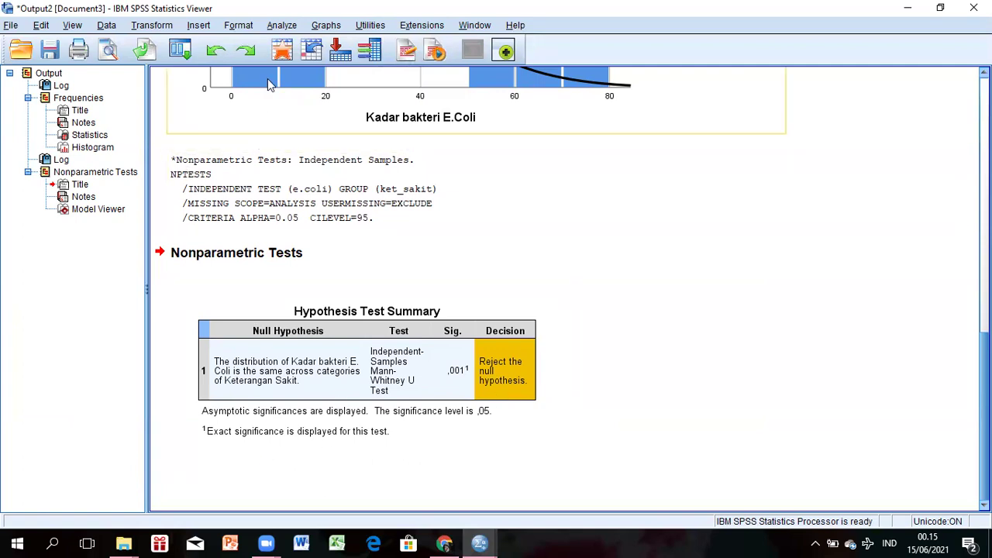
{"action": "left_click", "coordinate": [281, 52]}
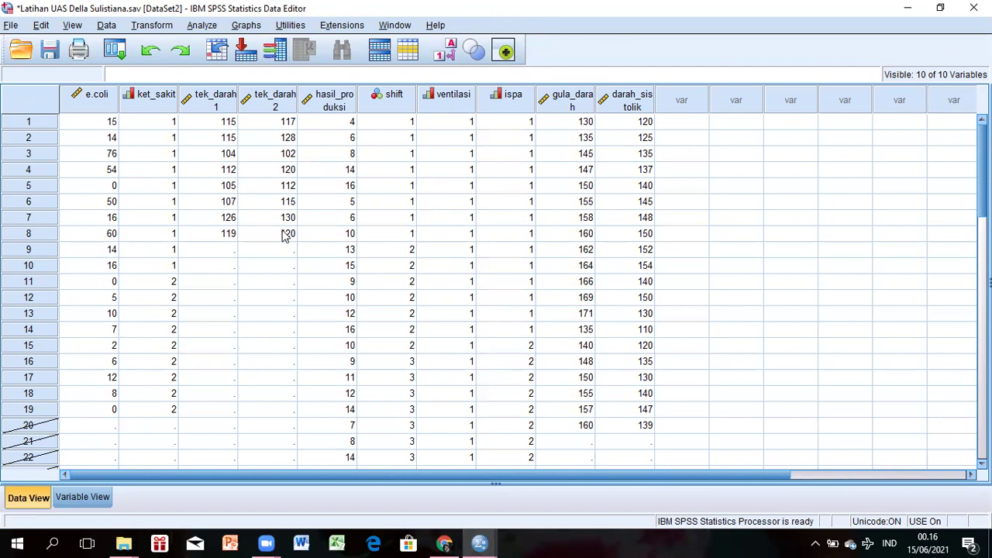
Limit the selected cases to the range 1 through 8 and return to the data
{"action": "left_click", "coordinate": [106, 26]}
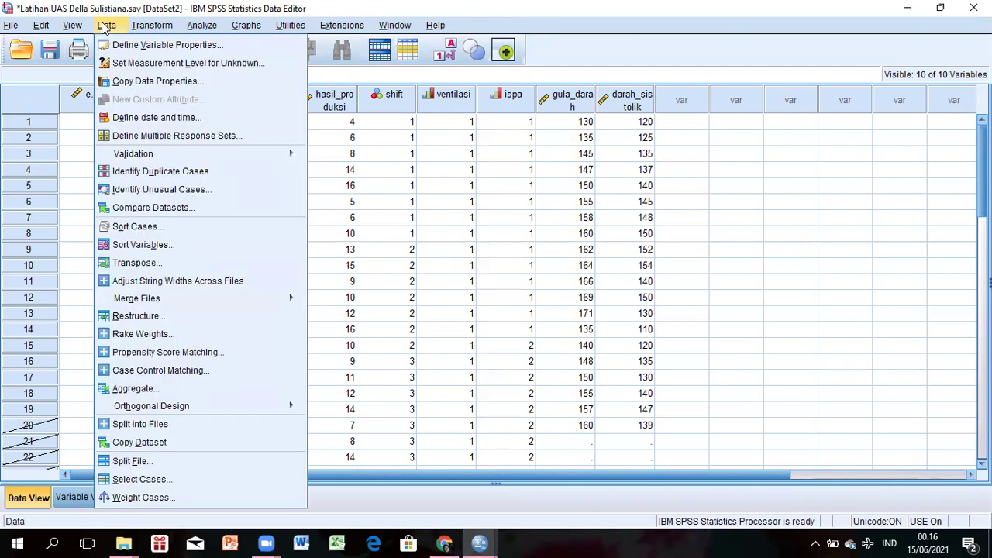
{"action": "left_click", "coordinate": [177, 478]}
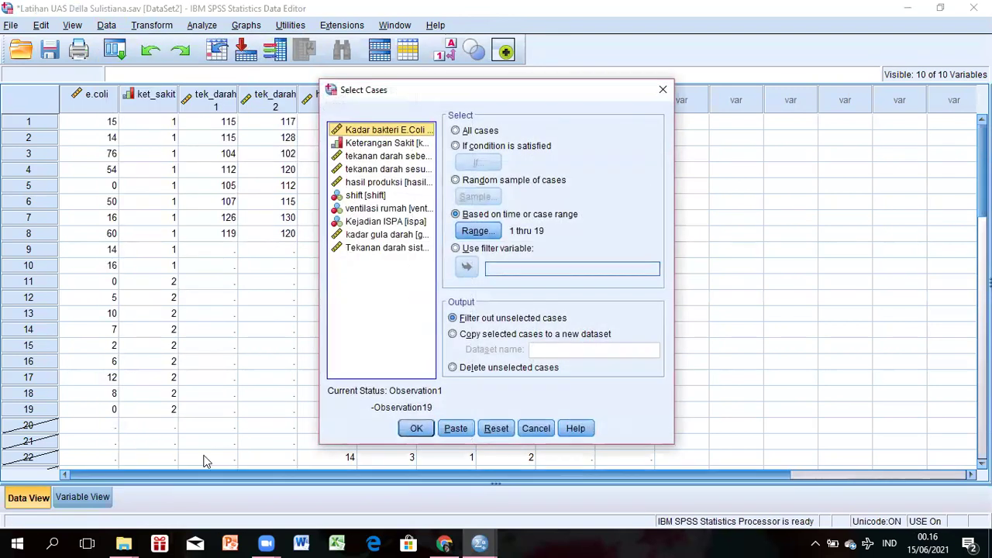
{"action": "left_click", "coordinate": [478, 230]}
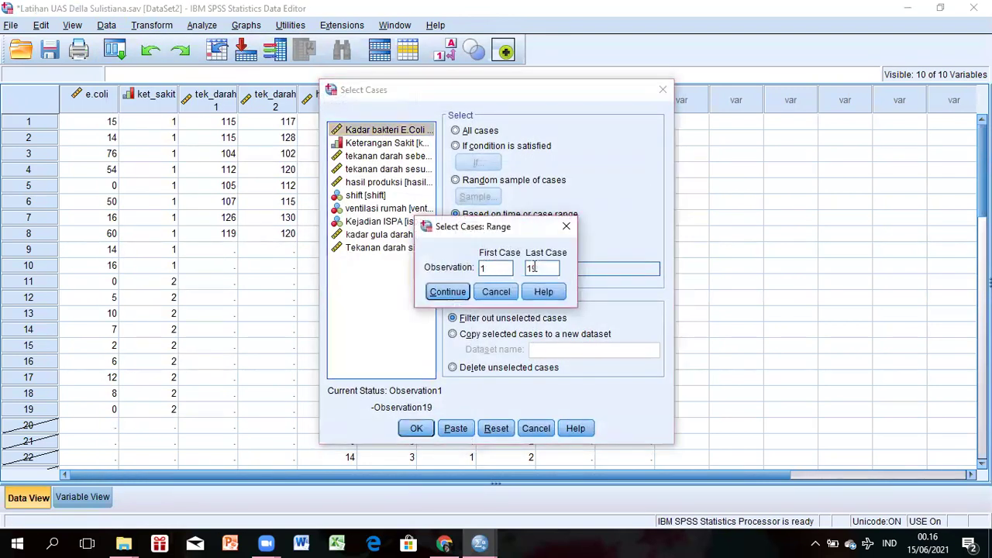
{"action": "left_click", "coordinate": [535, 267]}
{"action": "key", "text": "BackSpace"}
{"action": "key", "text": "BackSpace"}
{"action": "type", "text": "8"}
{"action": "left_click", "coordinate": [452, 293]}
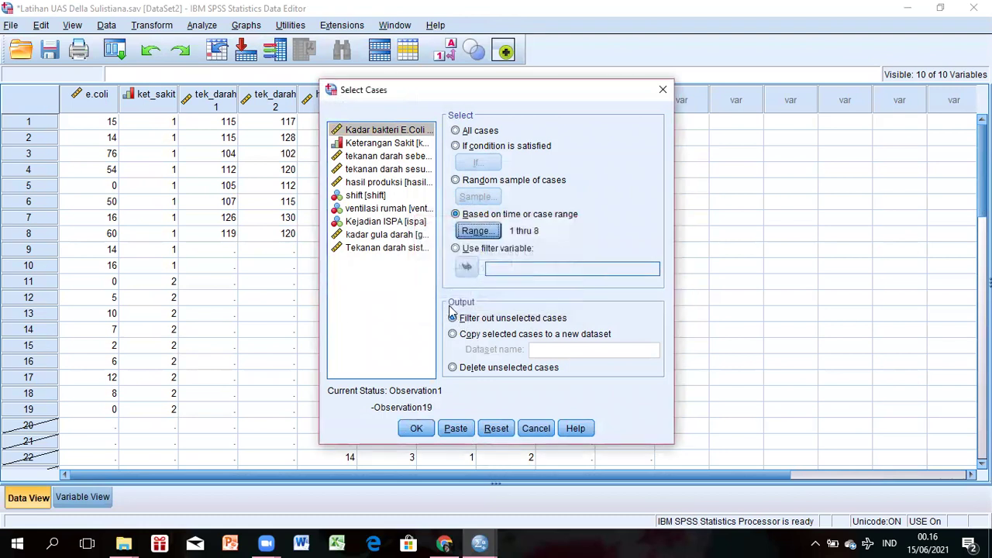
{"action": "left_click", "coordinate": [427, 430]}
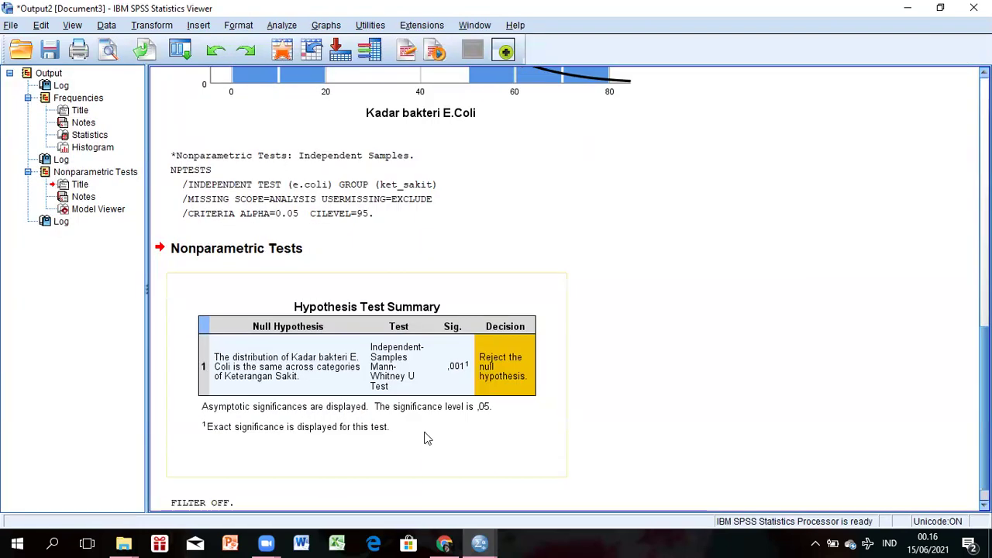
{"action": "left_click", "coordinate": [279, 51]}
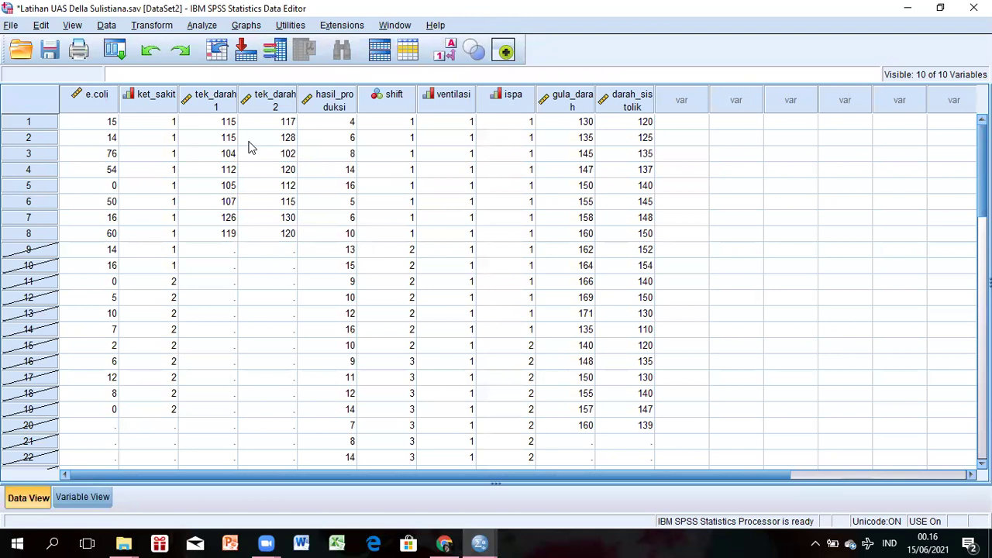
In a Frequencies analysis, replace Kadar bakteri E.Coli with the variables tekanan darah sebelum and tekanan darah sesudah
{"action": "left_click", "coordinate": [201, 24]}
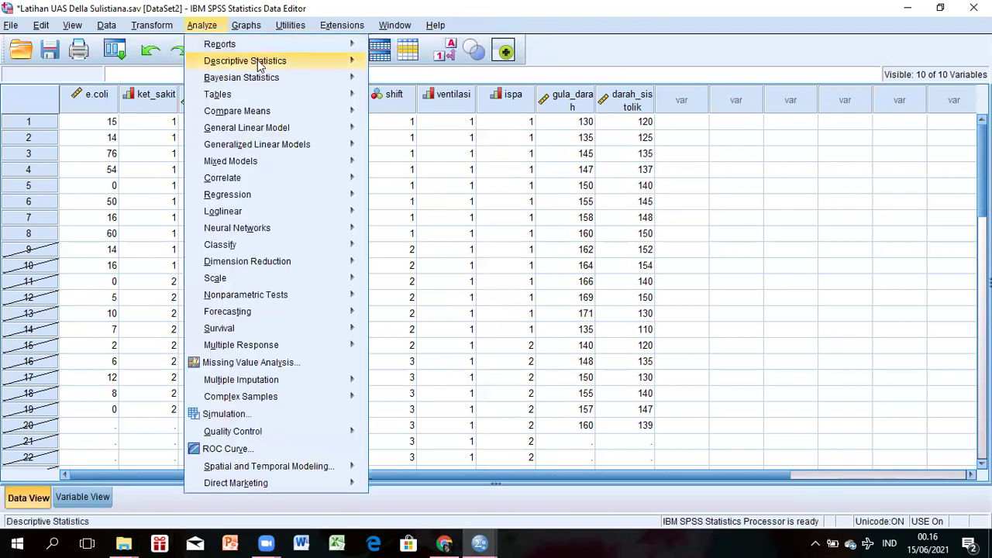
{"action": "mouse_move", "coordinate": [262, 66]}
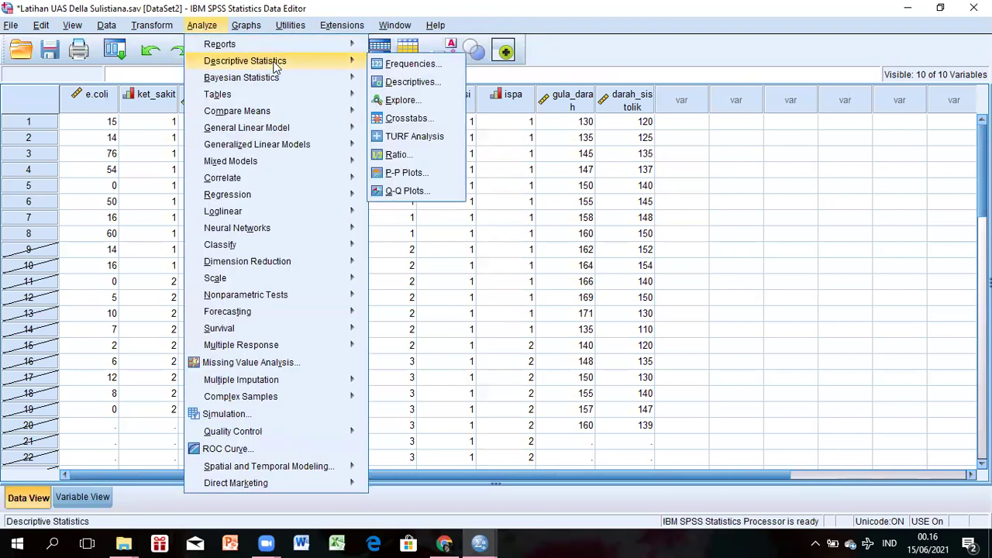
{"action": "left_click", "coordinate": [406, 65]}
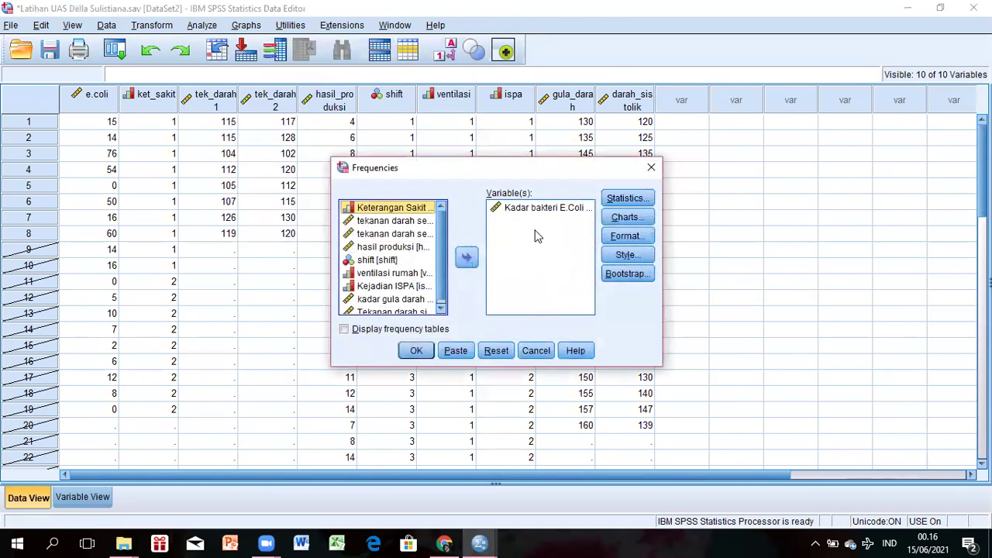
{"action": "left_click", "coordinate": [527, 211]}
{"action": "left_click", "coordinate": [467, 257]}
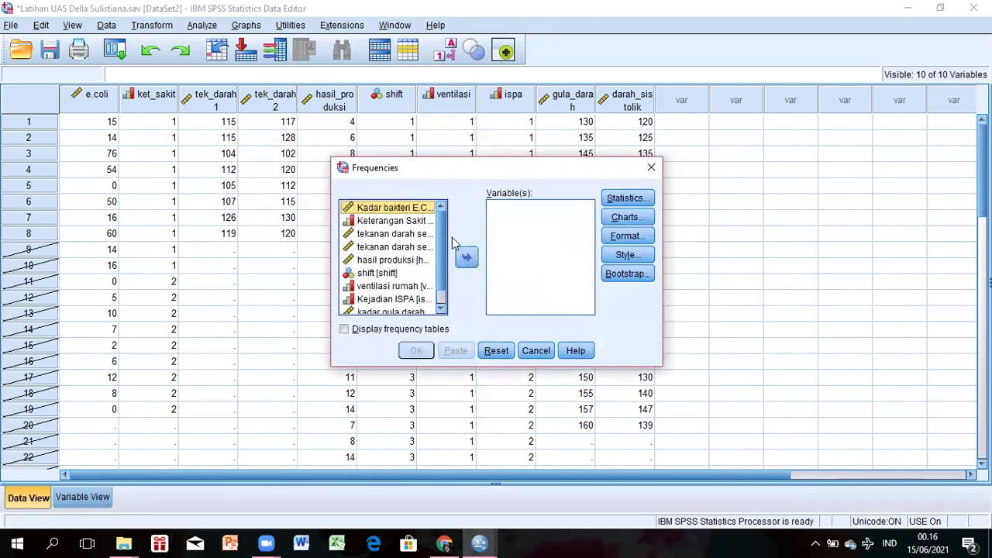
{"action": "left_click", "coordinate": [413, 234]}
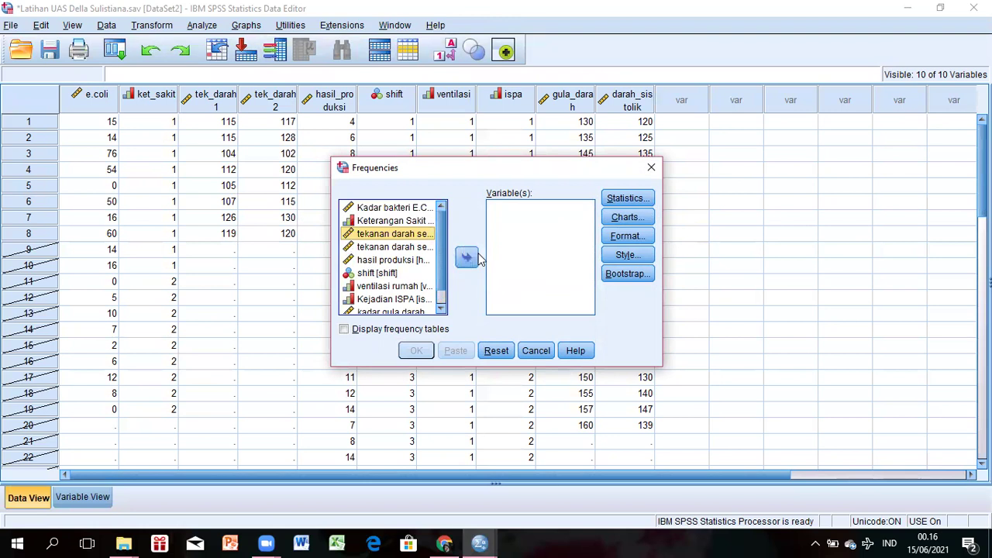
{"action": "left_click", "coordinate": [467, 259]}
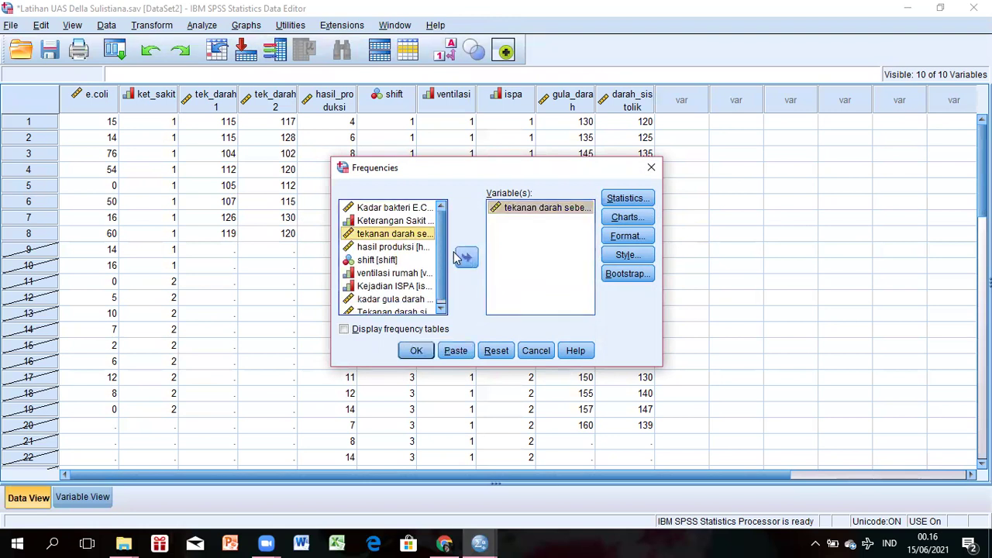
{"action": "left_click", "coordinate": [463, 258]}
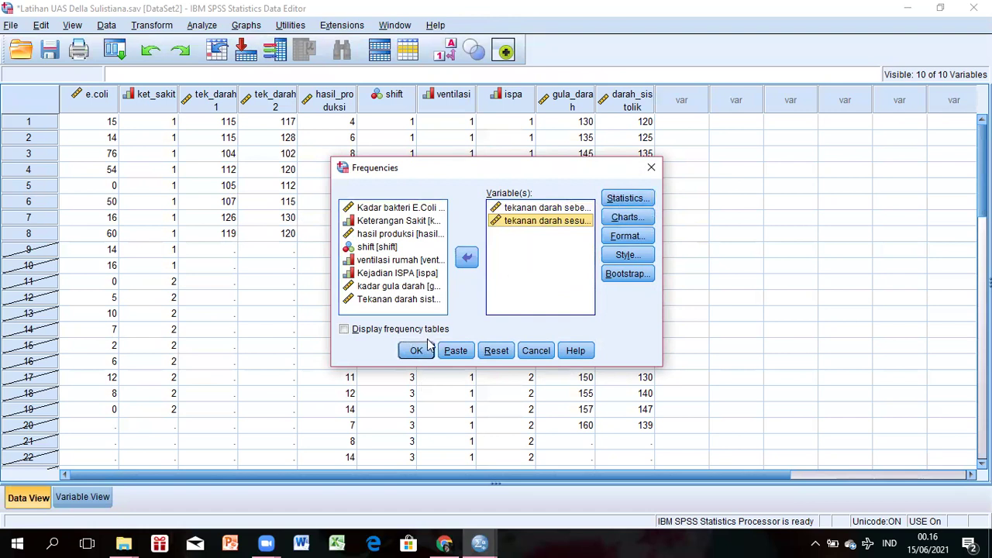
Check the chosen statistics and histogram options without changing them, and run the Frequencies analysis
{"action": "left_click", "coordinate": [640, 198]}
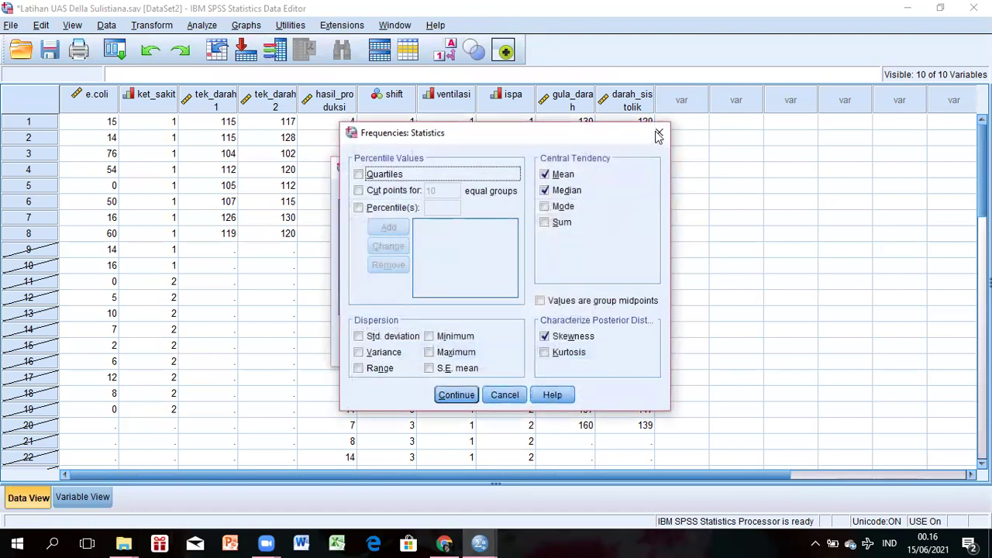
{"action": "left_click", "coordinate": [657, 136]}
{"action": "left_click", "coordinate": [627, 217]}
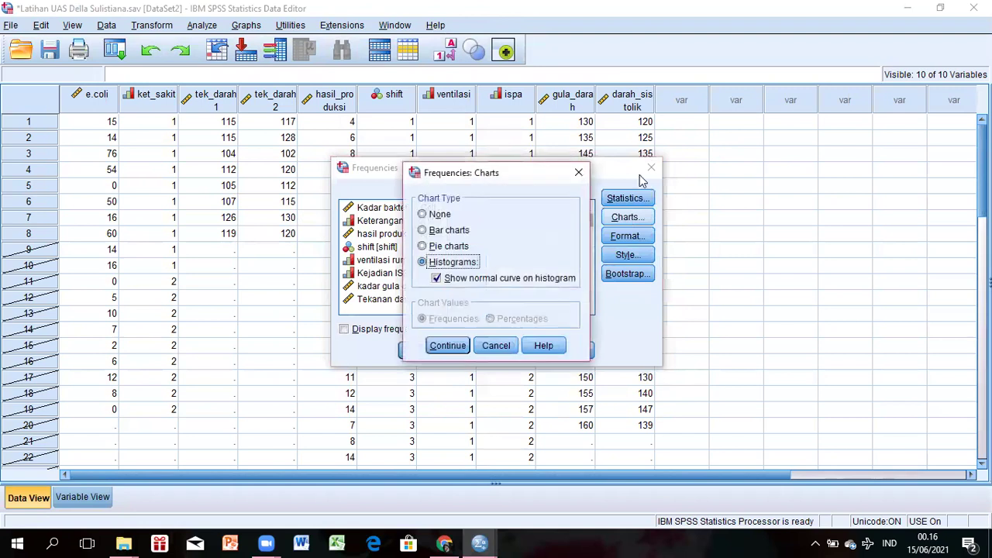
{"action": "left_click", "coordinate": [577, 175]}
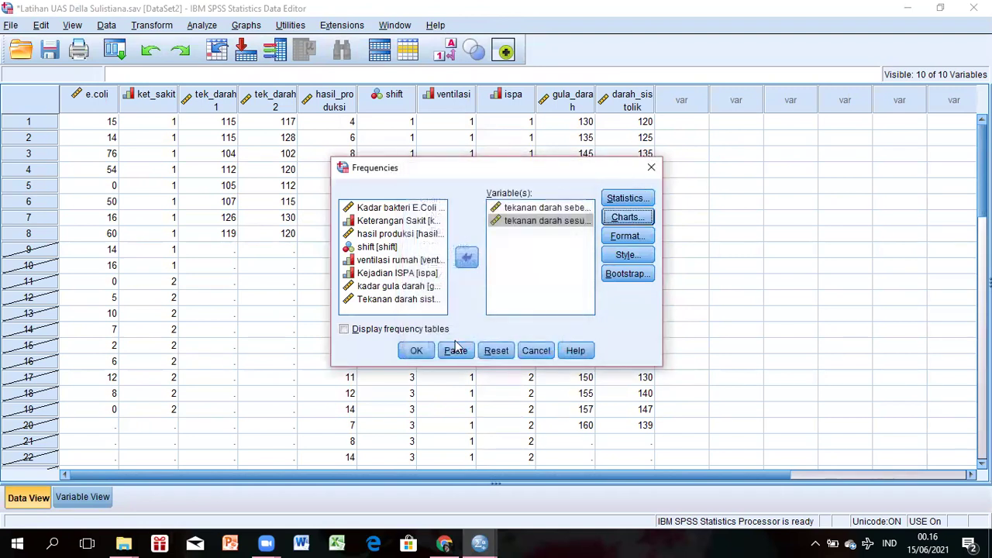
{"action": "left_click", "coordinate": [416, 351]}
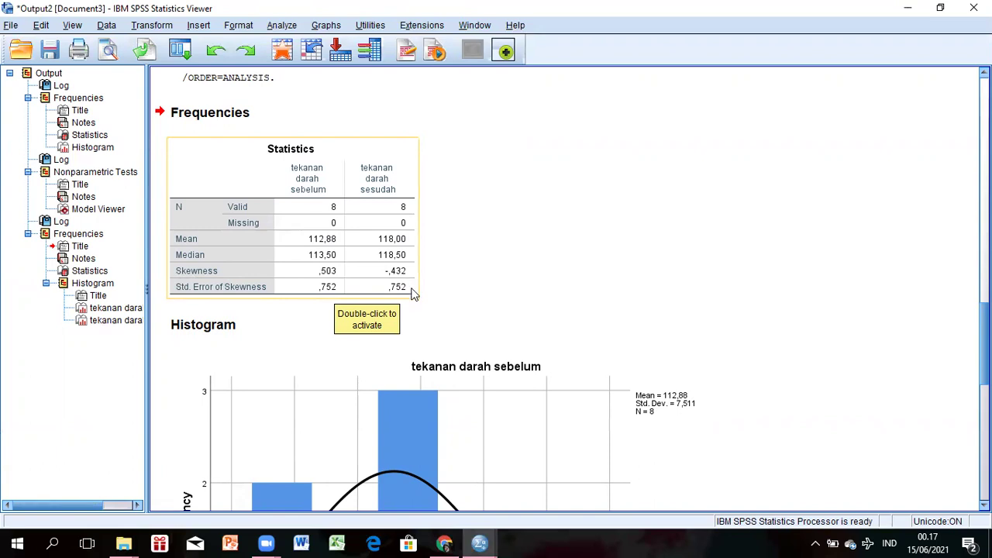
Examine the statistics and the histograms of tekanan darah sebelum and tekanan darah sesudah to judge whether both are normally distributed
{"action": "scroll", "coordinate": [566, 291], "scroll_direction": "down", "scroll_amount": 1}
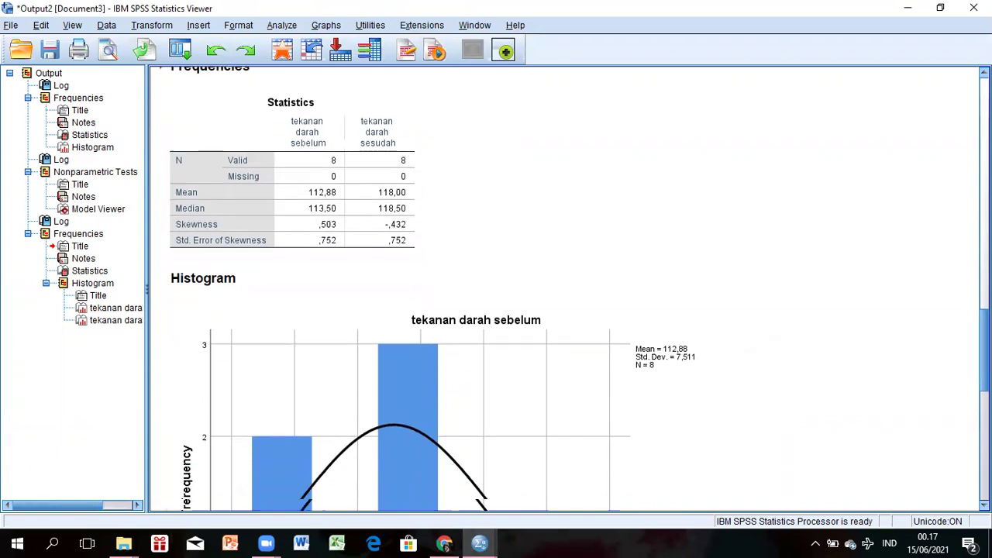
{"action": "scroll", "coordinate": [566, 290], "scroll_direction": "down", "scroll_amount": 3}
{"action": "scroll", "coordinate": [660, 361], "scroll_direction": "up", "scroll_amount": 1}
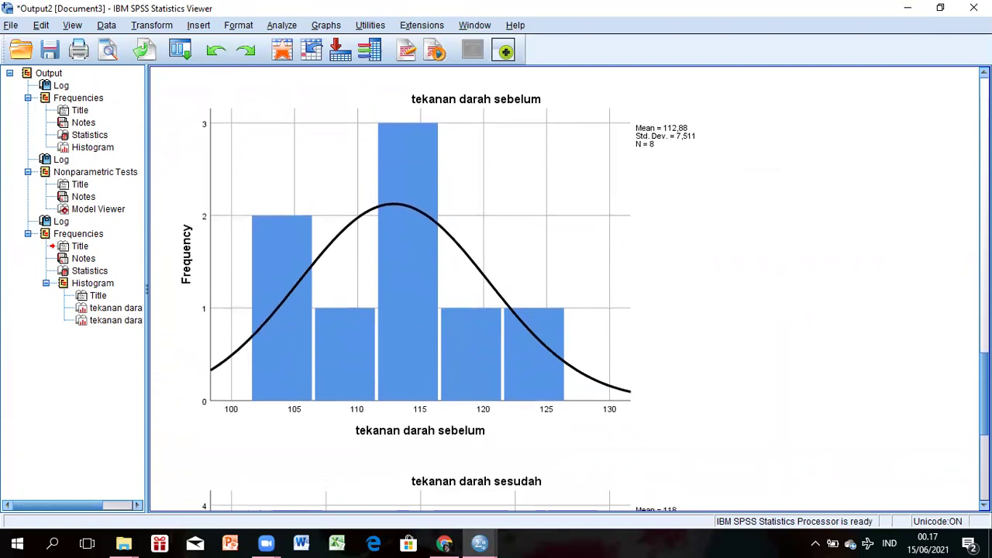
{"action": "left_click", "coordinate": [438, 381]}
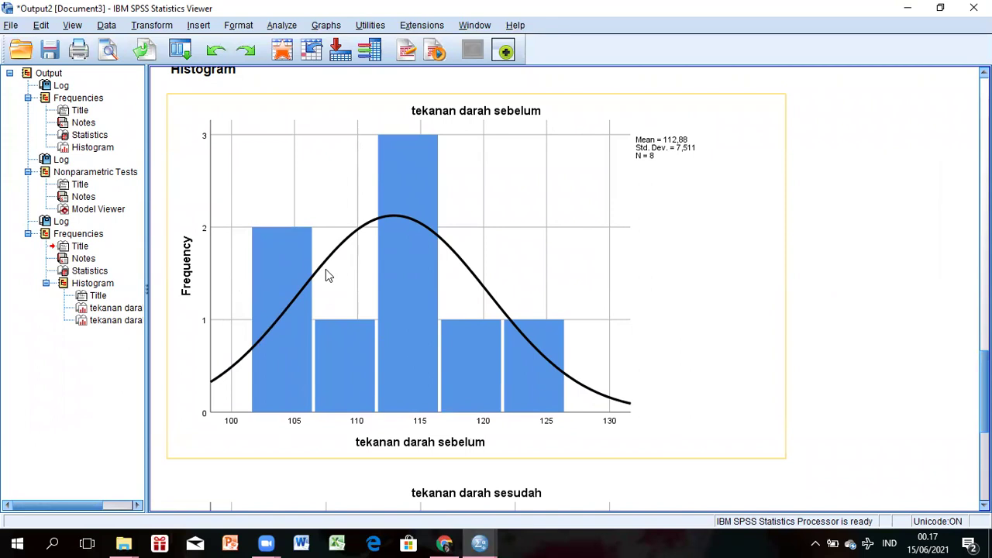
{"action": "left_click", "coordinate": [853, 333]}
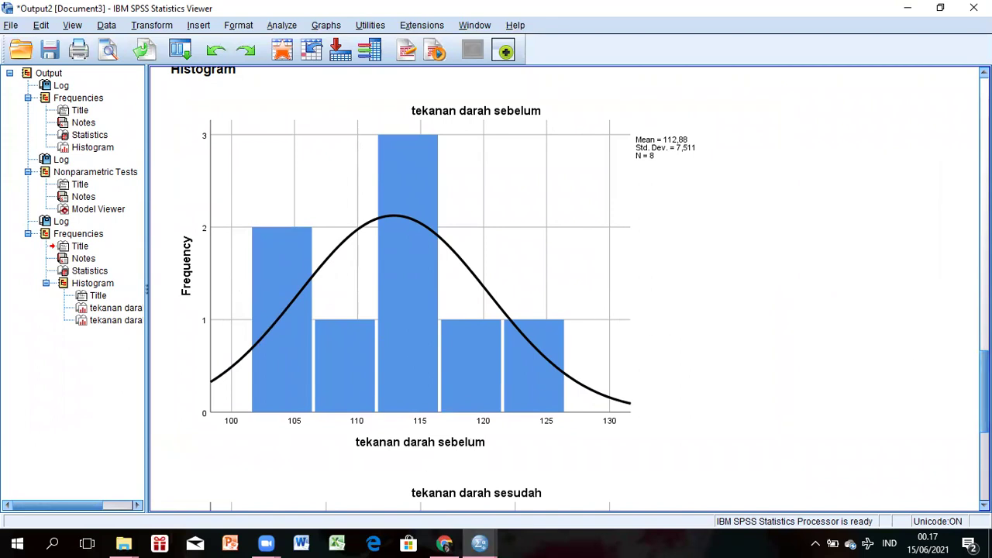
{"action": "scroll", "coordinate": [438, 299], "scroll_direction": "down", "scroll_amount": 12}
{"action": "scroll", "coordinate": [438, 300], "scroll_direction": "up", "scroll_amount": 12}
{"action": "scroll", "coordinate": [437, 299], "scroll_direction": "down", "scroll_amount": 3}
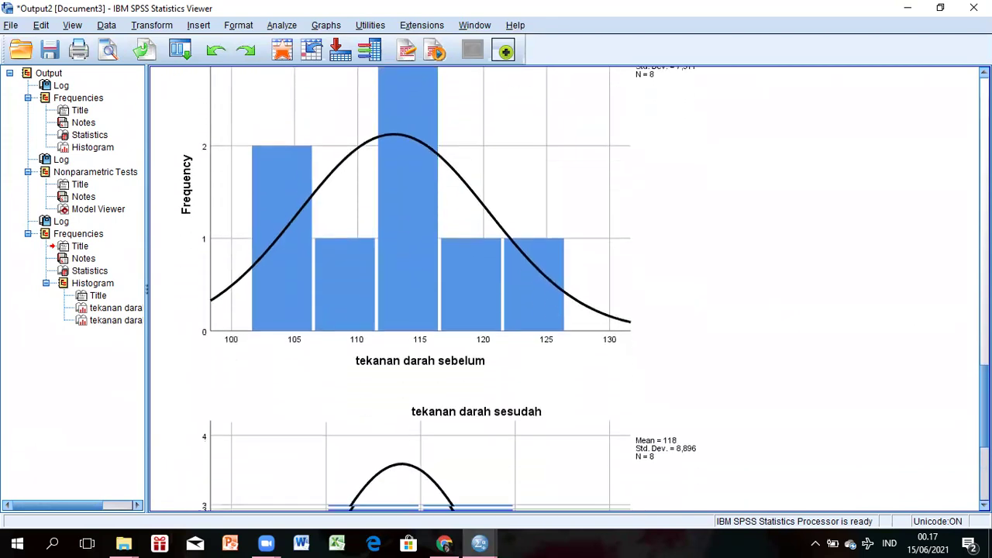
{"action": "scroll", "coordinate": [438, 299], "scroll_direction": "down", "scroll_amount": 5}
{"action": "scroll", "coordinate": [565, 288], "scroll_direction": "down", "scroll_amount": 1}
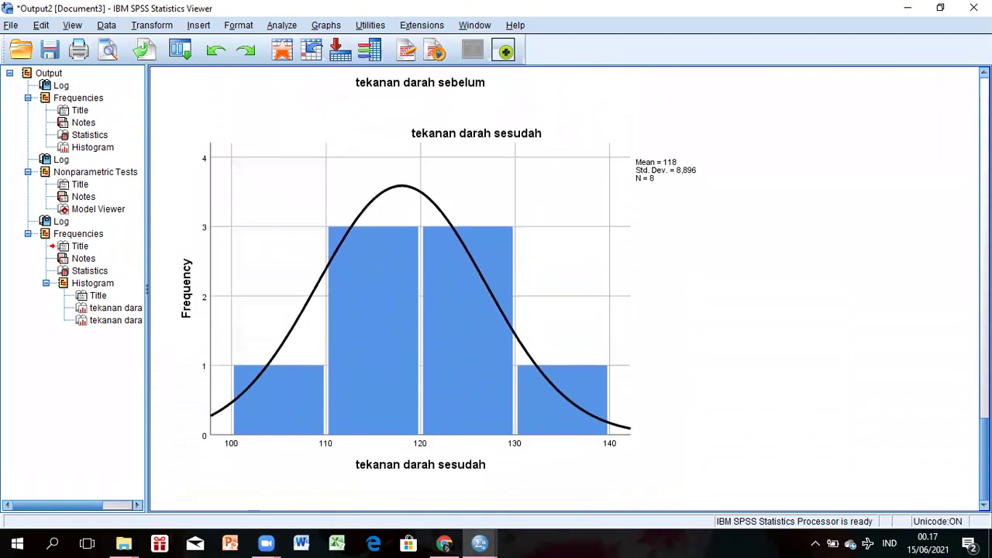
{"action": "scroll", "coordinate": [565, 289], "scroll_direction": "up", "scroll_amount": 5}
{"action": "scroll", "coordinate": [565, 288], "scroll_direction": "down", "scroll_amount": 3}
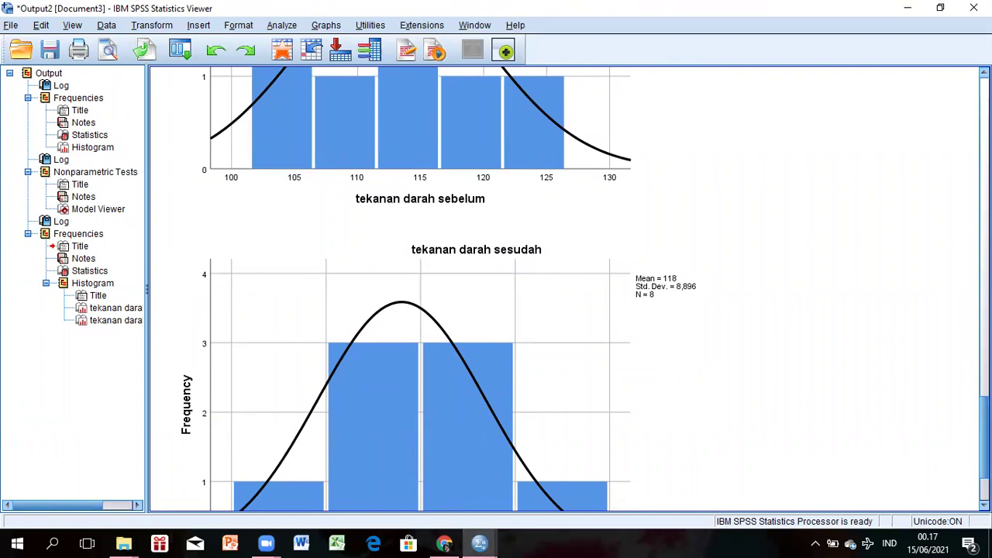
{"action": "scroll", "coordinate": [421, 288], "scroll_direction": "down", "scroll_amount": 2}
{"action": "scroll", "coordinate": [421, 288], "scroll_direction": "up", "scroll_amount": 3}
{"action": "scroll", "coordinate": [548, 250], "scroll_direction": "up", "scroll_amount": 2}
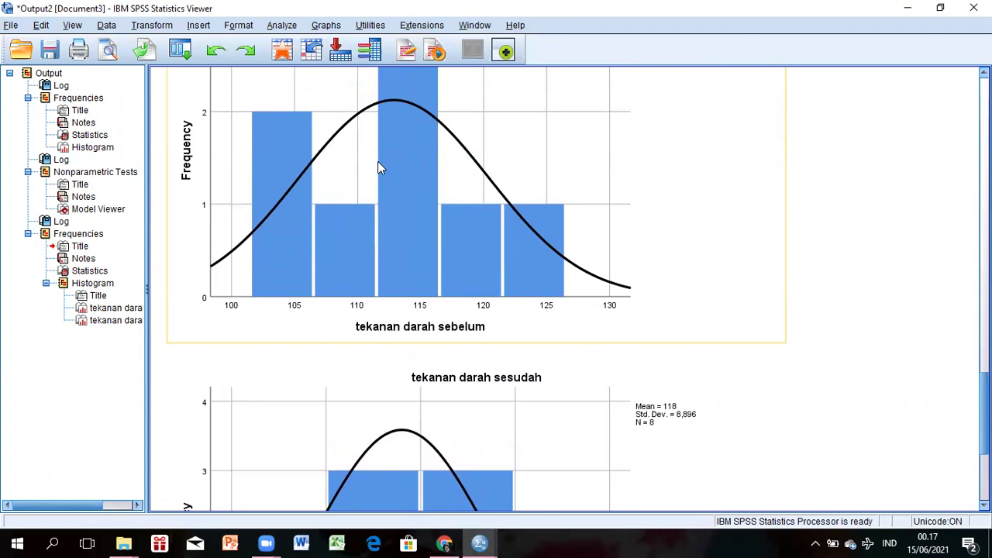
Return to the data and run a Paired-Samples T Test pairing tekanan darah sebelum with tekanan darah sesudah
{"action": "left_click", "coordinate": [280, 58]}
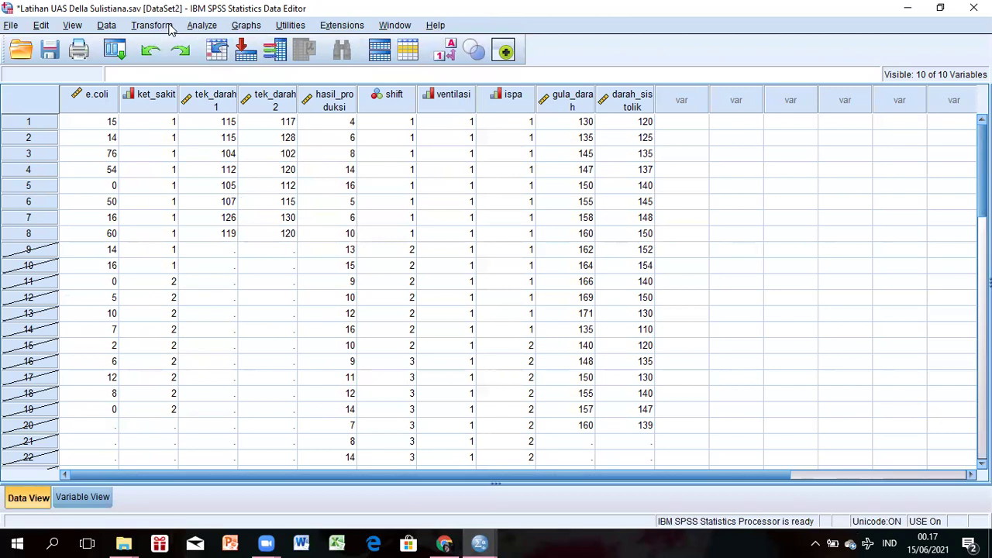
{"action": "left_click", "coordinate": [201, 25]}
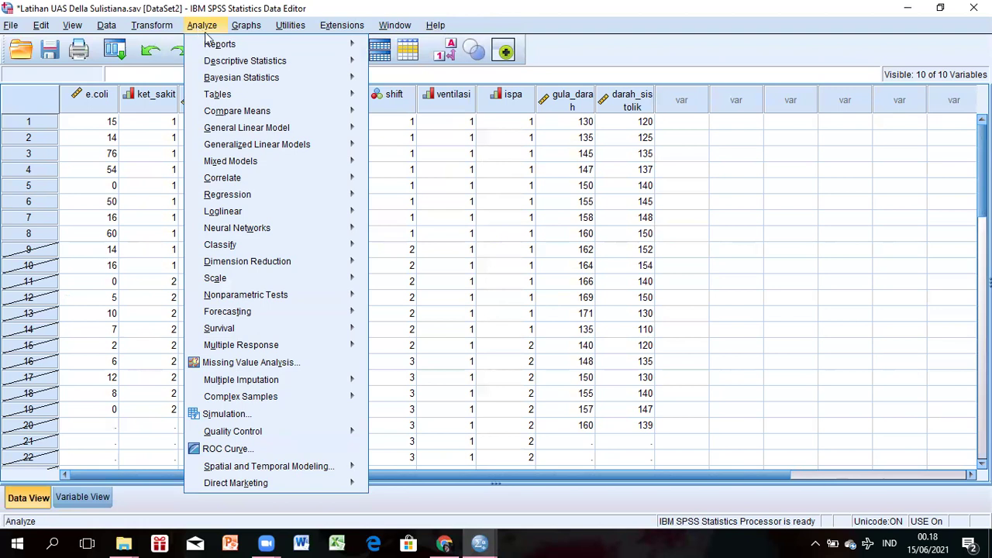
{"action": "mouse_move", "coordinate": [276, 113]}
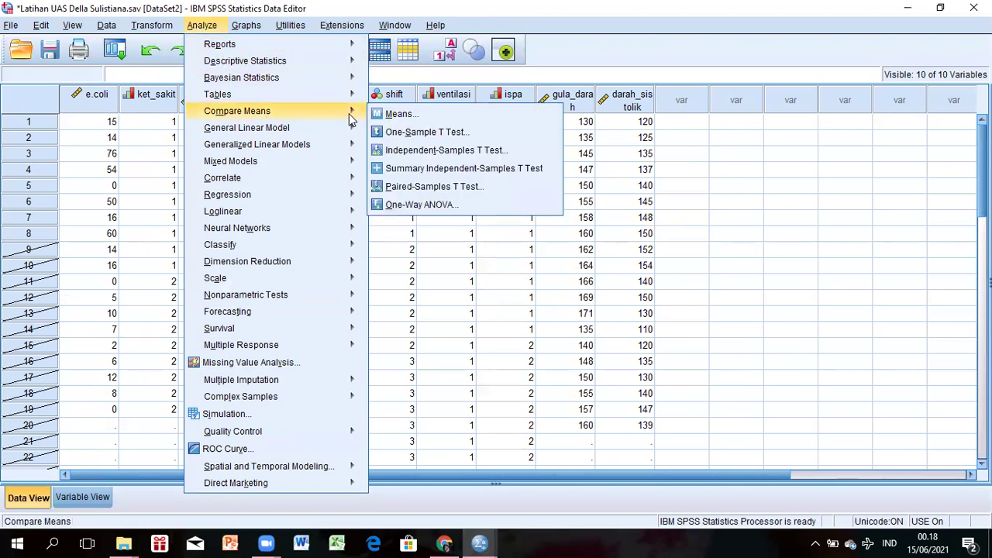
{"action": "left_click", "coordinate": [397, 187]}
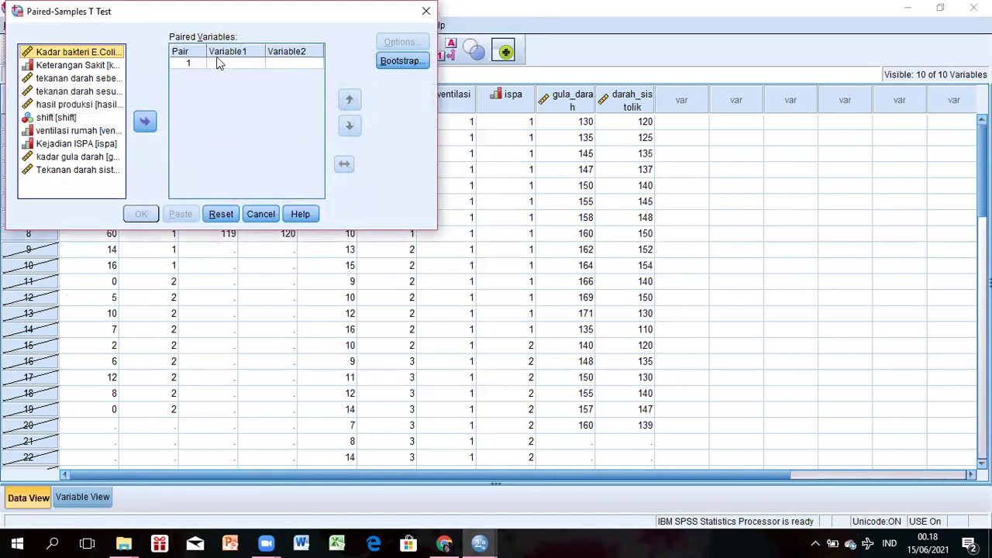
{"action": "left_click", "coordinate": [109, 78]}
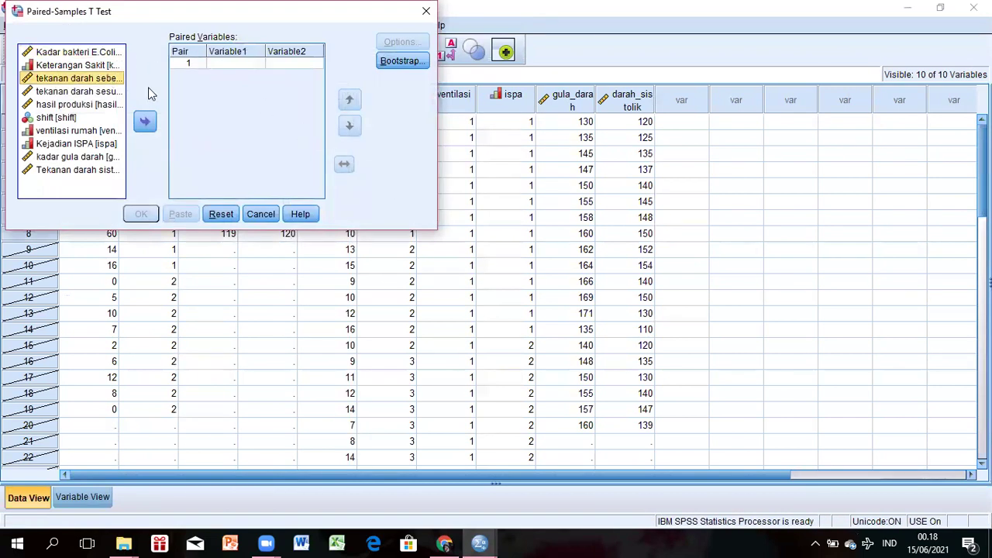
{"action": "left_click", "coordinate": [144, 121]}
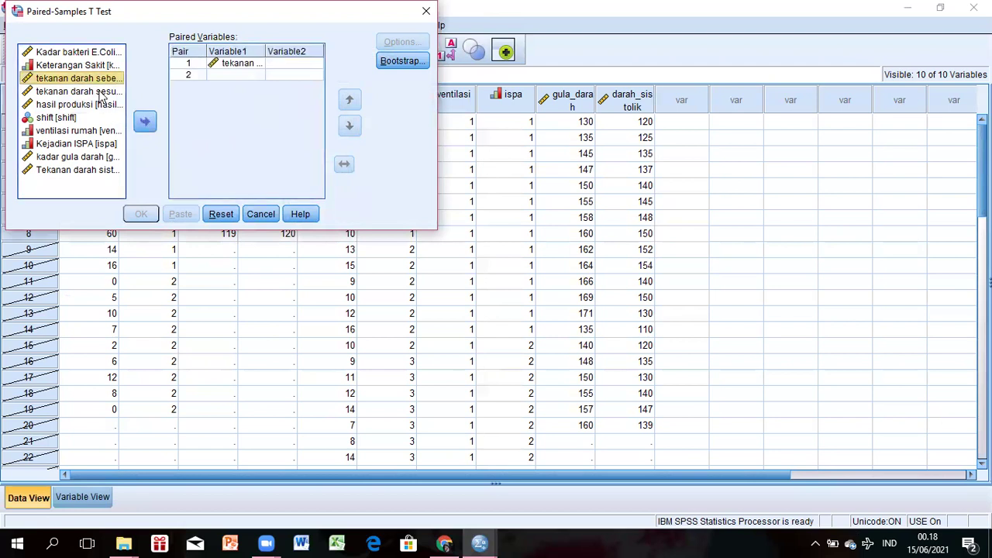
{"action": "left_click", "coordinate": [101, 91]}
{"action": "left_click", "coordinate": [145, 124]}
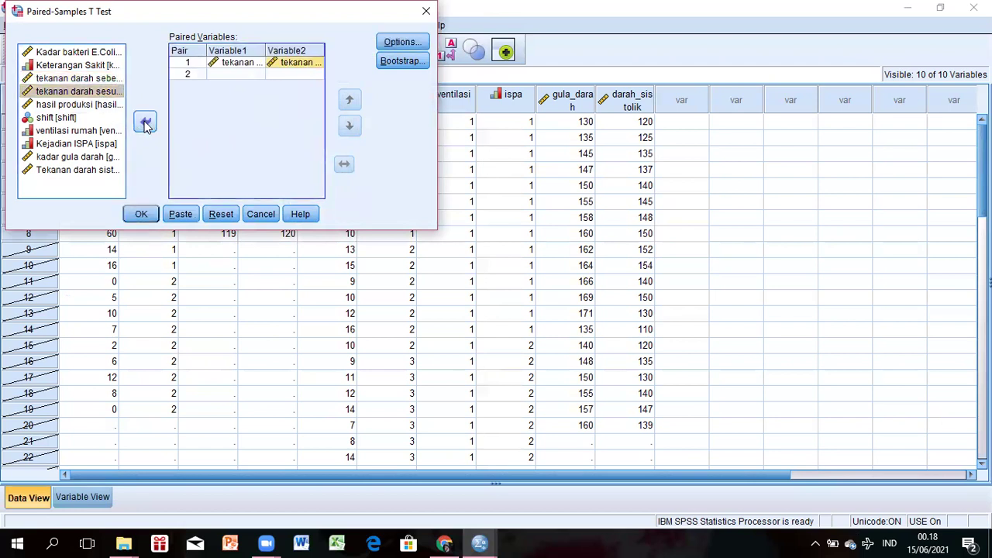
{"action": "left_click", "coordinate": [141, 214]}
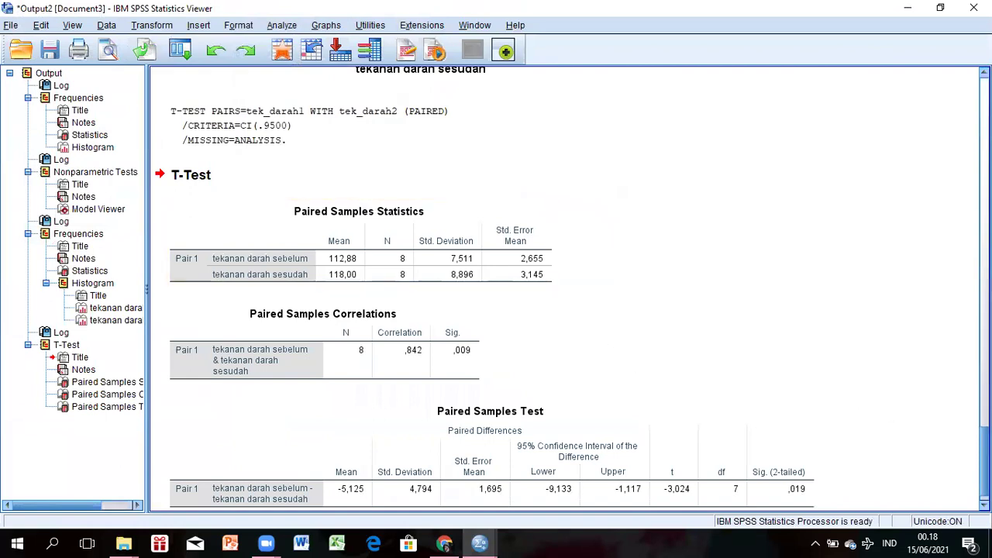
Review the paired samples statistics, correlations and test tables in the output, and go back to the data
{"action": "scroll", "coordinate": [479, 299], "scroll_direction": "down", "scroll_amount": 1}
{"action": "left_click", "coordinate": [341, 221]}
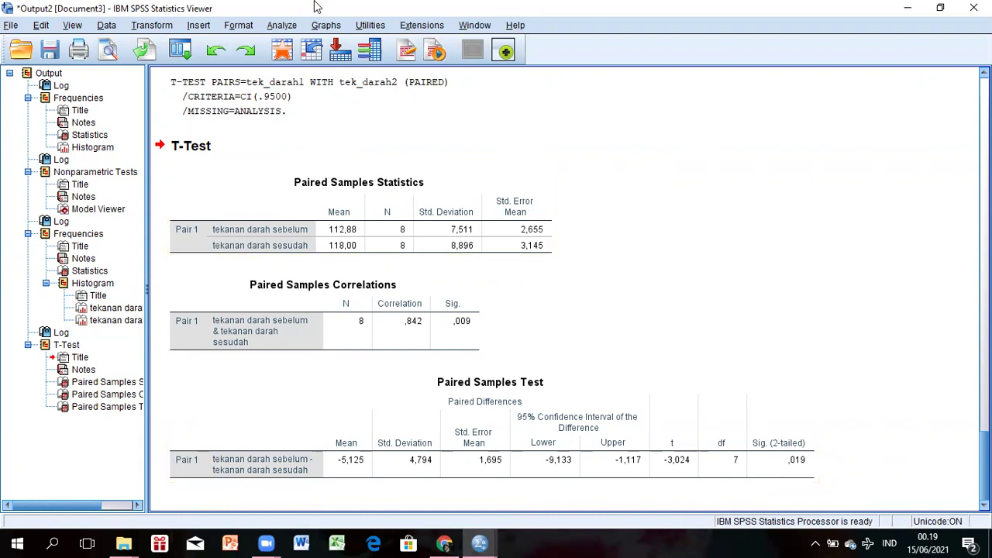
{"action": "left_click", "coordinate": [283, 50]}
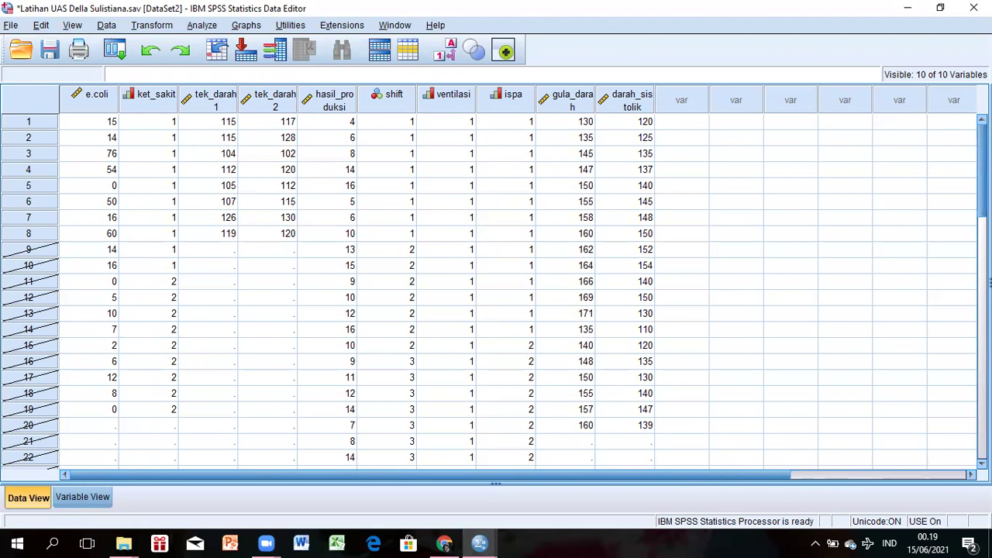
Look through the hasil_produksi and shift rows, and set the Select Cases range to cases 1 through 22
{"action": "scroll", "coordinate": [496, 295], "scroll_direction": "down", "scroll_amount": 3}
{"action": "scroll", "coordinate": [496, 295], "scroll_direction": "down", "scroll_amount": 1}
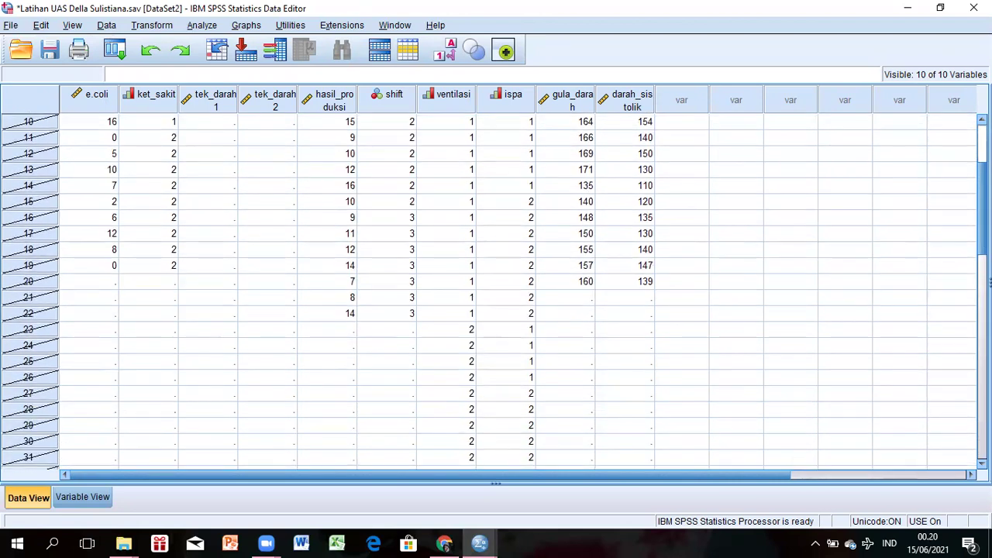
{"action": "scroll", "coordinate": [496, 295], "scroll_direction": "up", "scroll_amount": 2}
{"action": "scroll", "coordinate": [496, 295], "scroll_direction": "down", "scroll_amount": 1}
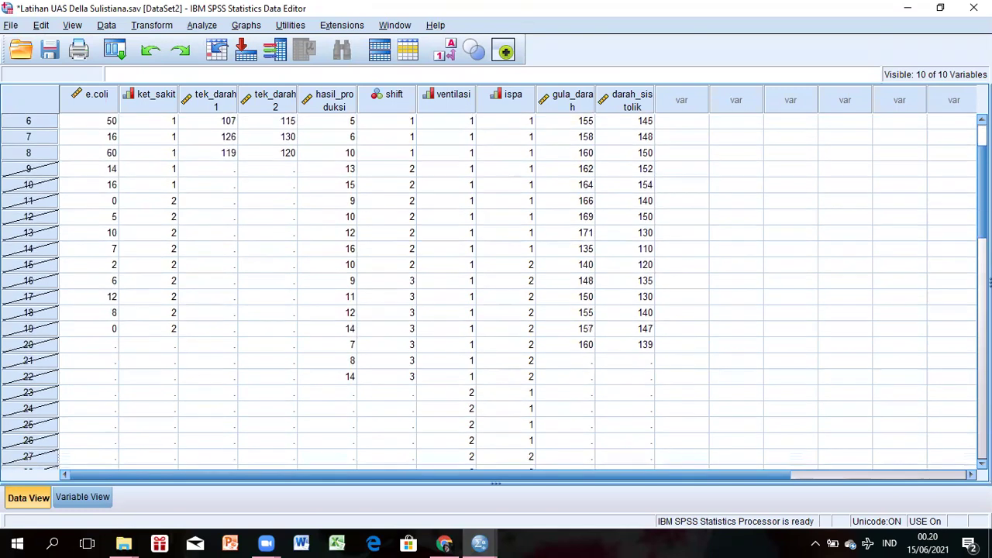
{"action": "scroll", "coordinate": [496, 295], "scroll_direction": "down", "scroll_amount": 1}
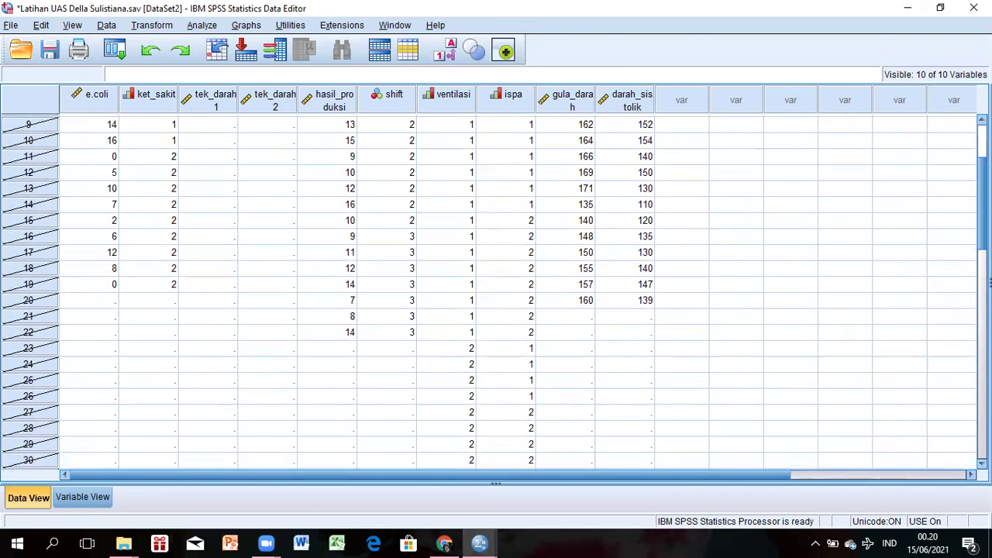
{"action": "scroll", "coordinate": [981, 178], "scroll_direction": "up", "scroll_amount": 3}
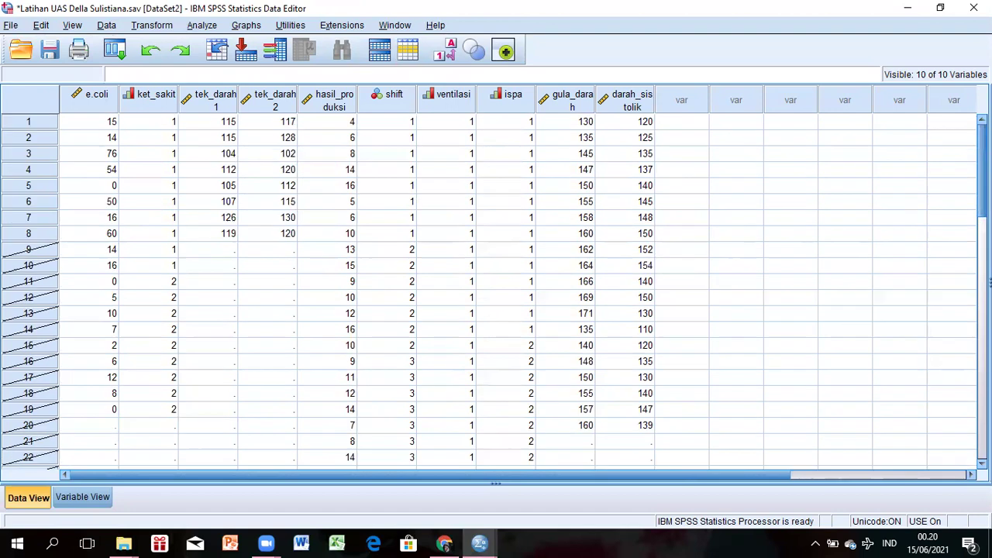
{"action": "left_click", "coordinate": [107, 25]}
{"action": "left_click", "coordinate": [177, 481]}
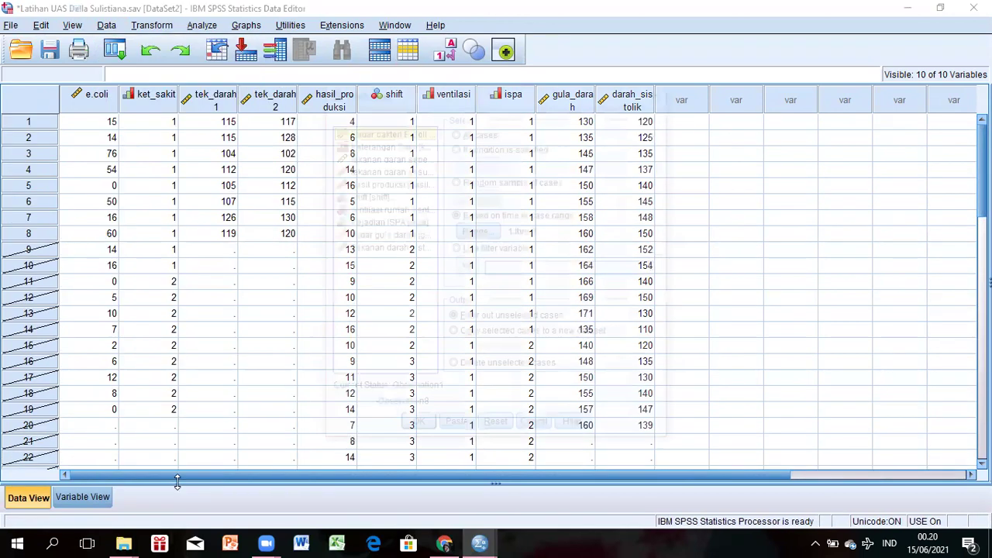
{"action": "left_click", "coordinate": [476, 234]}
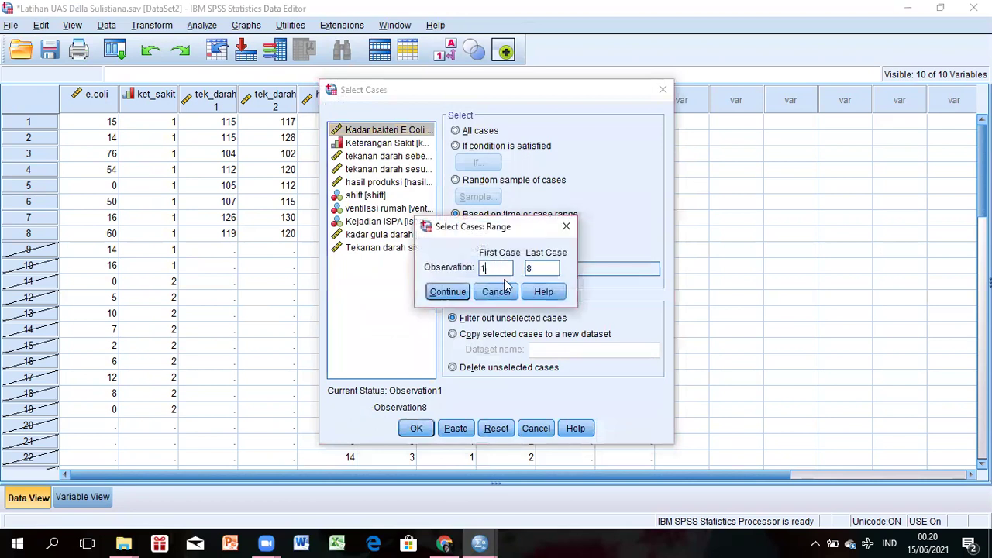
{"action": "key", "text": "BackSpace"}
{"action": "type", "text": "22"}
{"action": "left_click", "coordinate": [459, 300]}
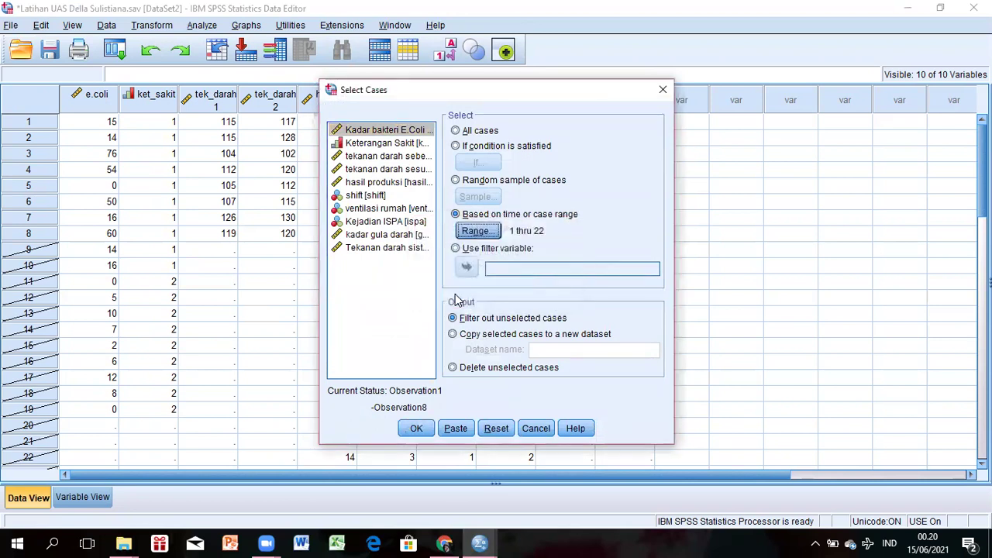
{"action": "left_click", "coordinate": [419, 430]}
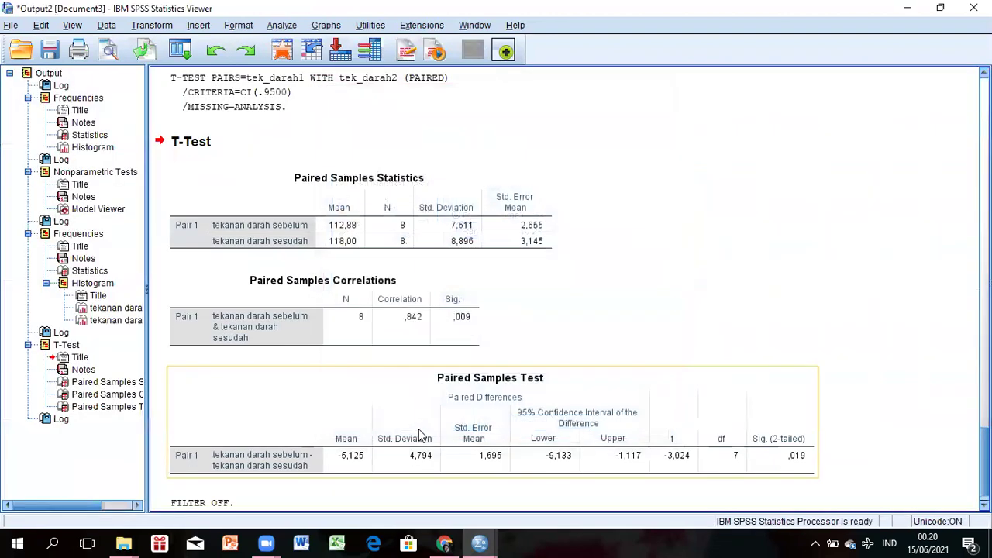
Return to the data and replace both tekanan darah variables in the Frequencies analysis with hasil produksi
{"action": "left_click", "coordinate": [280, 47]}
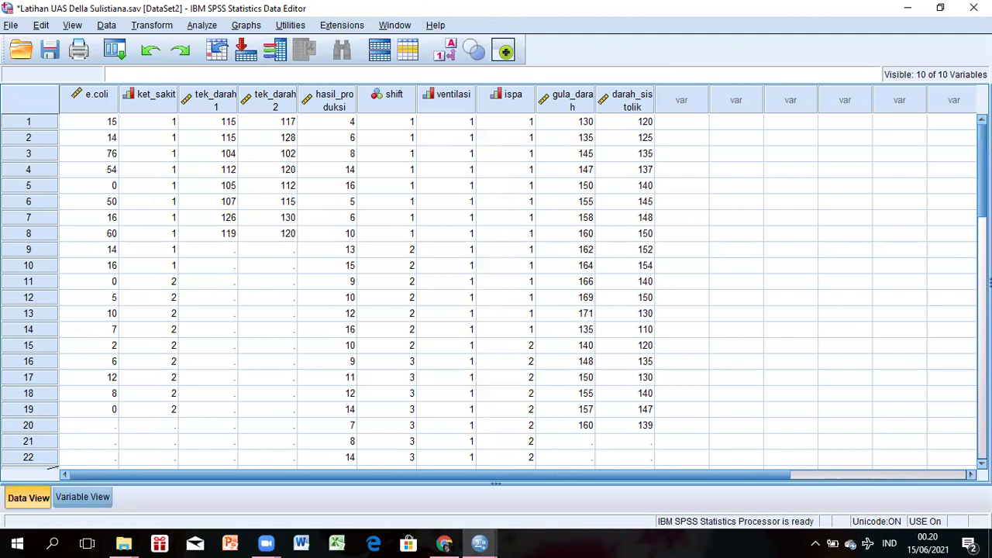
{"action": "scroll", "coordinate": [989, 281], "scroll_direction": "down", "scroll_amount": 3}
{"action": "scroll", "coordinate": [989, 281], "scroll_direction": "up", "scroll_amount": 3}
{"action": "left_click", "coordinate": [208, 26]}
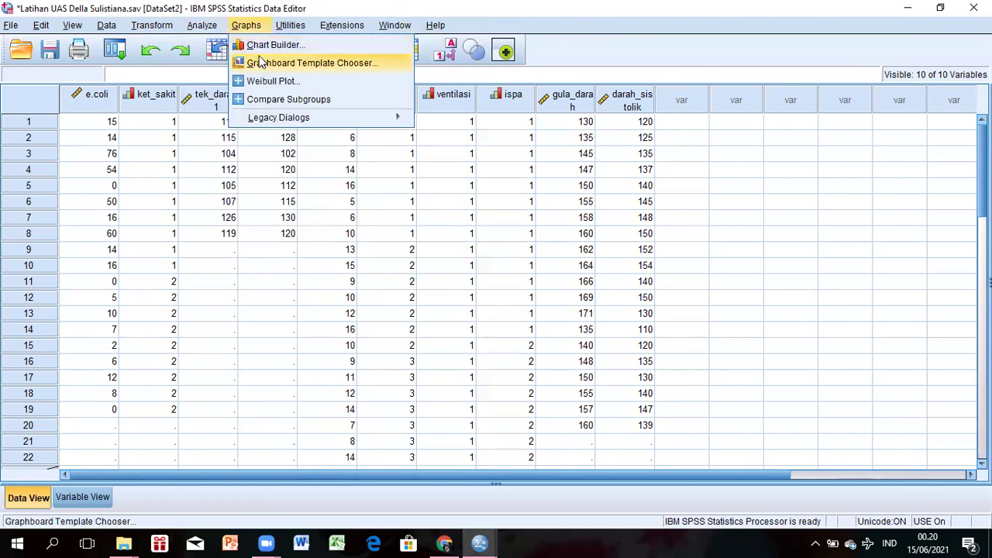
{"action": "mouse_move", "coordinate": [344, 61]}
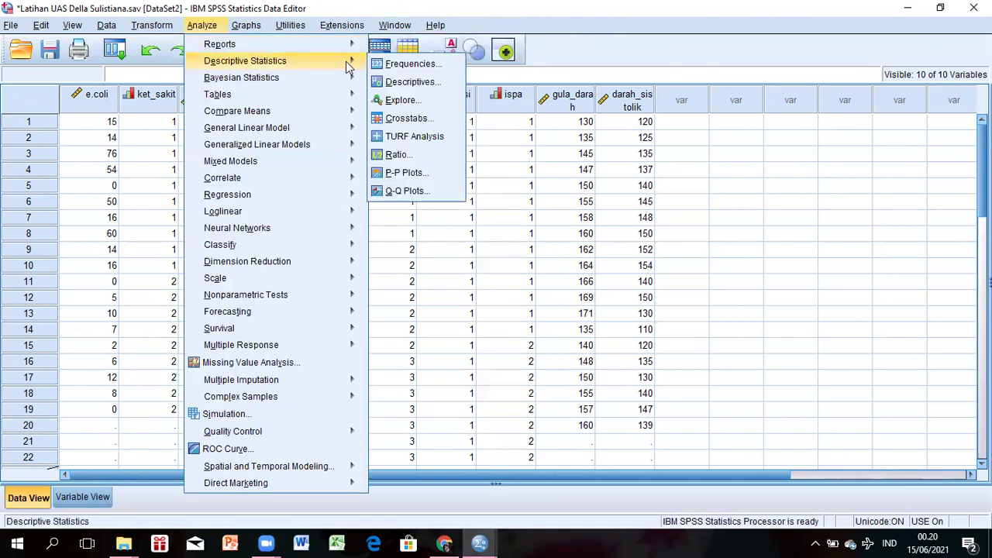
{"action": "left_click", "coordinate": [407, 63]}
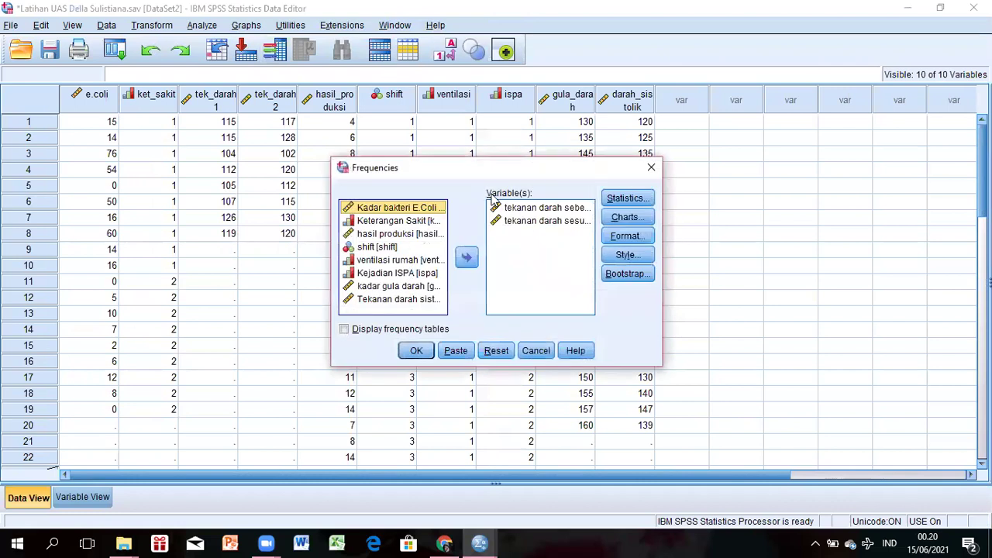
{"action": "left_click", "coordinate": [515, 209]}
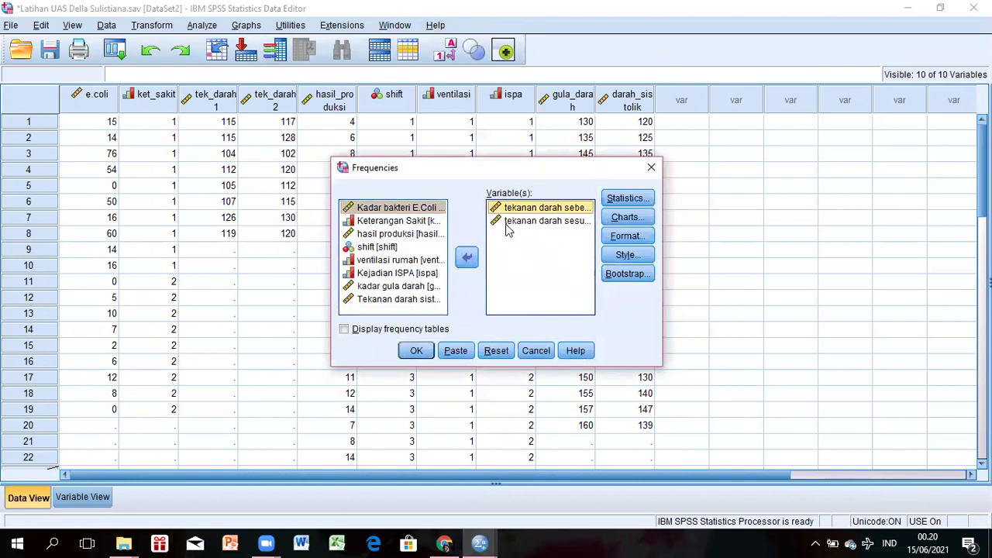
{"action": "left_click", "coordinate": [468, 258]}
{"action": "left_click", "coordinate": [506, 209]}
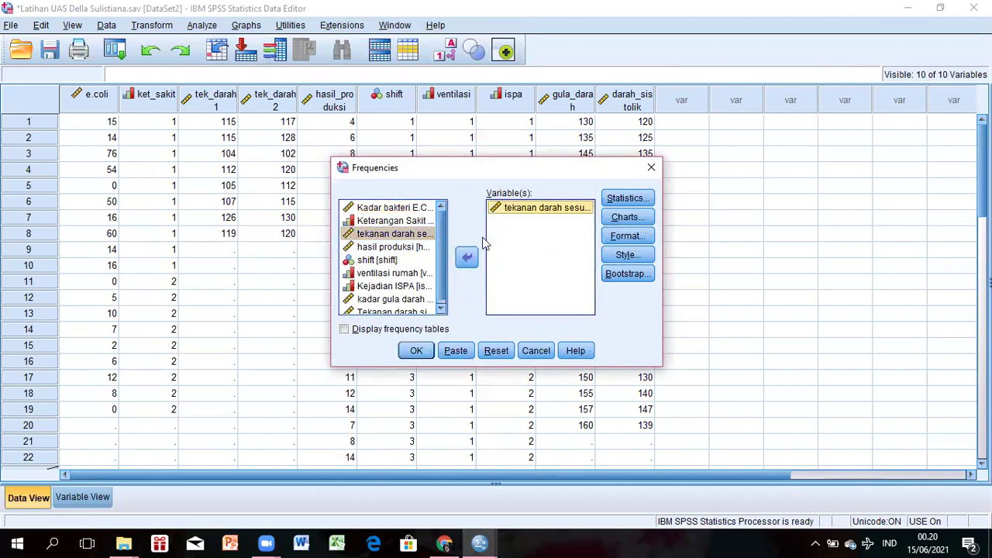
{"action": "left_click", "coordinate": [469, 259]}
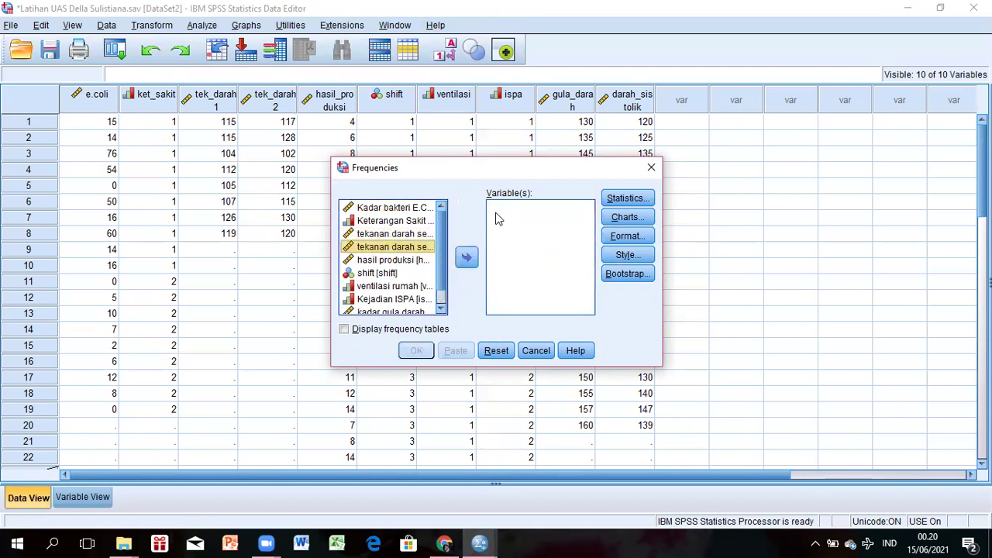
{"action": "left_click", "coordinate": [413, 262]}
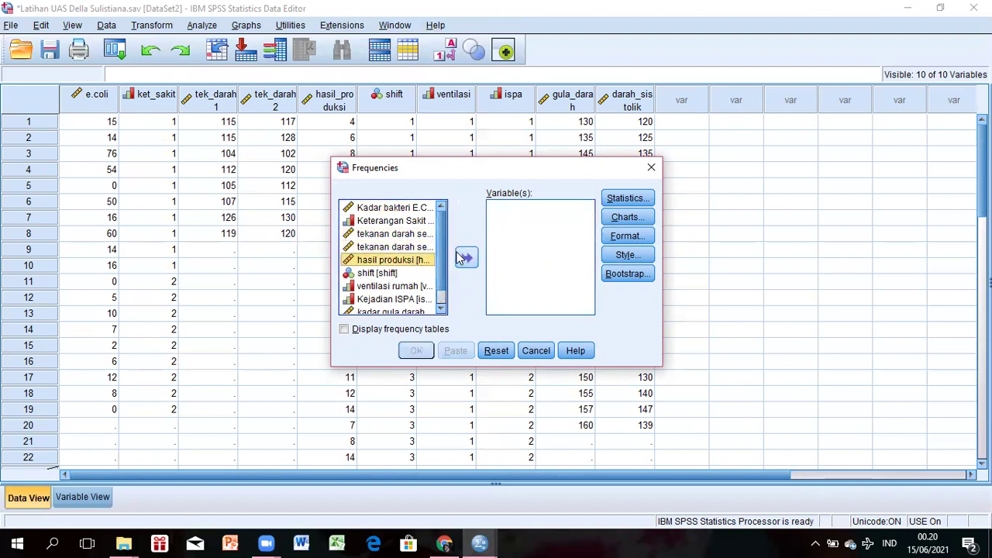
{"action": "left_click", "coordinate": [464, 258]}
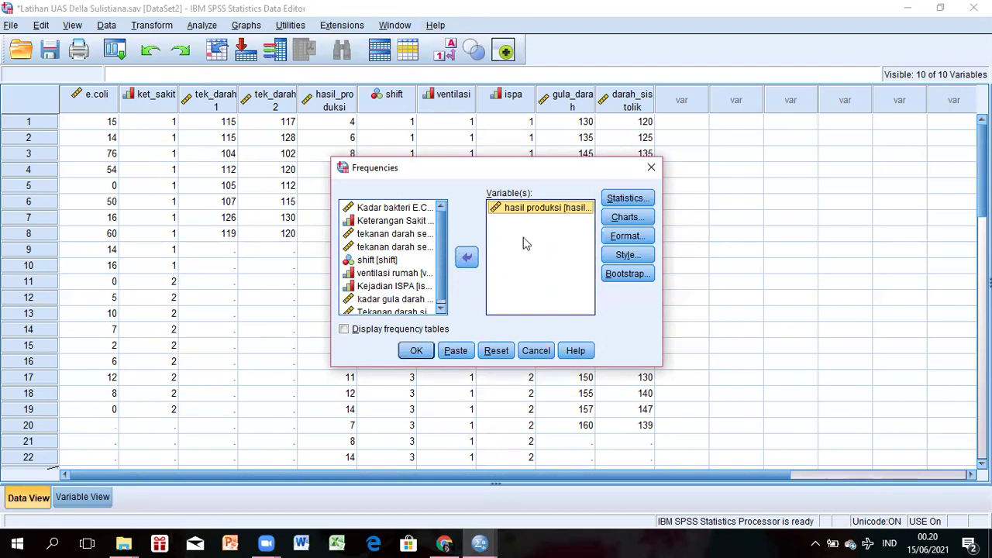
Check the statistics and histogram options without changing them, and run the Frequencies analysis for hasil produksi
{"action": "left_click", "coordinate": [620, 200]}
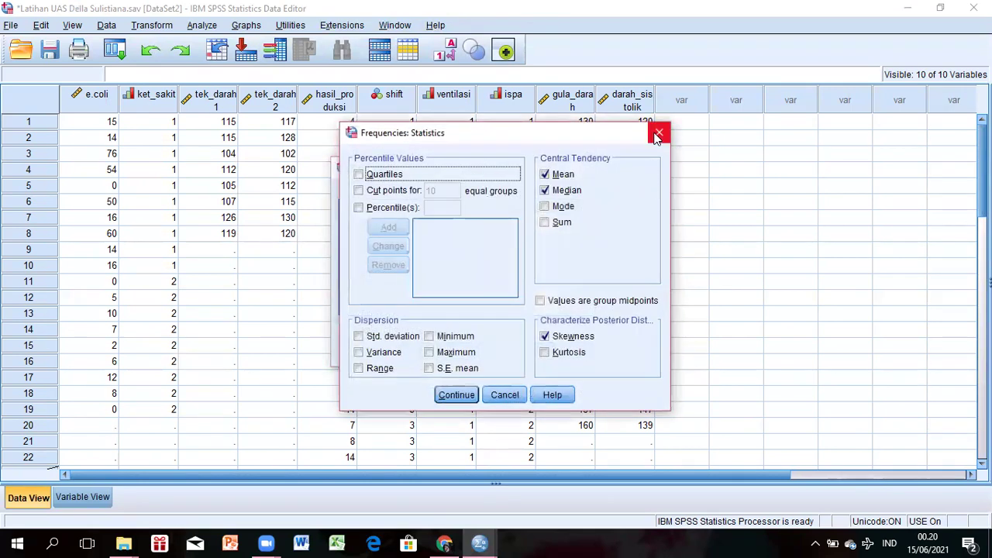
{"action": "left_click", "coordinate": [659, 133]}
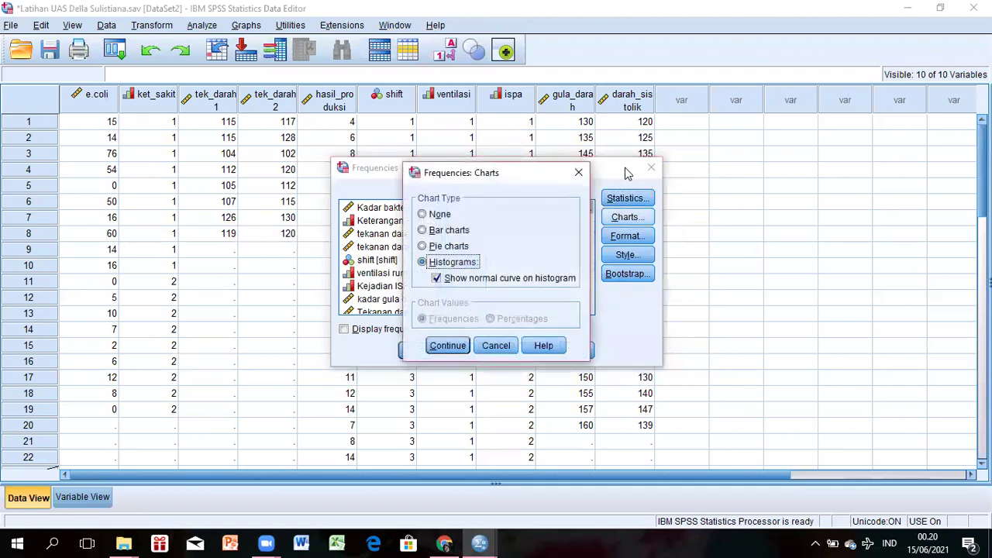
{"action": "left_click", "coordinate": [578, 171]}
{"action": "left_click", "coordinate": [416, 352]}
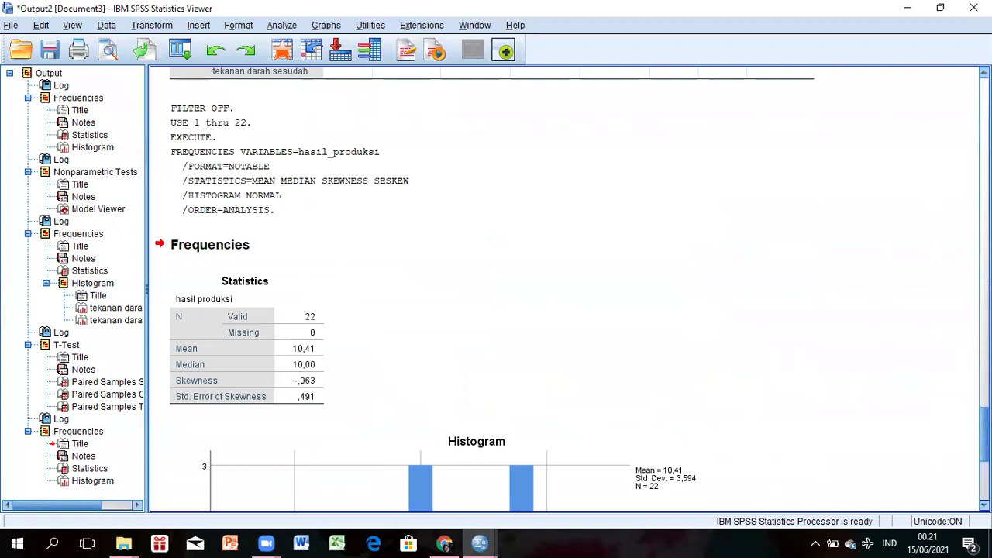
Examine the statistics table and the histogram of hasil produksi to judge whether it is normally distributed
{"action": "scroll", "coordinate": [566, 287], "scroll_direction": "down", "scroll_amount": 3}
{"action": "scroll", "coordinate": [566, 286], "scroll_direction": "up", "scroll_amount": 1}
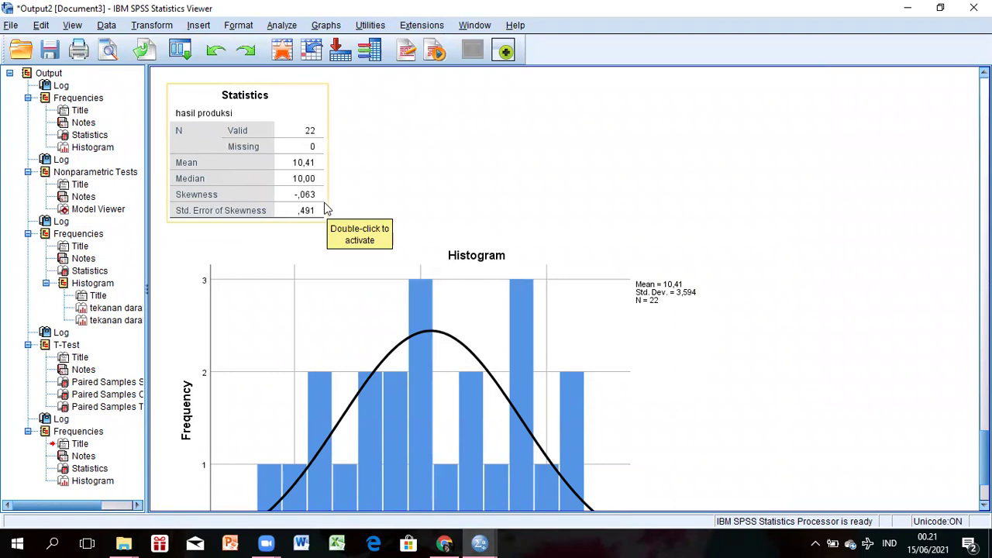
{"action": "left_click", "coordinate": [589, 279]}
{"action": "left_click", "coordinate": [830, 303]}
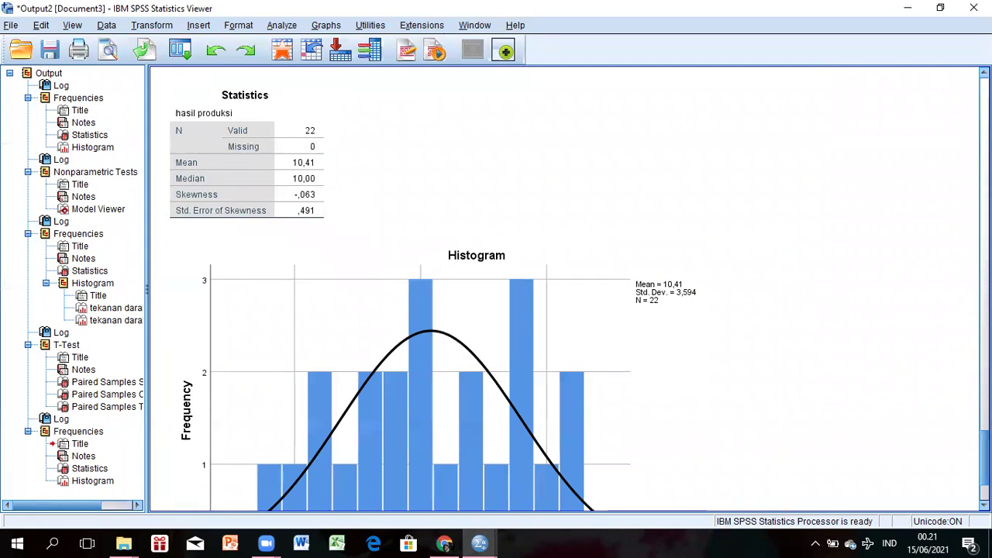
{"action": "scroll", "coordinate": [454, 332], "scroll_direction": "down", "scroll_amount": 3}
{"action": "left_click", "coordinate": [454, 332]}
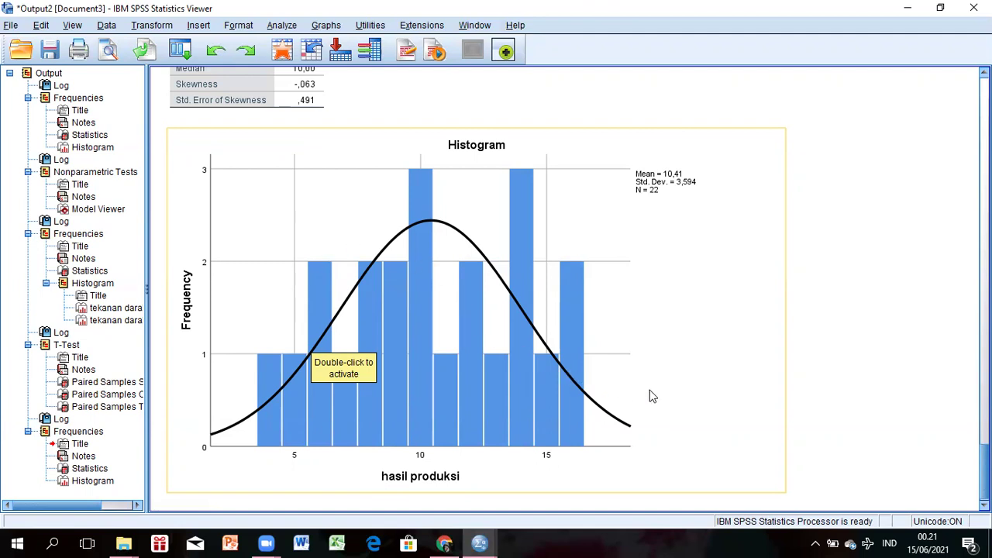
{"action": "left_click", "coordinate": [852, 434]}
{"action": "scroll", "coordinate": [579, 275], "scroll_direction": "down", "scroll_amount": 1}
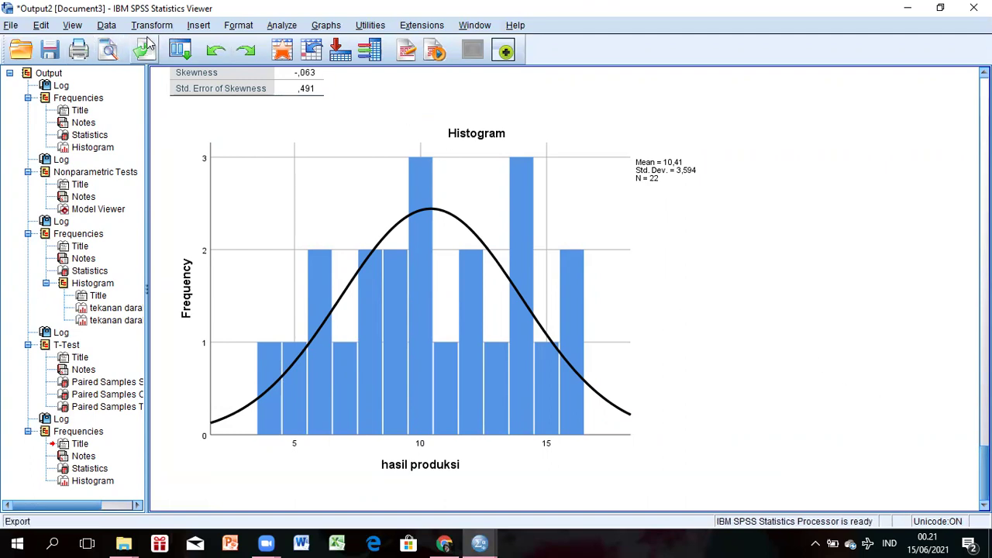
Return to the data and set up a One-Way ANOVA with hasil produksi as the dependent variable and shift as the factor
{"action": "left_click", "coordinate": [282, 52]}
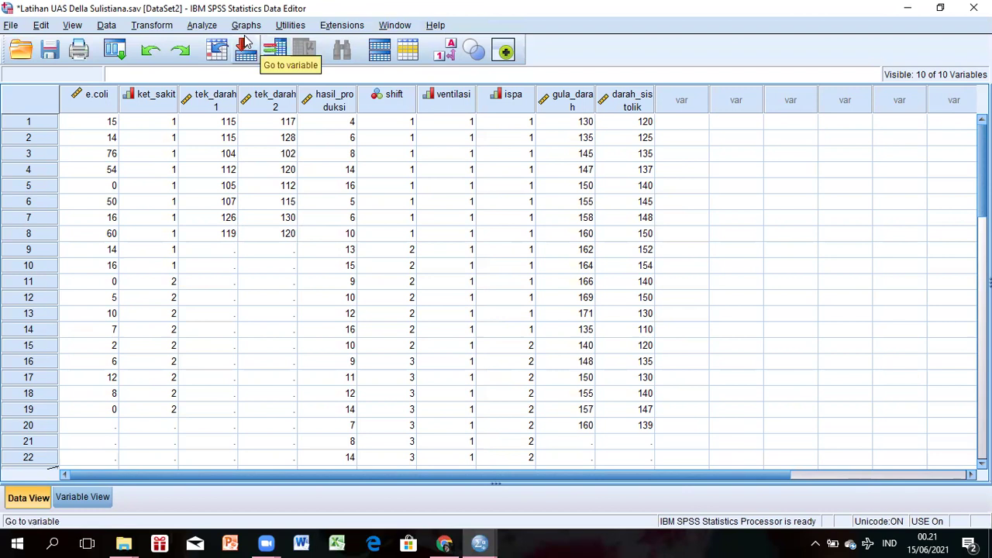
{"action": "left_click", "coordinate": [203, 25]}
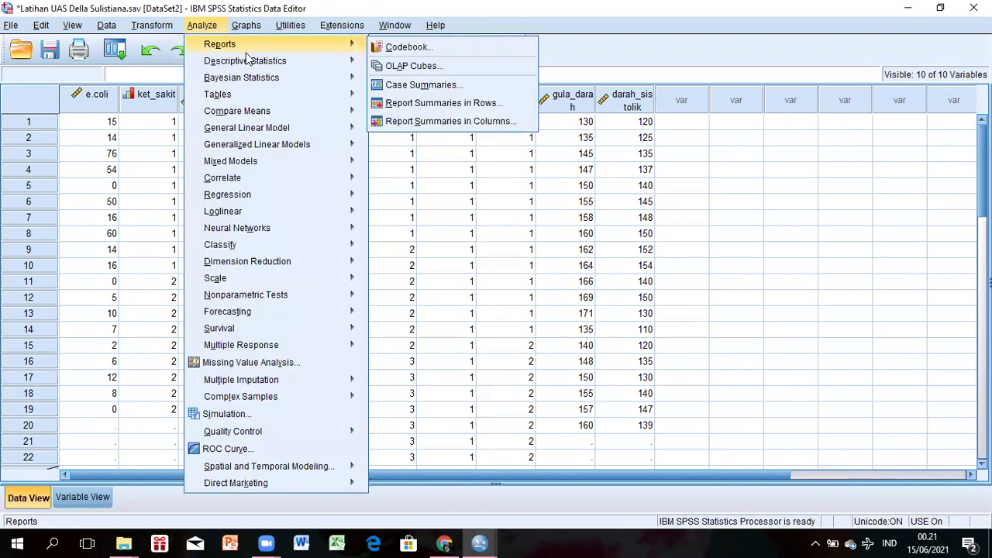
{"action": "mouse_move", "coordinate": [254, 62]}
{"action": "mouse_move", "coordinate": [279, 110]}
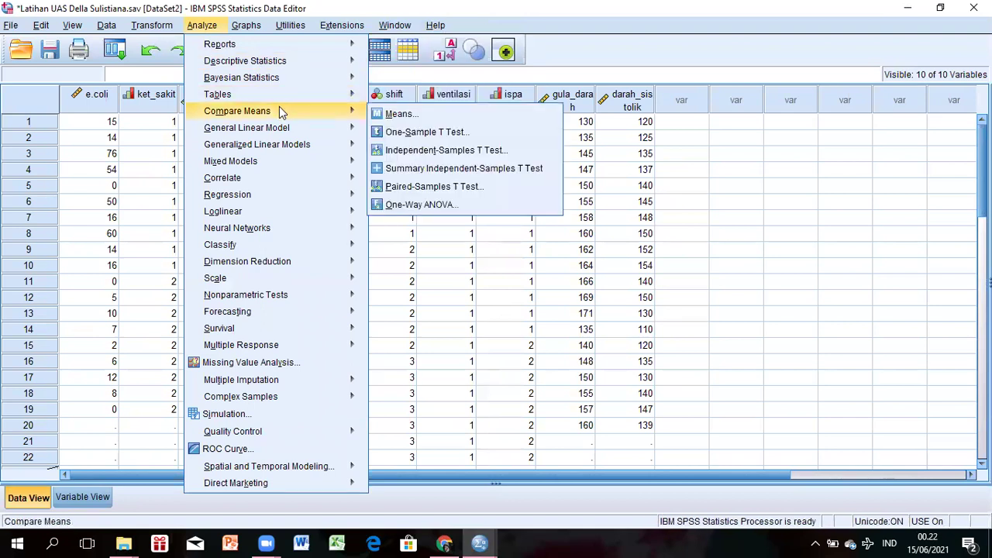
{"action": "left_click", "coordinate": [400, 205]}
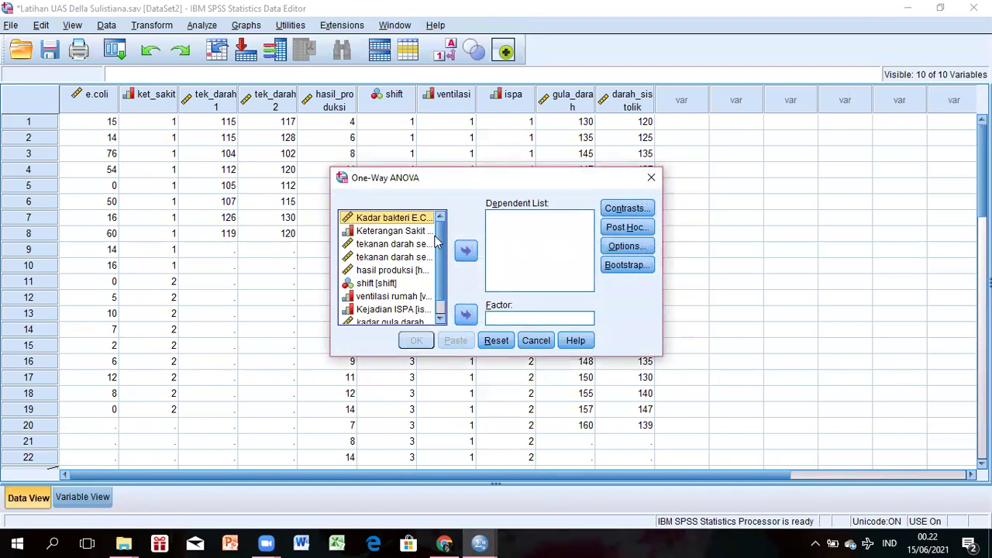
{"action": "left_click", "coordinate": [412, 272]}
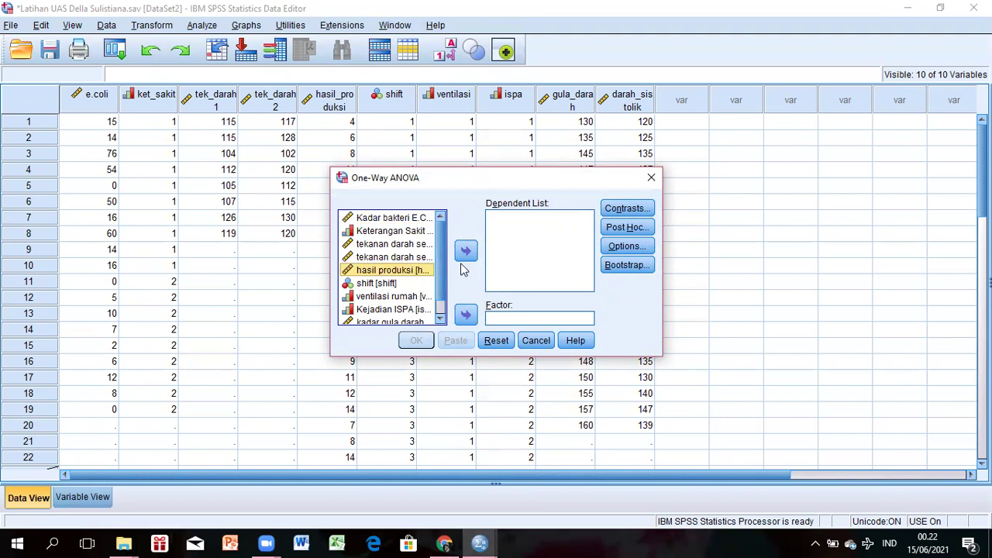
{"action": "left_click", "coordinate": [465, 251]}
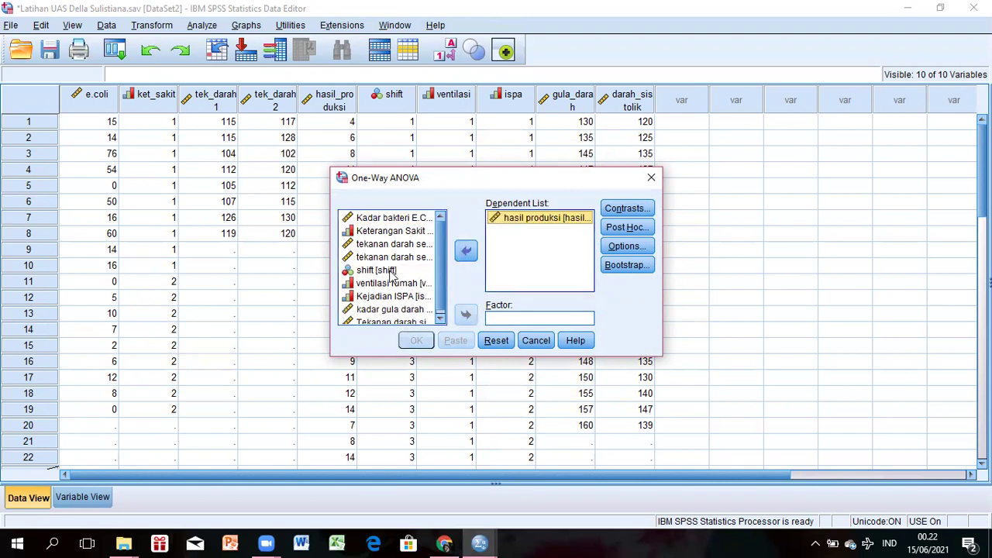
{"action": "left_click", "coordinate": [392, 271]}
{"action": "left_click", "coordinate": [466, 315]}
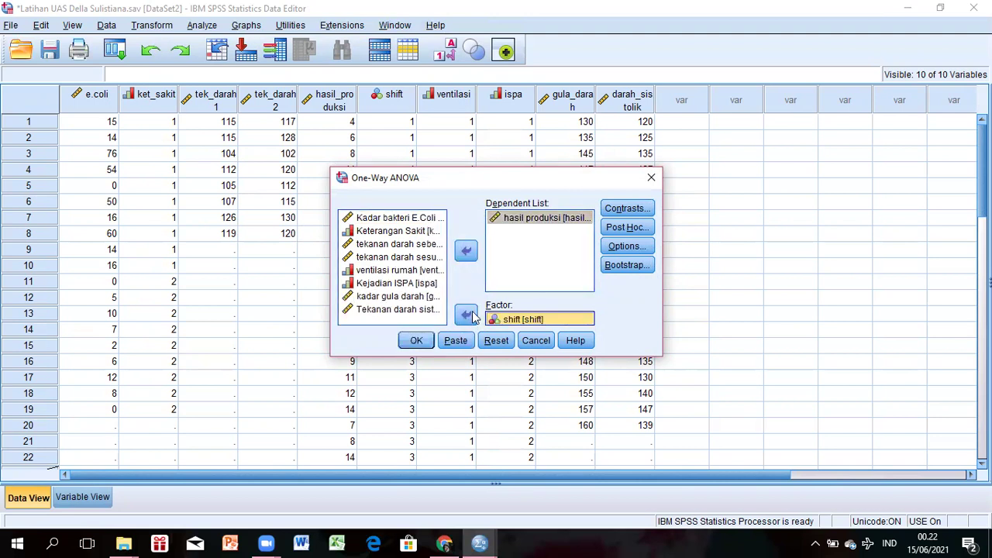
Add the Bonferroni post hoc comparison to the One-Way ANOVA and run the analysis
{"action": "left_click", "coordinate": [628, 228]}
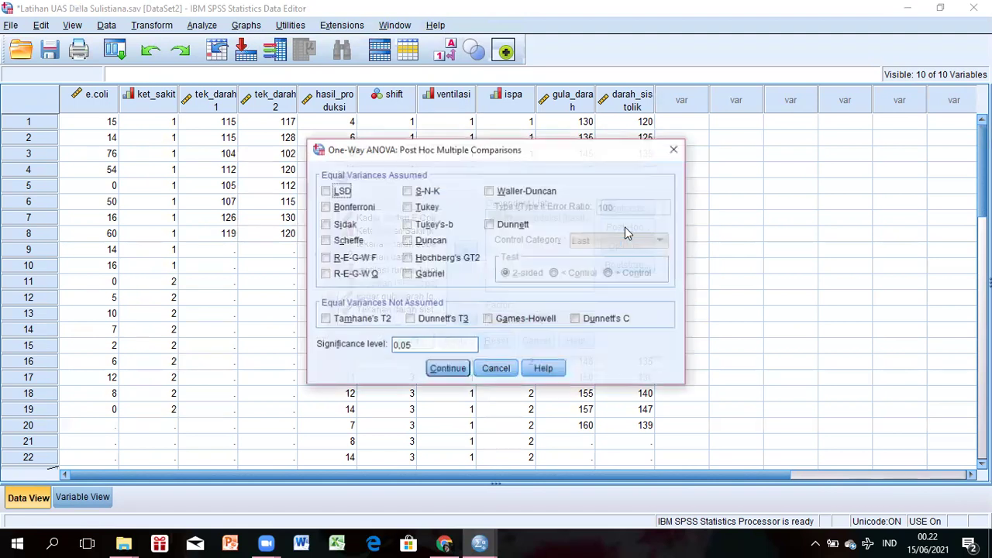
{"action": "left_click", "coordinate": [326, 208]}
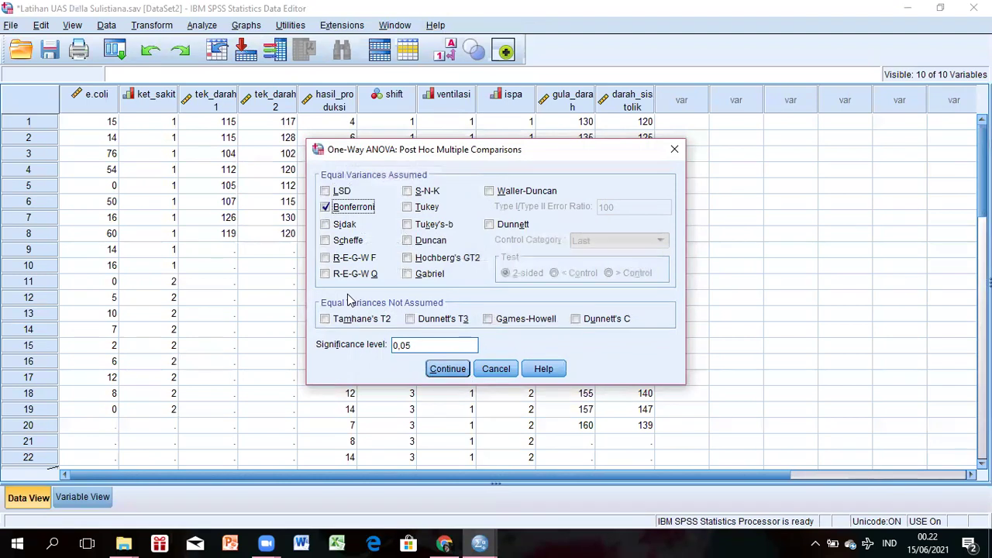
{"action": "left_click", "coordinate": [447, 369]}
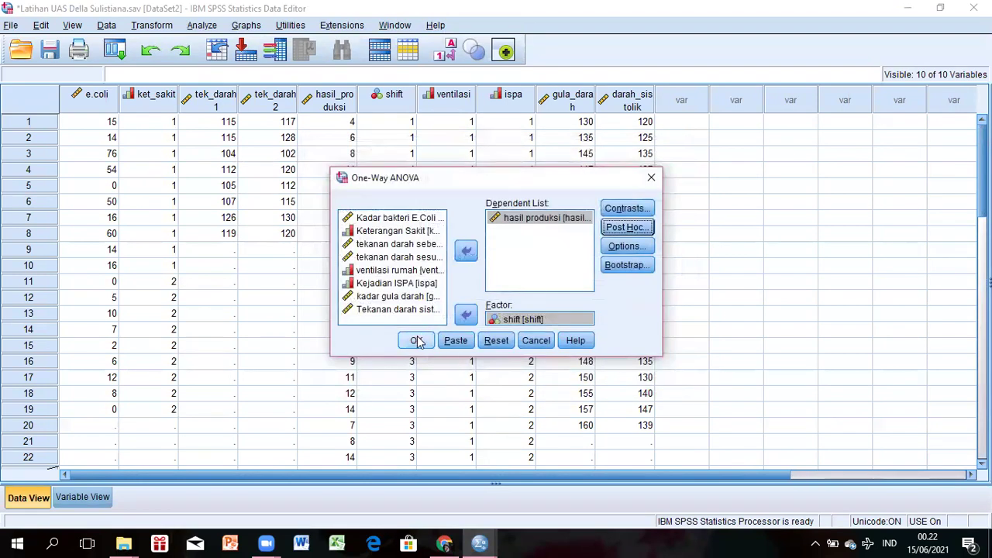
{"action": "left_click", "coordinate": [417, 342]}
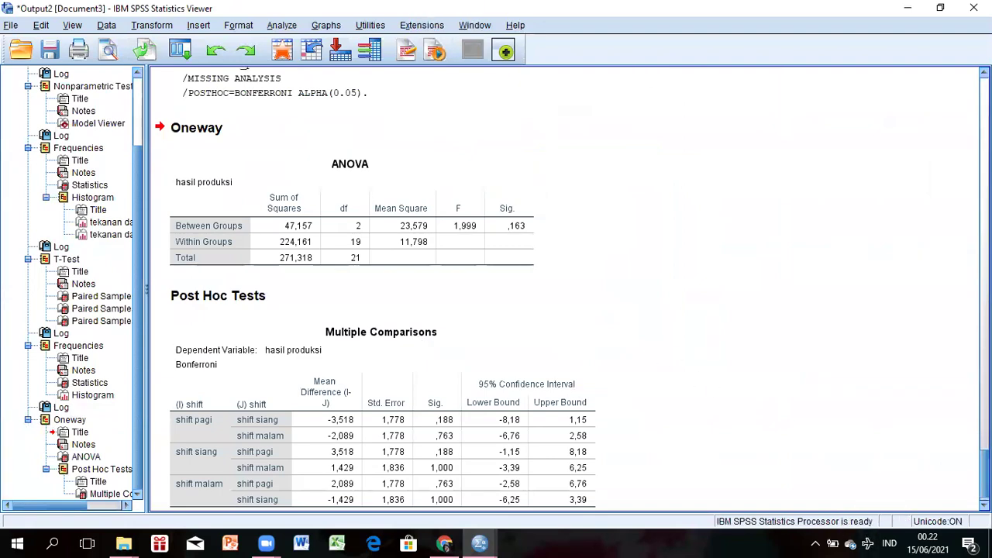
Return from the ANOVA output to the dataset and set the case selection to all cases
{"action": "scroll", "coordinate": [445, 248], "scroll_direction": "down", "scroll_amount": 1}
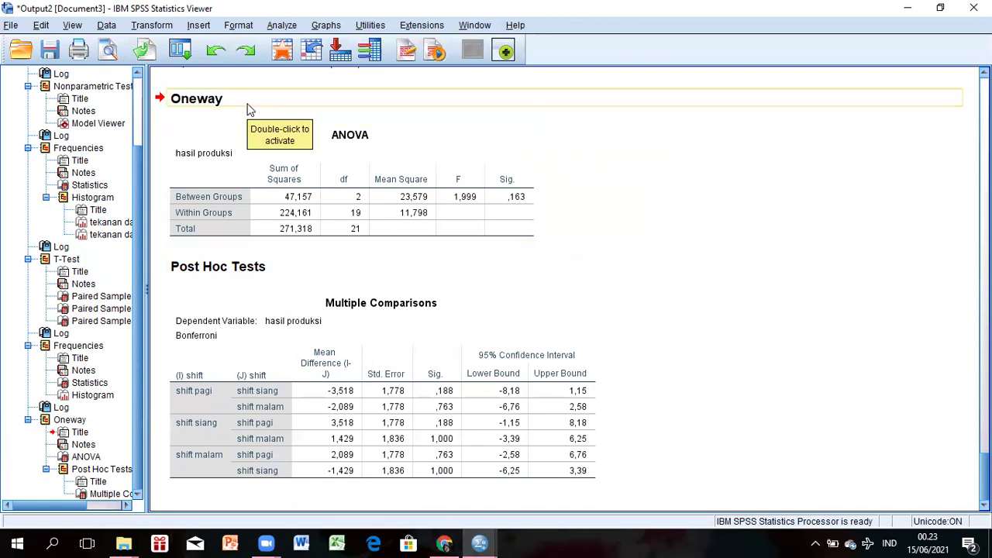
{"action": "left_click", "coordinate": [289, 51]}
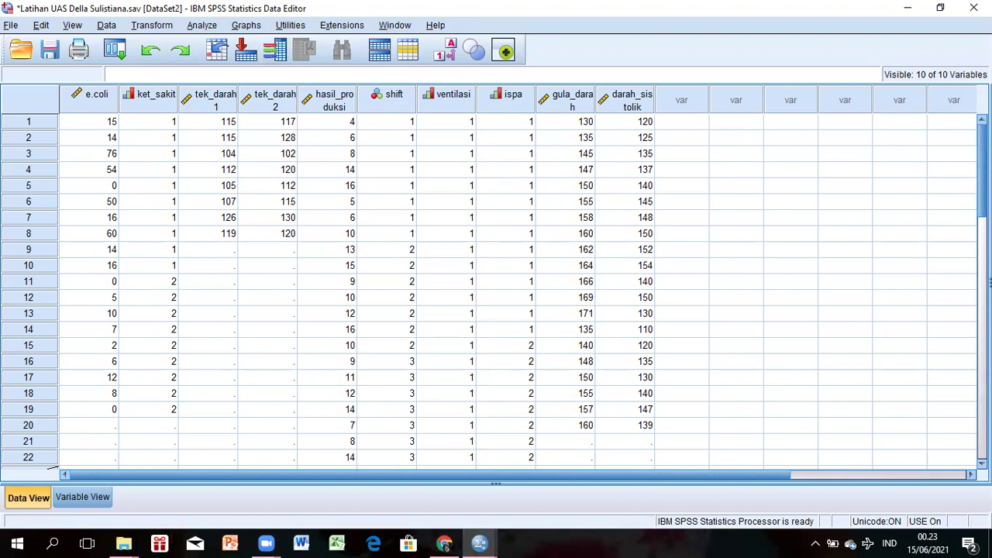
{"action": "scroll", "coordinate": [496, 295], "scroll_direction": "down", "scroll_amount": 10}
{"action": "scroll", "coordinate": [496, 295], "scroll_direction": "up", "scroll_amount": 10}
{"action": "left_click", "coordinate": [106, 25]}
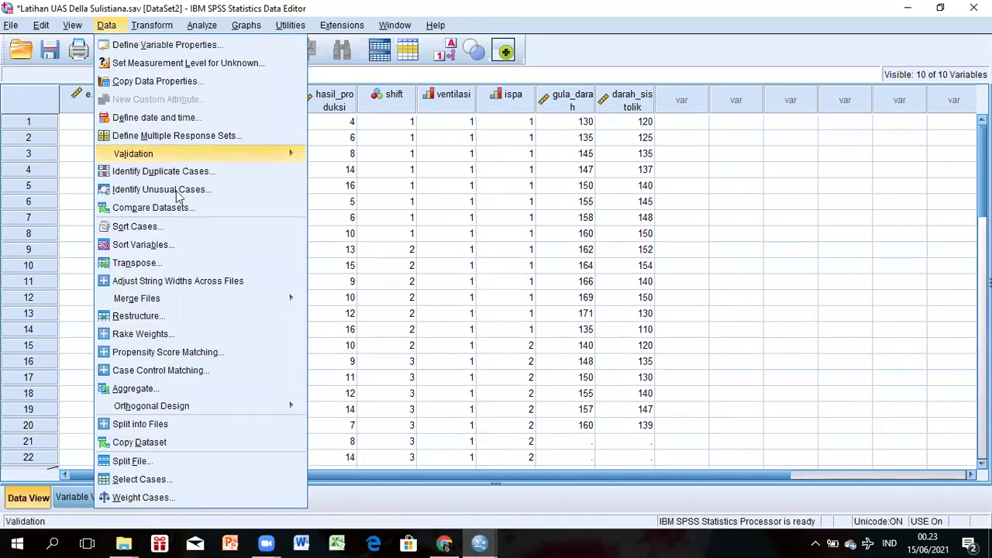
{"action": "left_click", "coordinate": [140, 479]}
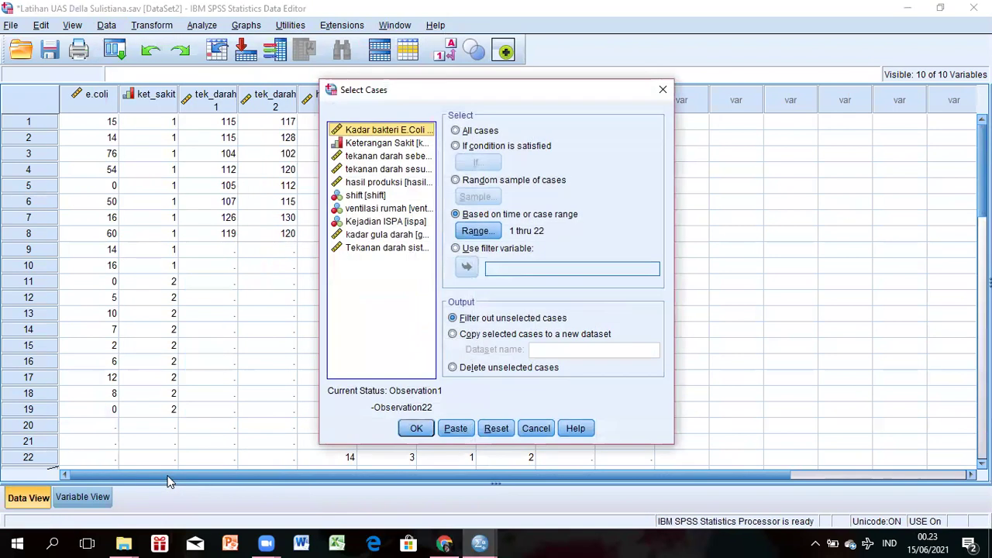
{"action": "left_click", "coordinate": [457, 133]}
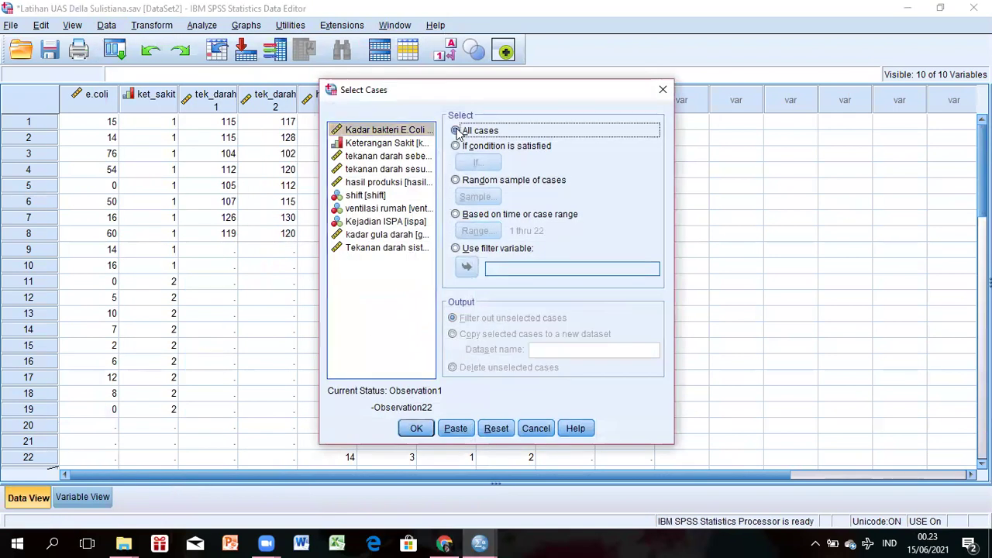
{"action": "left_click", "coordinate": [416, 428]}
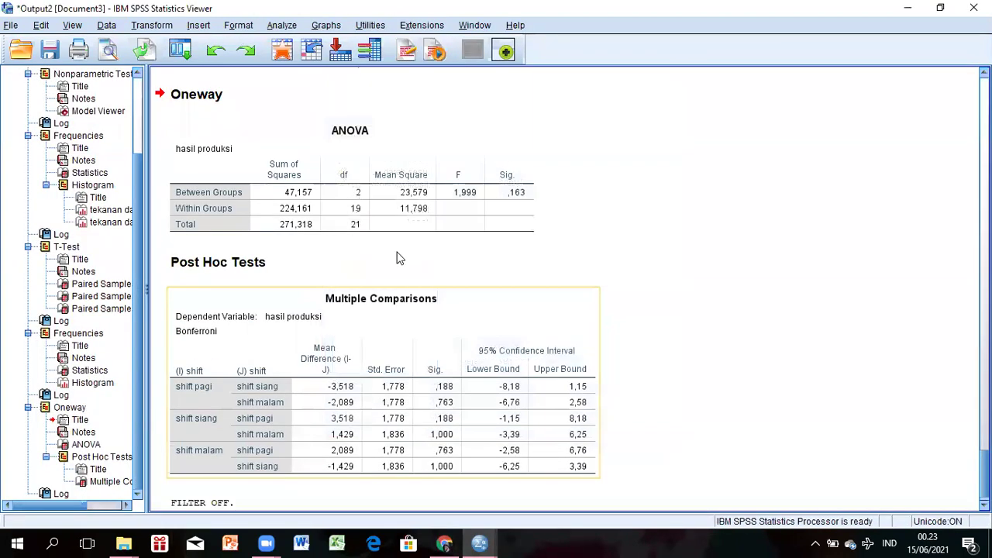
Return to the data and set up a Crosstabs analysis with ventilasi rumah as the row and Kejadian ISPA as the column variable
{"action": "left_click", "coordinate": [293, 52]}
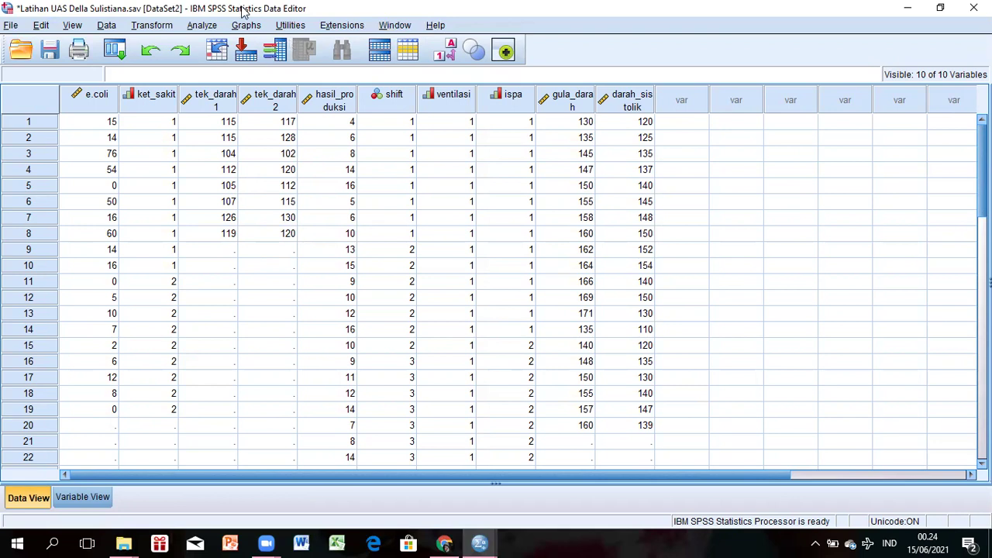
{"action": "left_click", "coordinate": [201, 26]}
{"action": "mouse_move", "coordinate": [302, 63]}
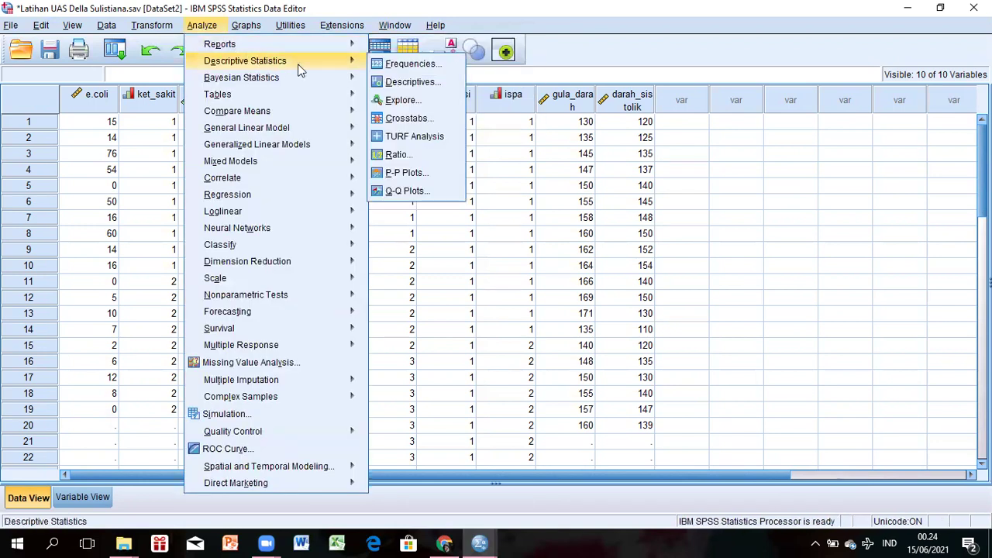
{"action": "left_click", "coordinate": [397, 121]}
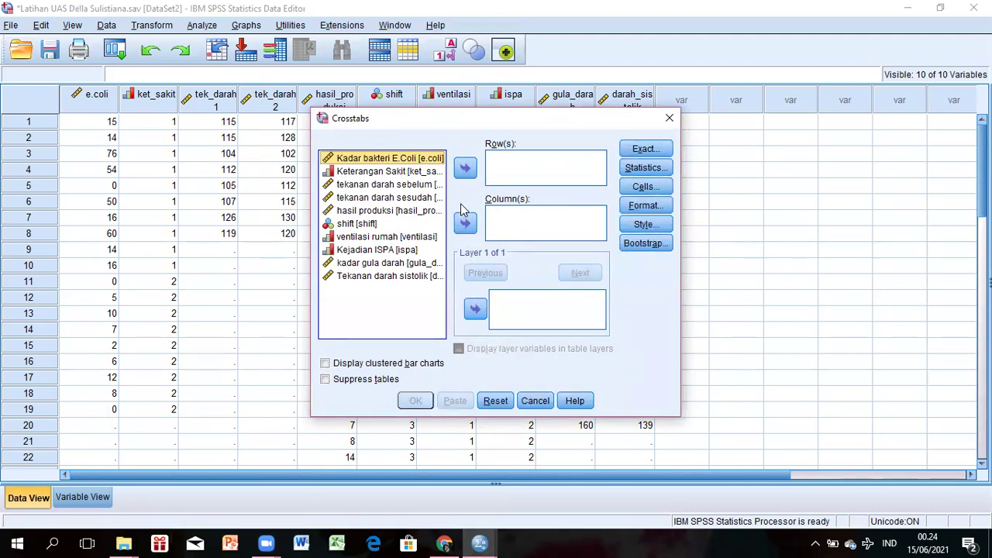
{"action": "left_click", "coordinate": [432, 238]}
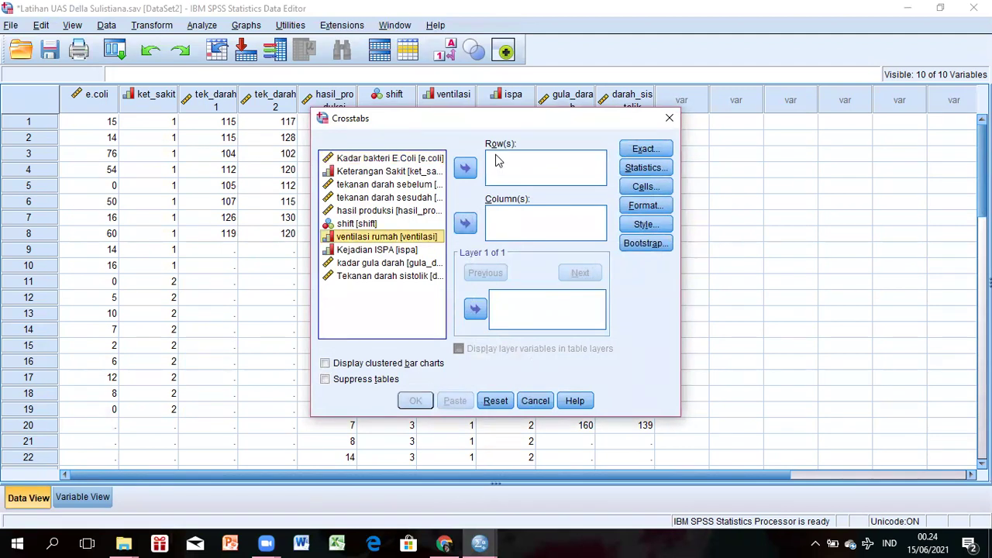
{"action": "left_click", "coordinate": [465, 170]}
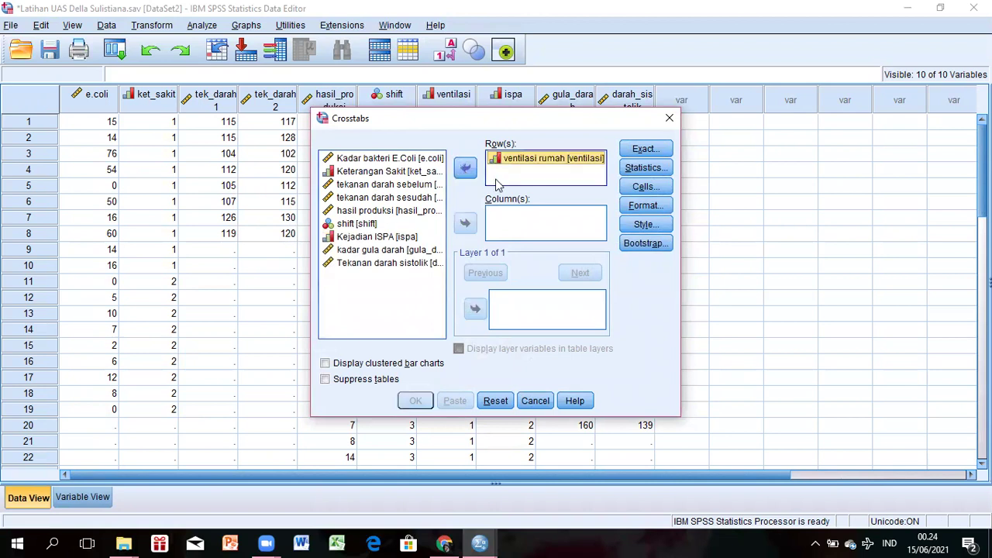
{"action": "left_click", "coordinate": [419, 236]}
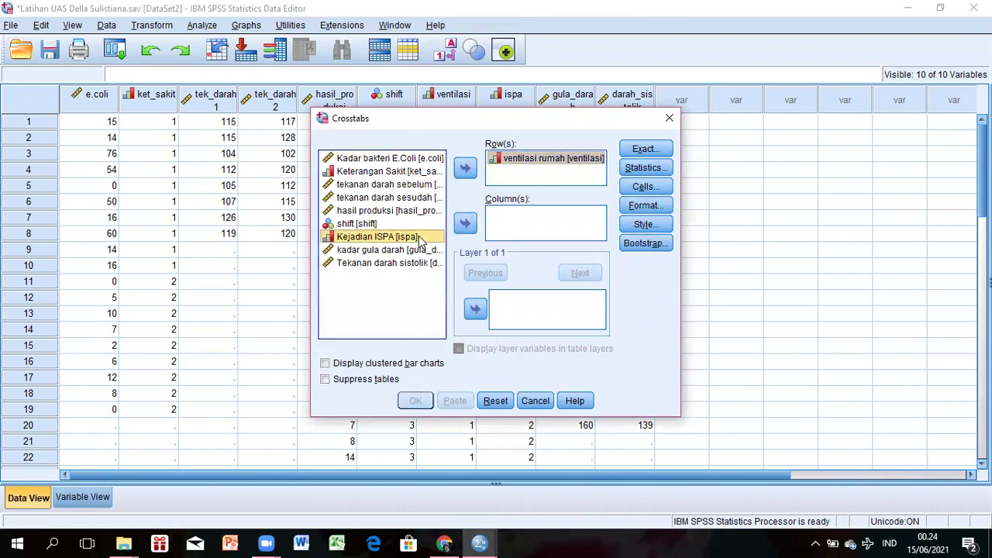
{"action": "left_click", "coordinate": [464, 224]}
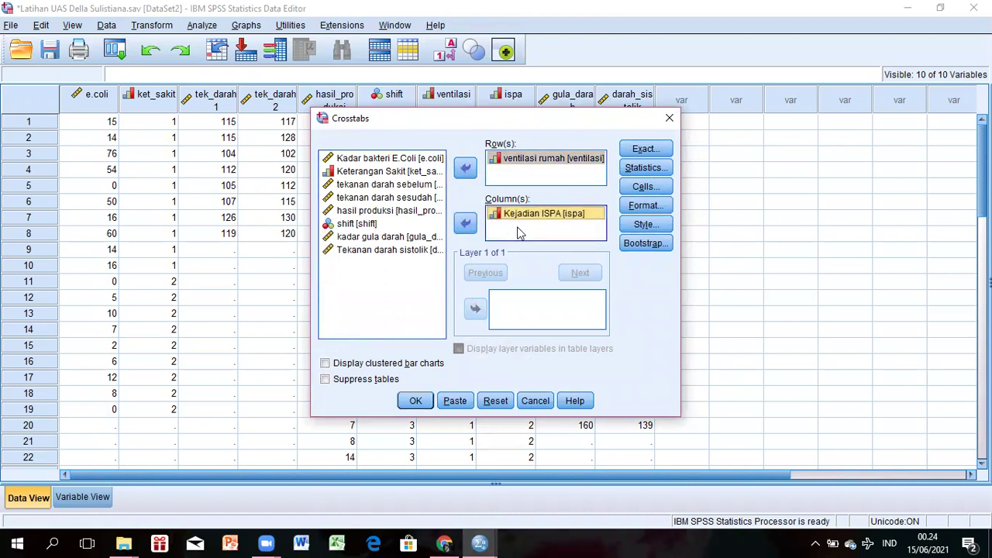
Add the Chi-square and Risk statistics to the crosstab of ventilasi rumah and Kejadian ISPA
{"action": "left_click", "coordinate": [629, 175]}
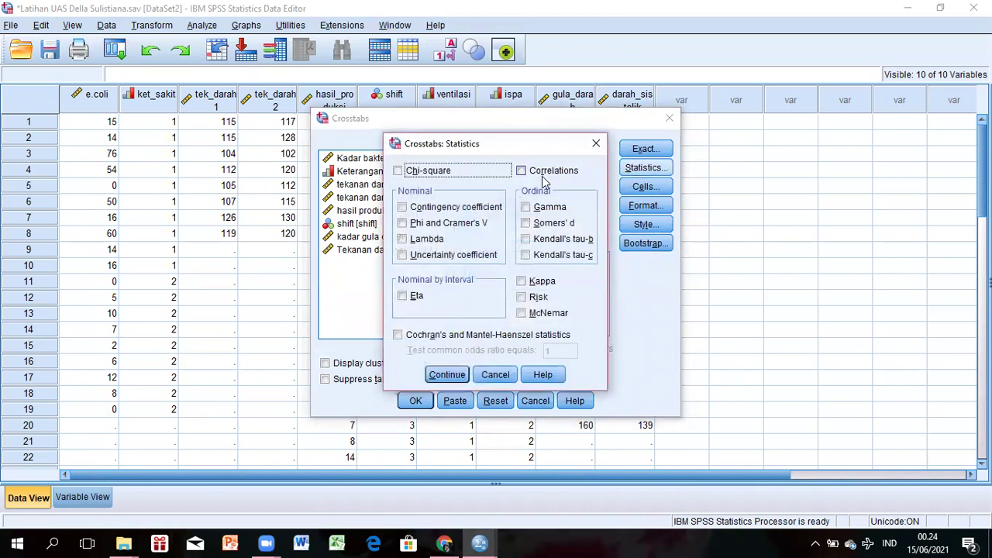
{"action": "left_click", "coordinate": [399, 172]}
{"action": "left_click", "coordinate": [521, 298]}
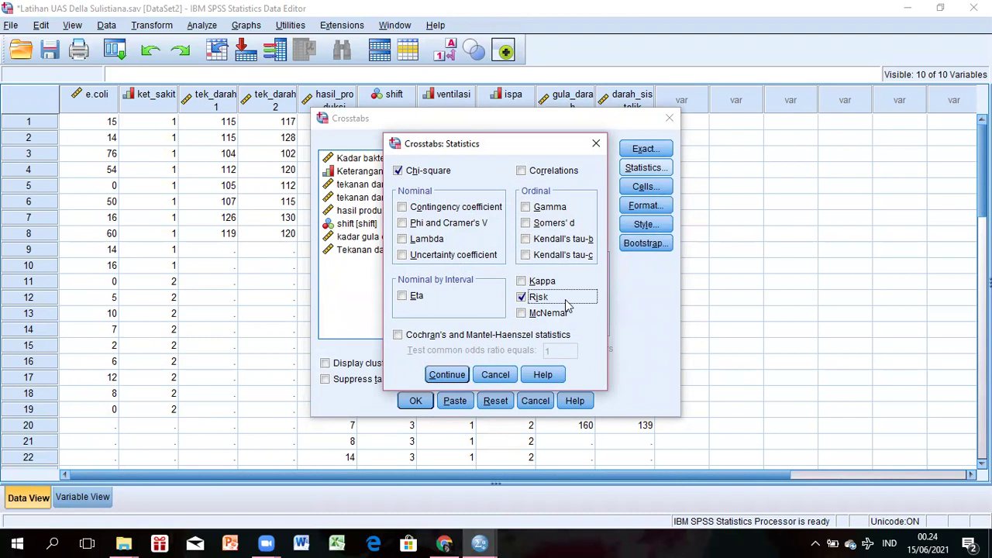
{"action": "left_click", "coordinate": [447, 375]}
Include expected counts and column percentages in the crosstab cells and run the analysis
{"action": "left_click", "coordinate": [643, 188]}
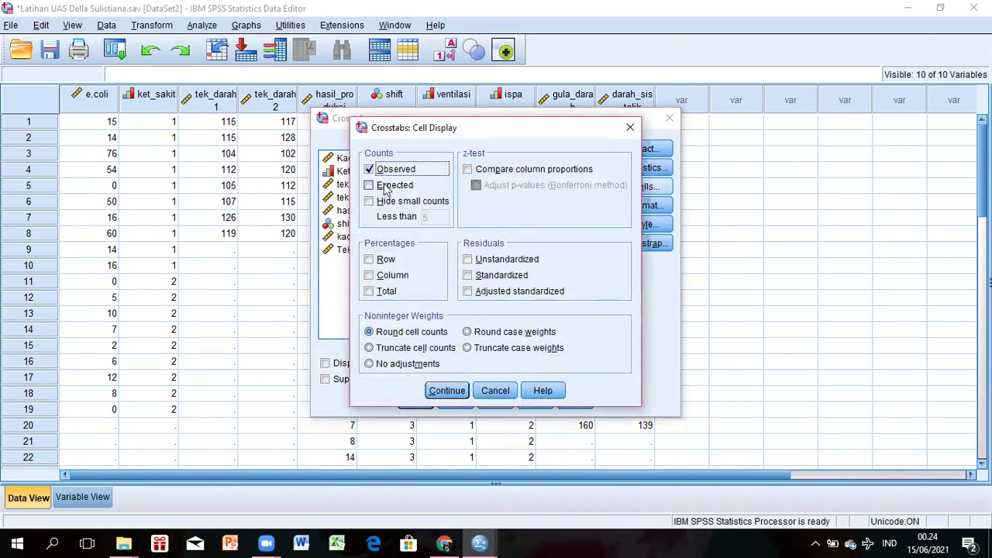
{"action": "left_click", "coordinate": [369, 185]}
{"action": "left_click", "coordinate": [387, 281]}
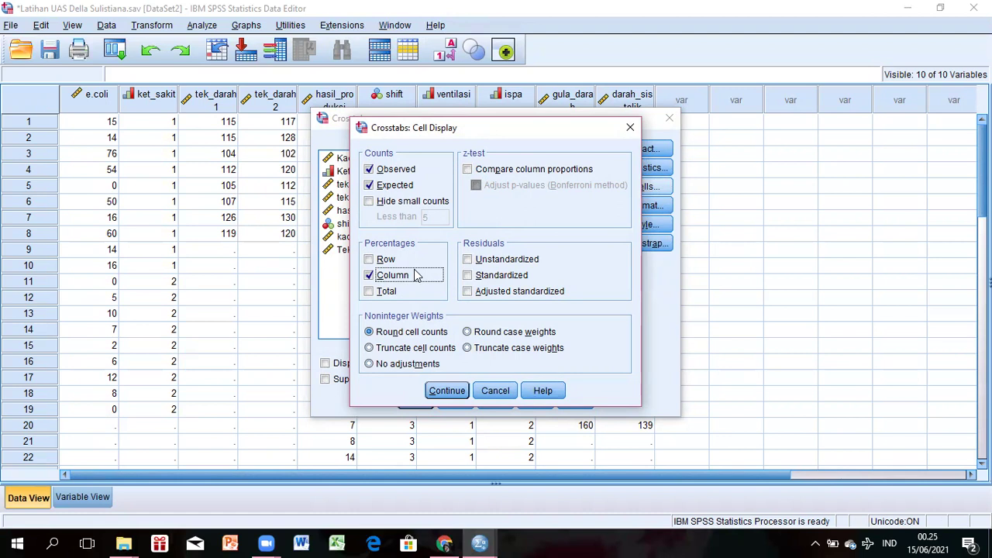
{"action": "left_click", "coordinate": [446, 391]}
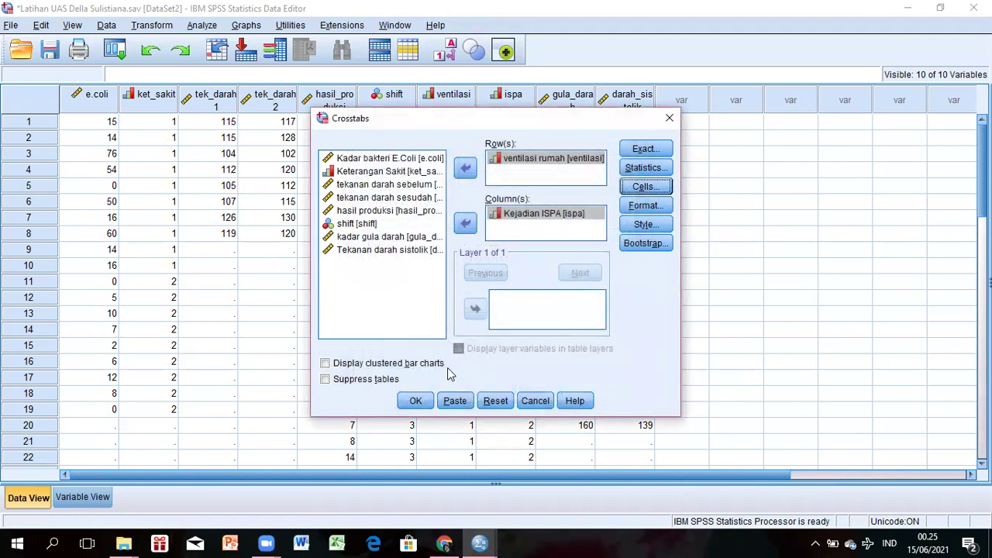
{"action": "left_click", "coordinate": [404, 402]}
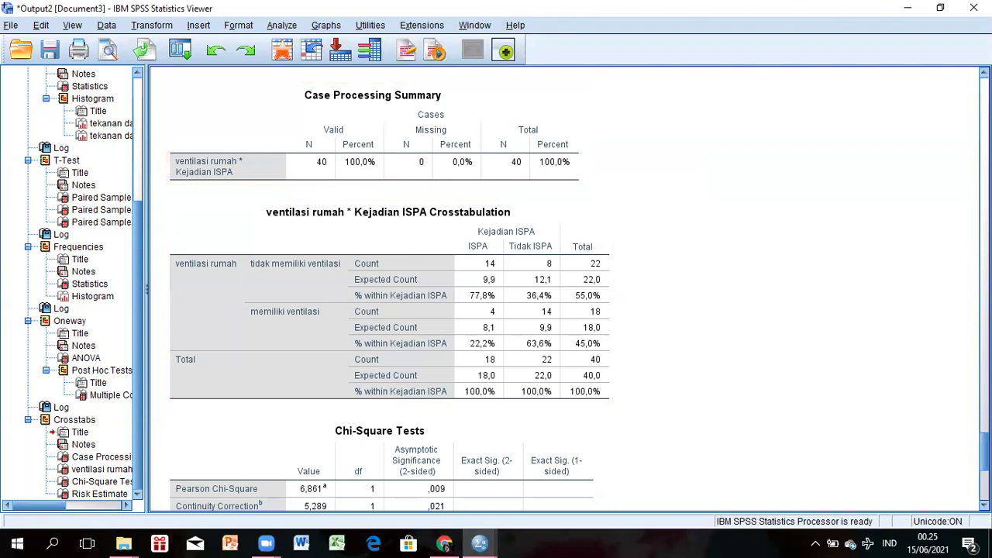
Examine the crosstabulation, the Chi-Square Tests and the Risk Estimate to judge how house ventilation relates to ISPA
{"action": "scroll", "coordinate": [358, 136], "scroll_direction": "down", "scroll_amount": 2}
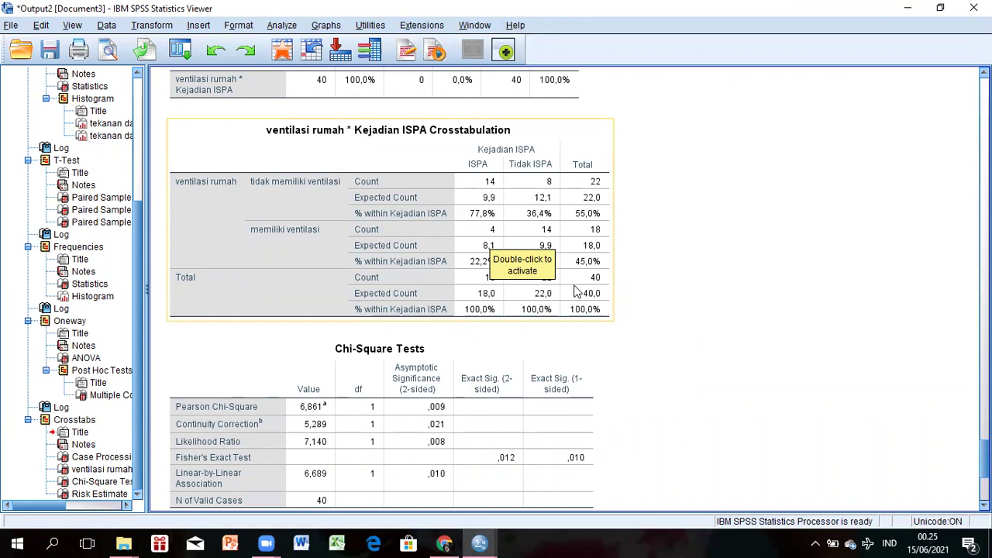
{"action": "scroll", "coordinate": [960, 453], "scroll_direction": "down", "scroll_amount": 5}
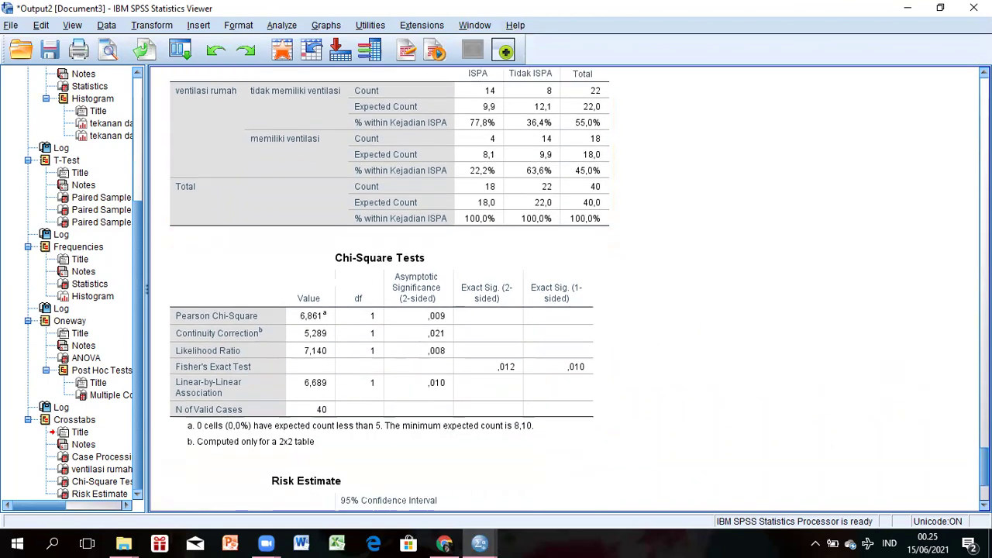
{"action": "scroll", "coordinate": [627, 287], "scroll_direction": "down", "scroll_amount": 1}
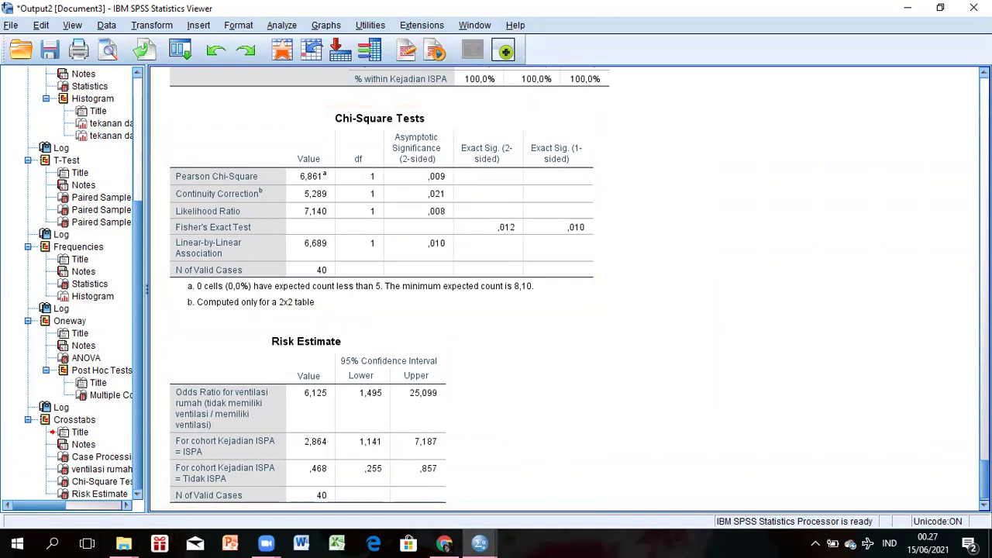
{"action": "scroll", "coordinate": [566, 286], "scroll_direction": "down", "scroll_amount": 1}
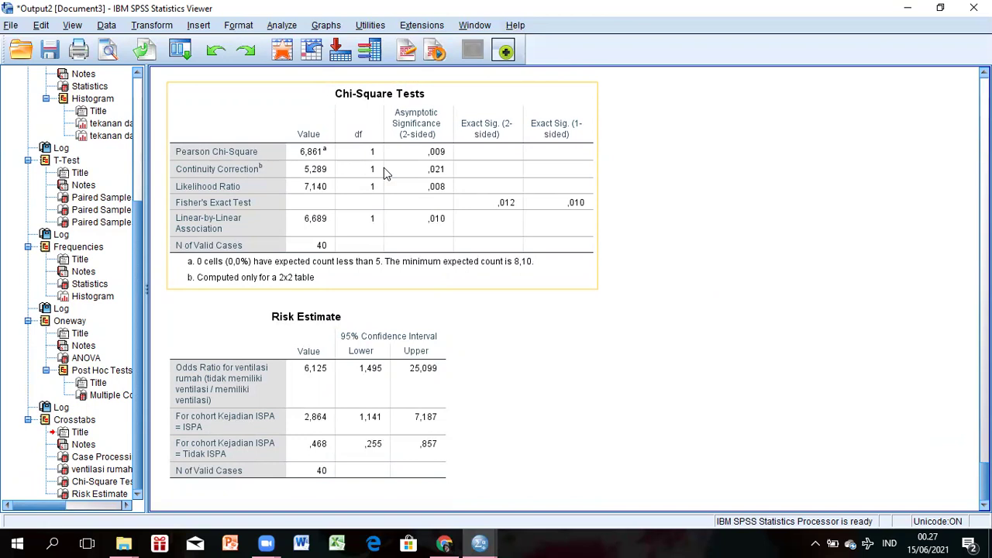
{"action": "left_click", "coordinate": [719, 267]}
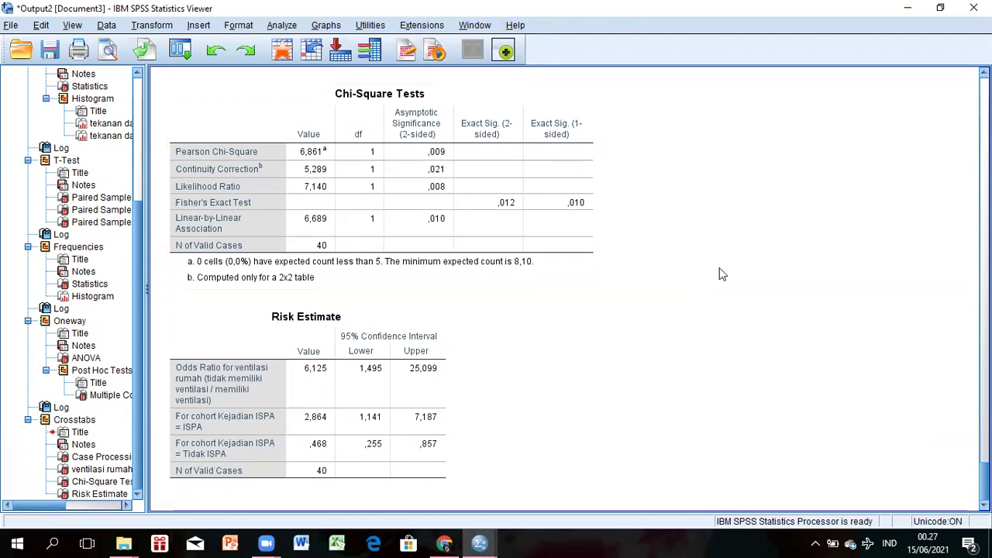
{"action": "left_click", "coordinate": [358, 365]}
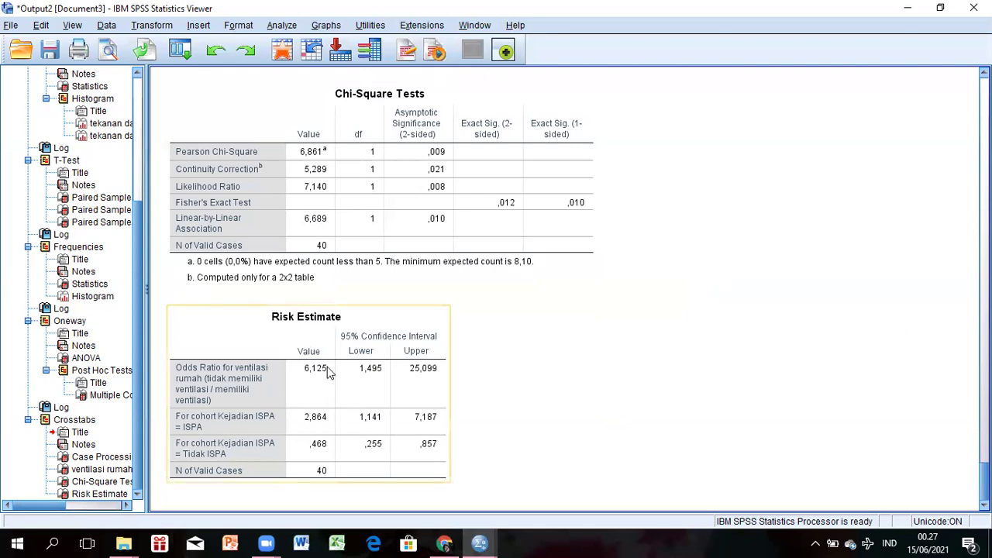
{"action": "left_click", "coordinate": [333, 203]}
{"action": "left_click", "coordinate": [673, 349]}
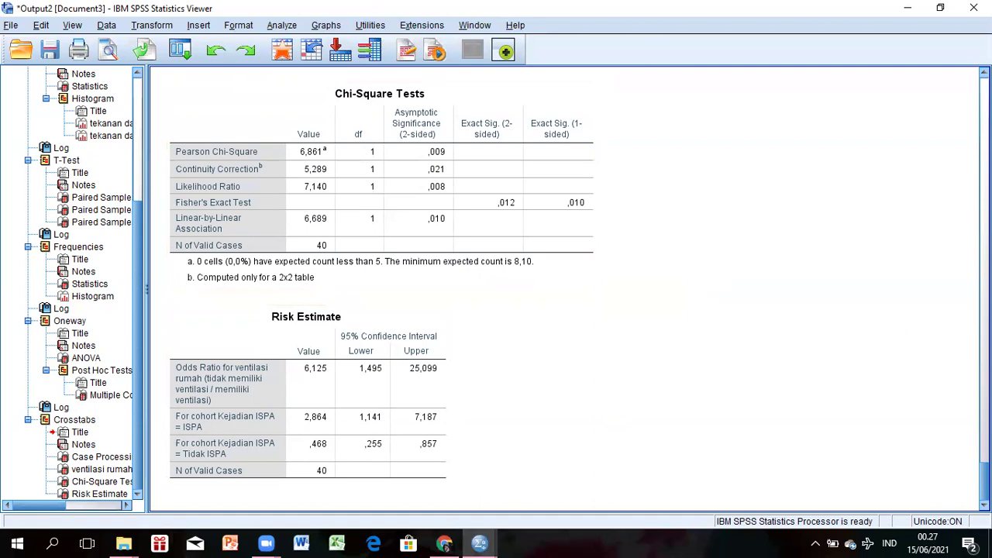
{"action": "left_click", "coordinate": [440, 423]}
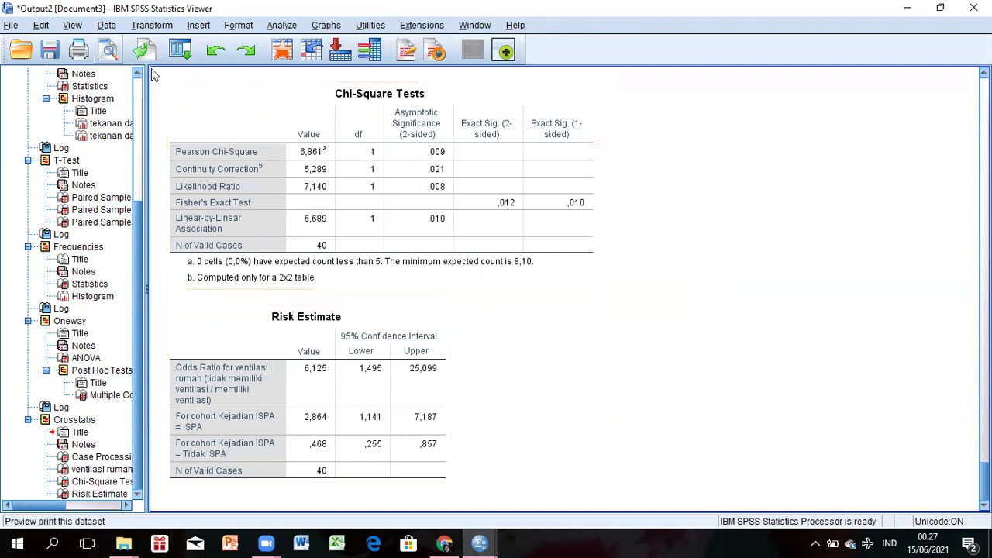
Return to the data and restrict the active cases to the case range 1 through 20, filtering out unselected cases
{"action": "left_click", "coordinate": [282, 52]}
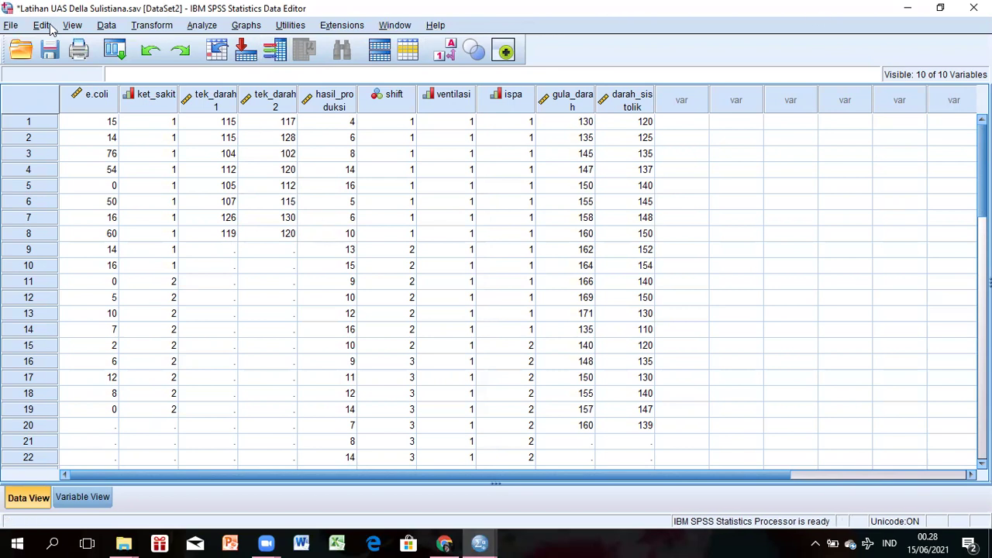
{"action": "scroll", "coordinate": [496, 287], "scroll_direction": "down", "scroll_amount": 2}
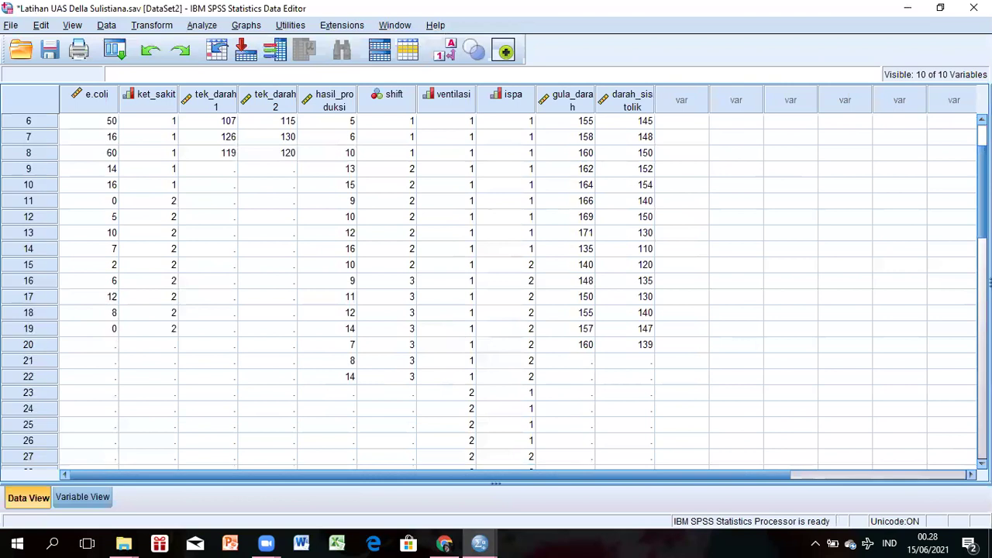
{"action": "scroll", "coordinate": [496, 287], "scroll_direction": "up", "scroll_amount": 2}
{"action": "scroll", "coordinate": [496, 291], "scroll_direction": "down", "scroll_amount": 5}
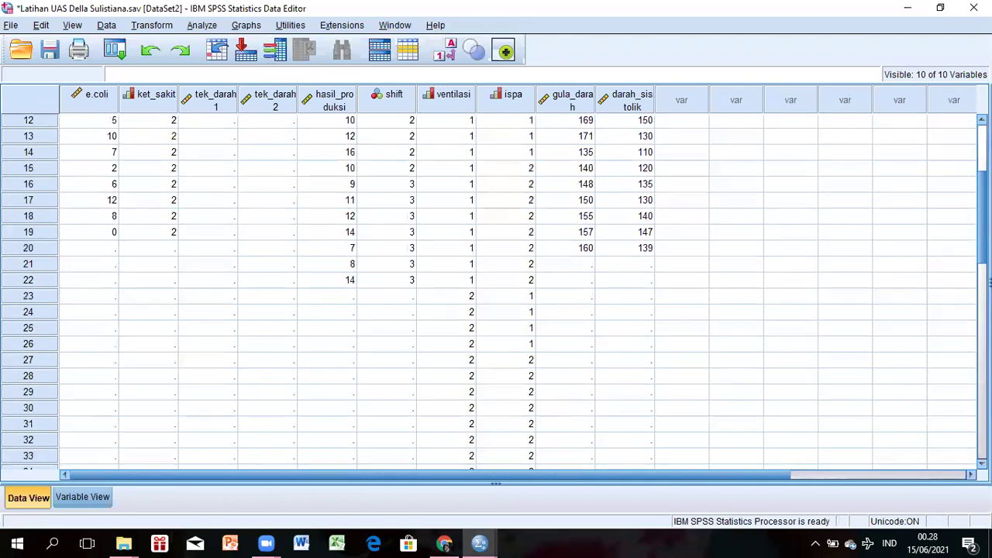
{"action": "scroll", "coordinate": [496, 291], "scroll_direction": "up", "scroll_amount": 4}
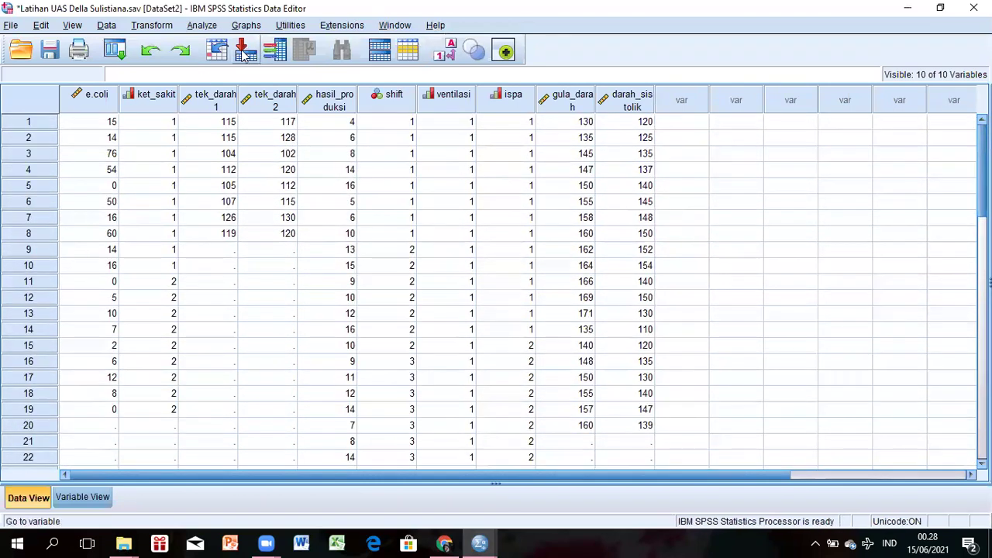
{"action": "left_click", "coordinate": [108, 25]}
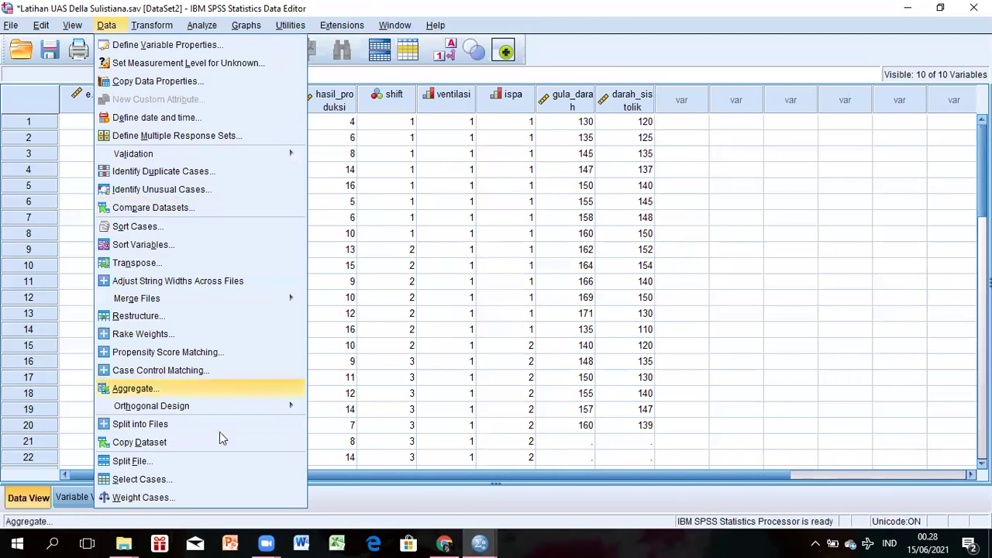
{"action": "left_click", "coordinate": [197, 477]}
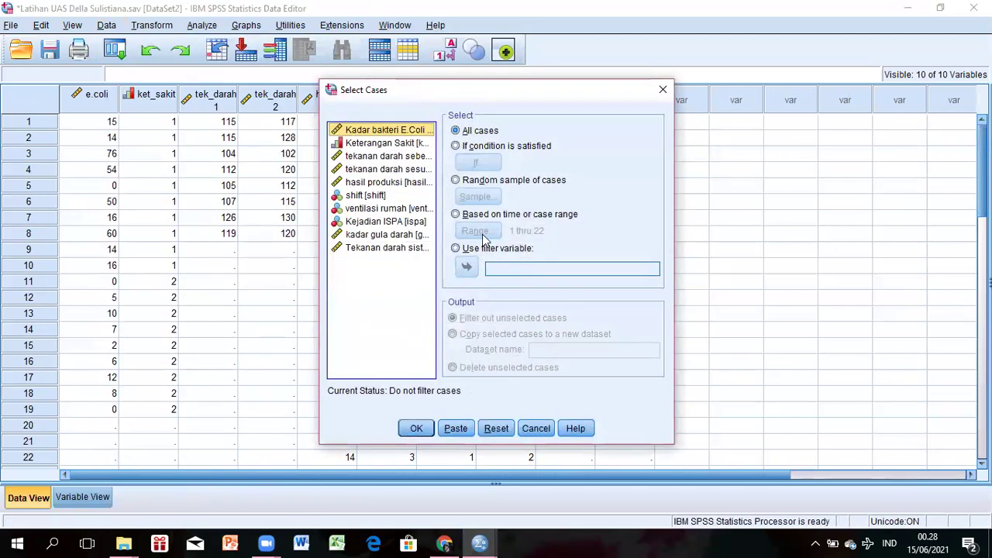
{"action": "left_click", "coordinate": [455, 215]}
{"action": "left_click", "coordinate": [475, 231]}
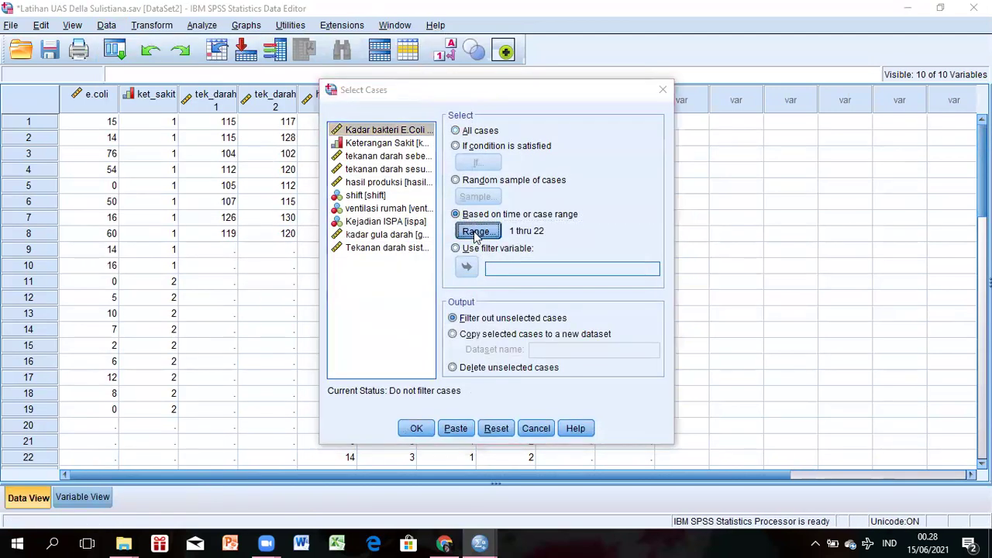
{"action": "key", "text": "BackSpace"}
{"action": "type", "text": "0"}
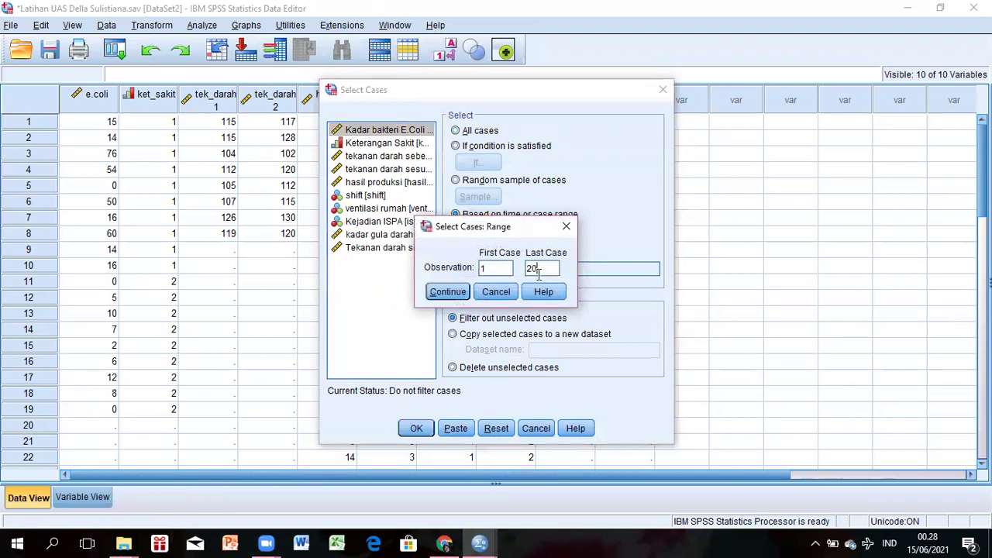
{"action": "left_click", "coordinate": [448, 291]}
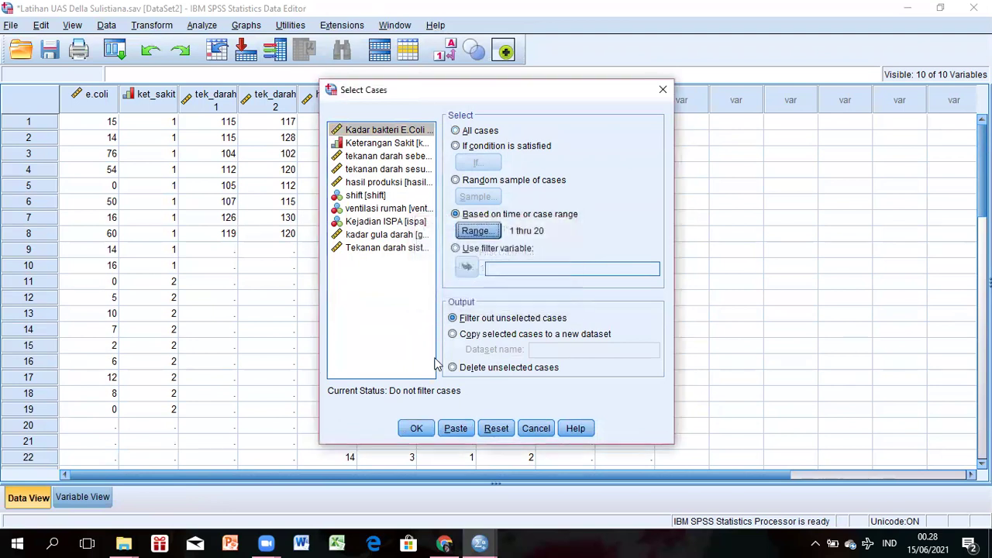
{"action": "left_click", "coordinate": [416, 428]}
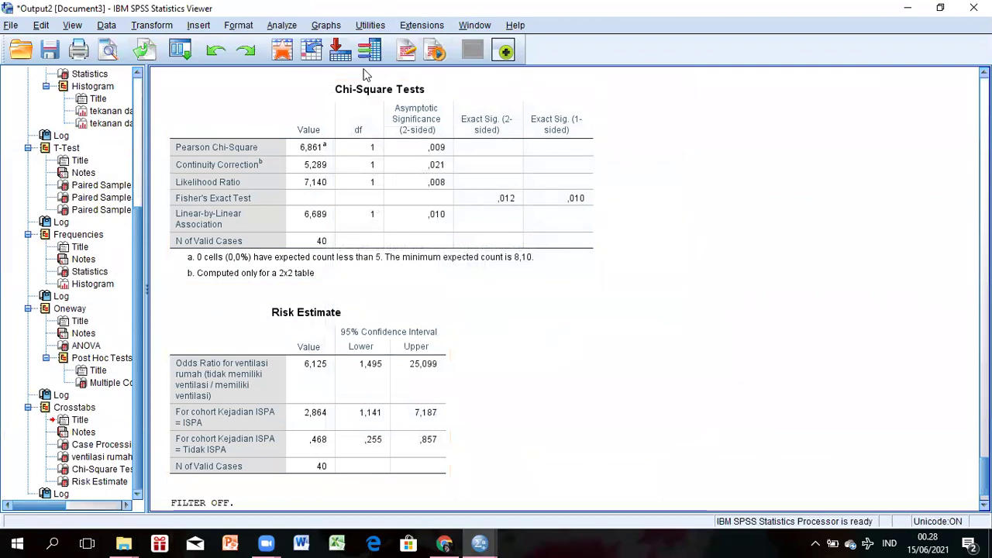
Return to the data and run a two-tailed Pearson bivariate correlation between kadar gula darah and Tekanan darah sistolik
{"action": "left_click", "coordinate": [283, 51]}
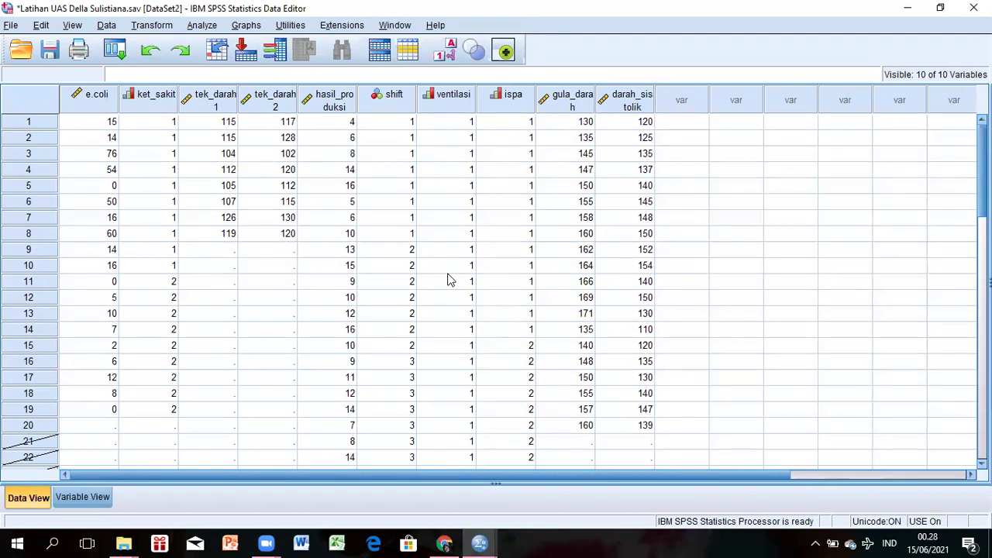
{"action": "scroll", "coordinate": [981, 162], "scroll_direction": "down", "scroll_amount": 3}
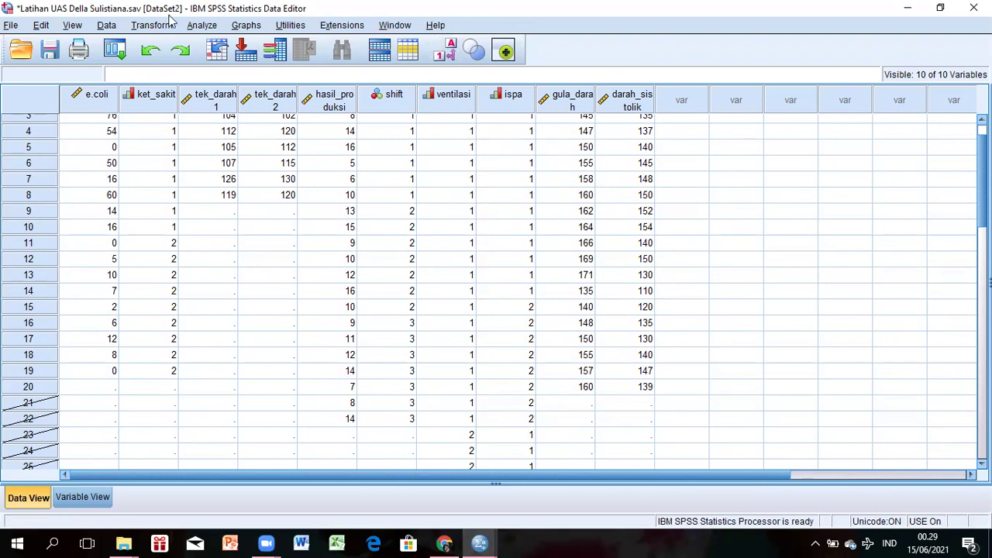
{"action": "left_click", "coordinate": [211, 28]}
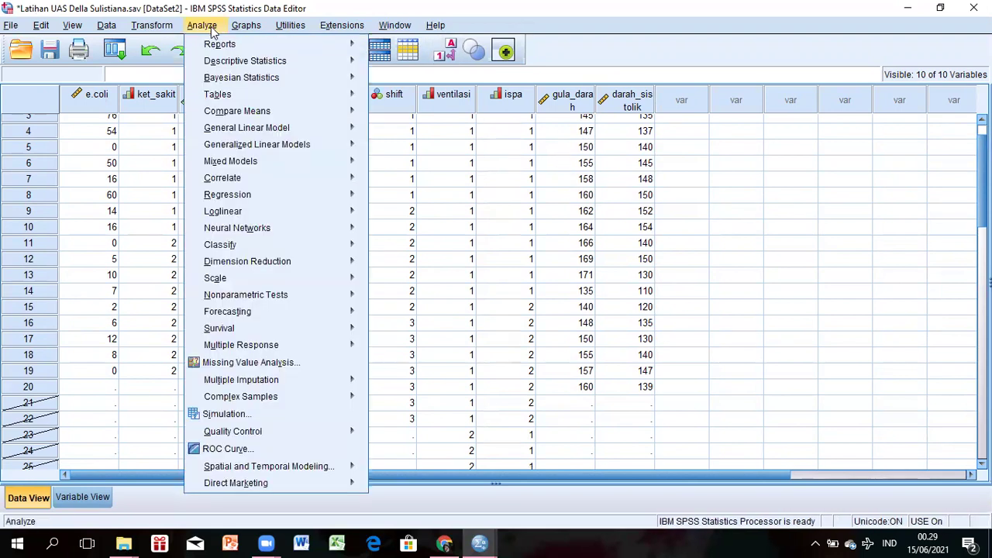
{"action": "mouse_move", "coordinate": [315, 179]}
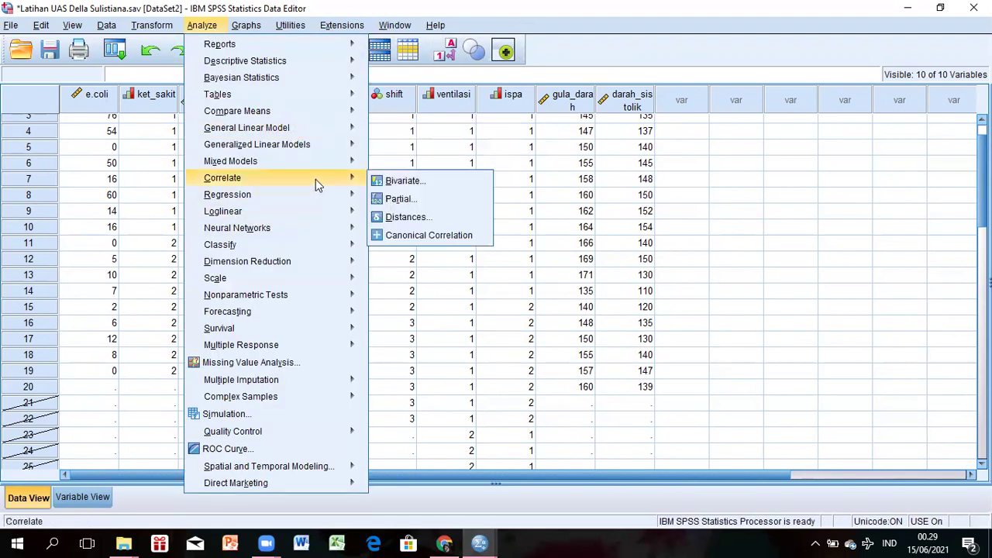
{"action": "left_click", "coordinate": [384, 181]}
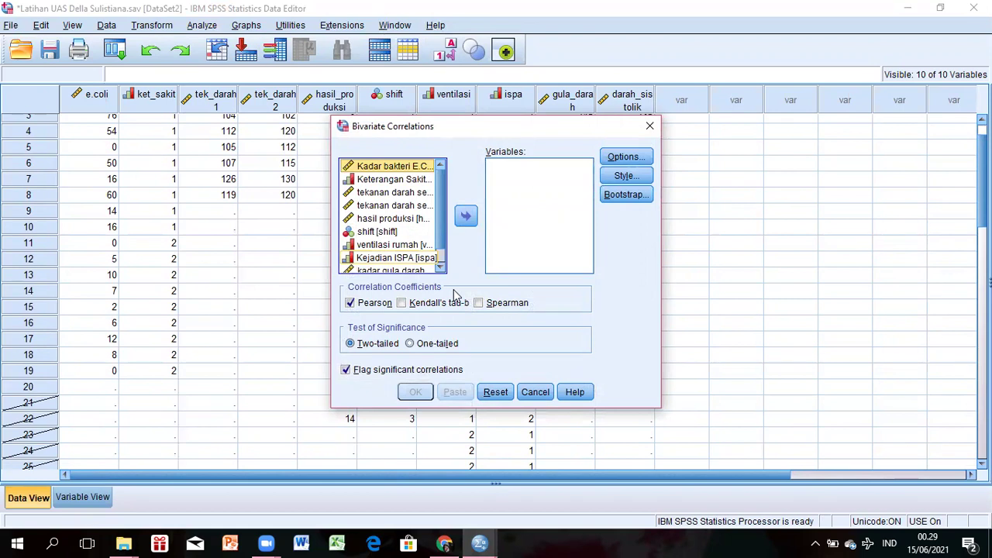
{"action": "left_click", "coordinate": [440, 266]}
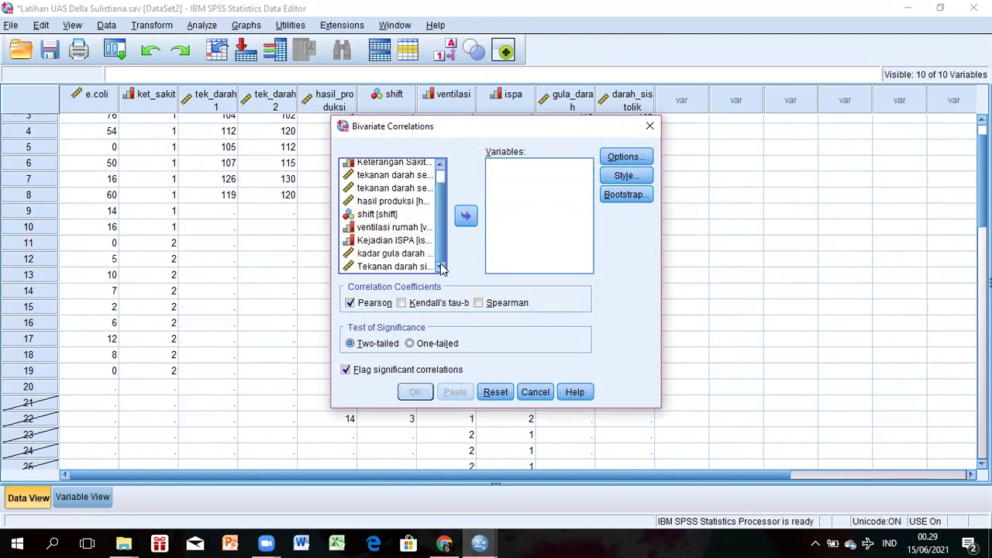
{"action": "left_click", "coordinate": [394, 254]}
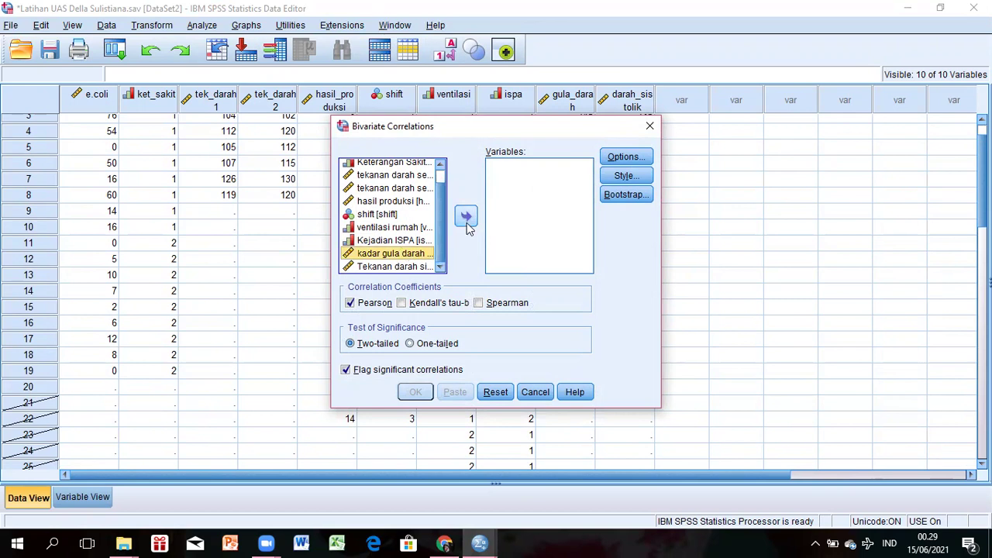
{"action": "left_click", "coordinate": [467, 219]}
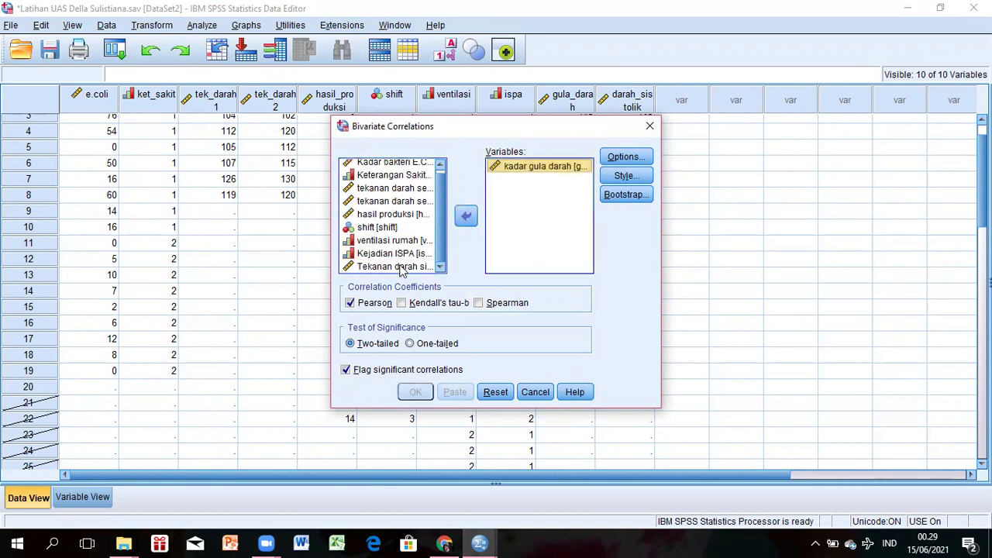
{"action": "left_click", "coordinate": [401, 267]}
{"action": "left_click", "coordinate": [462, 219]}
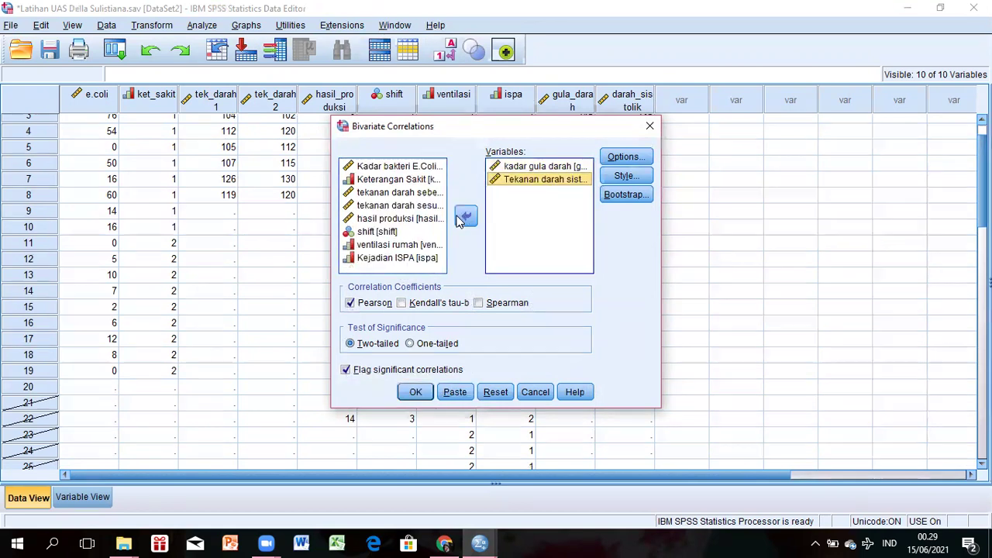
{"action": "left_click", "coordinate": [415, 392]}
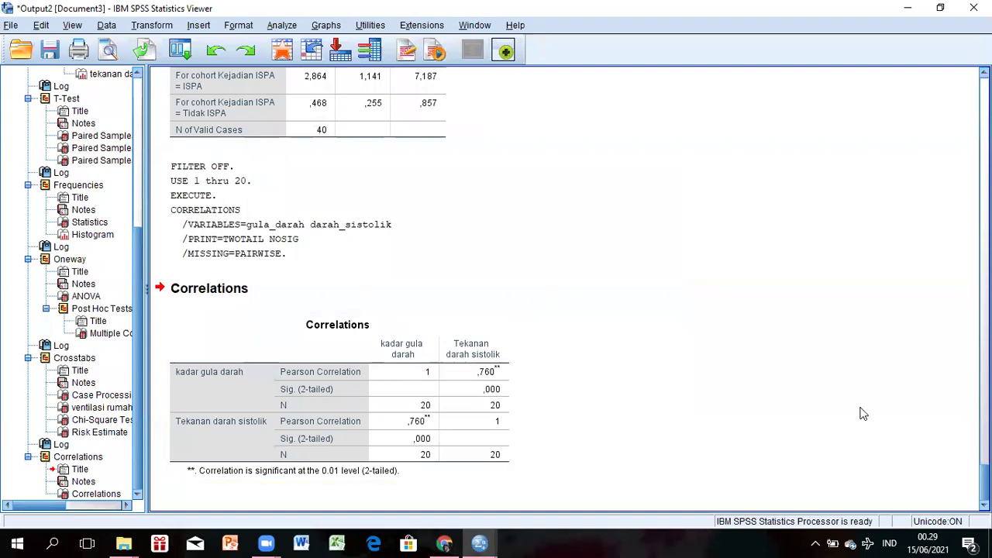
Return to the data and set up a linear regression with Tekanan darah sistolik as dependent and kadar gula darah as independent variable
{"action": "left_click", "coordinate": [282, 51]}
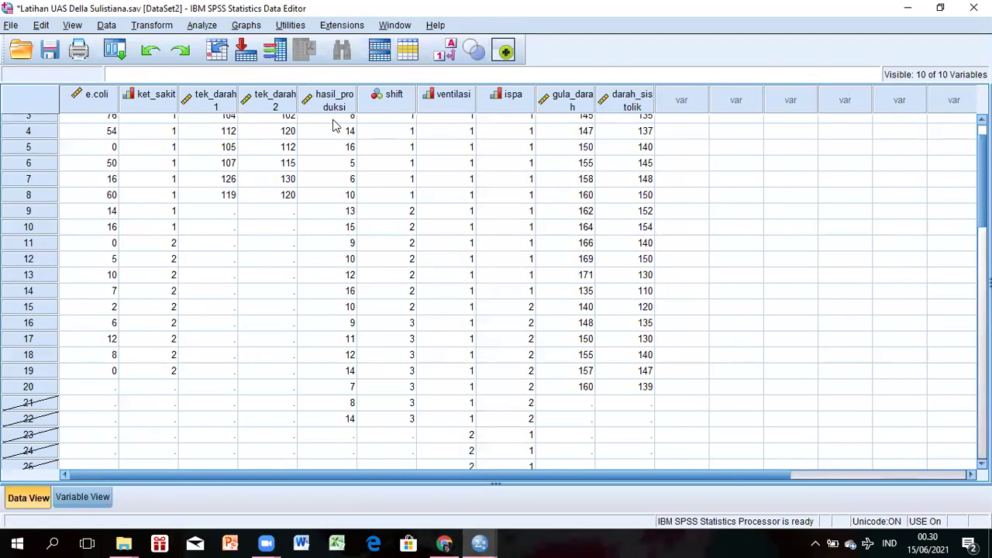
{"action": "left_click", "coordinate": [204, 25]}
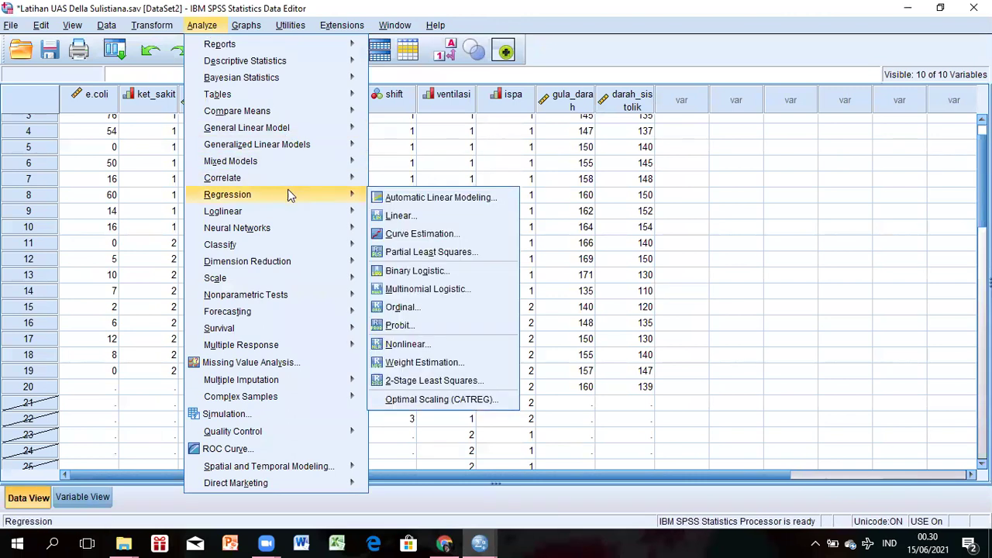
{"action": "mouse_move", "coordinate": [348, 193]}
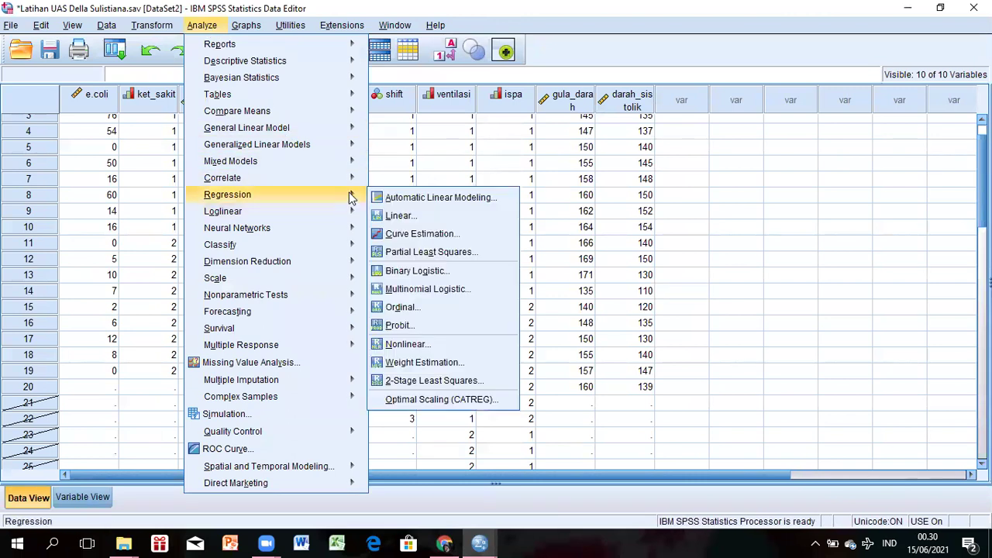
{"action": "left_click", "coordinate": [391, 216]}
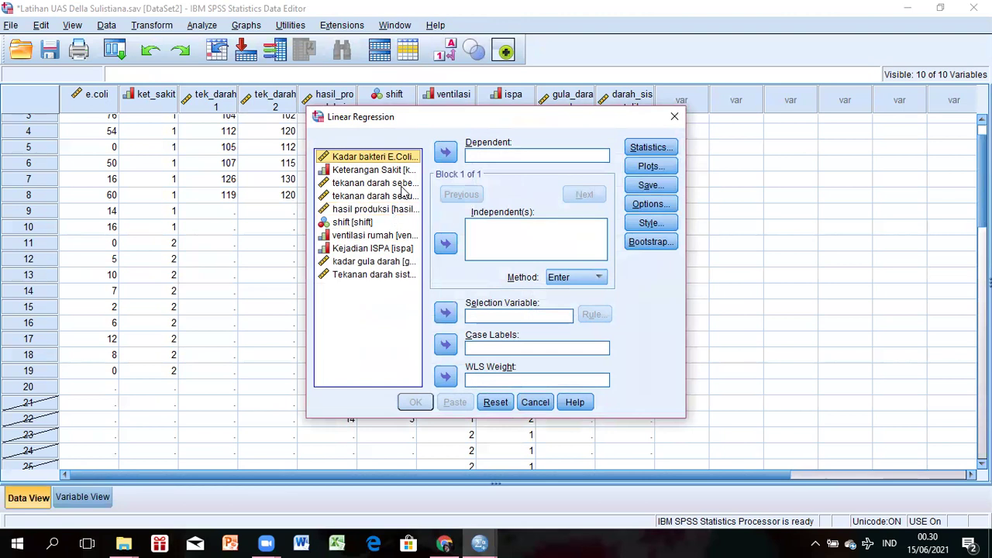
{"action": "left_click", "coordinate": [398, 276]}
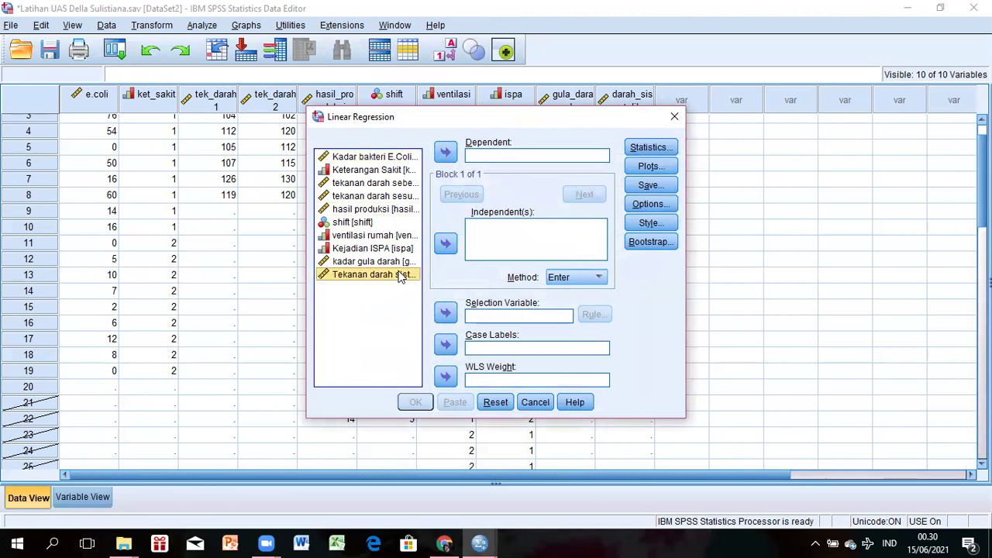
{"action": "left_click", "coordinate": [447, 153]}
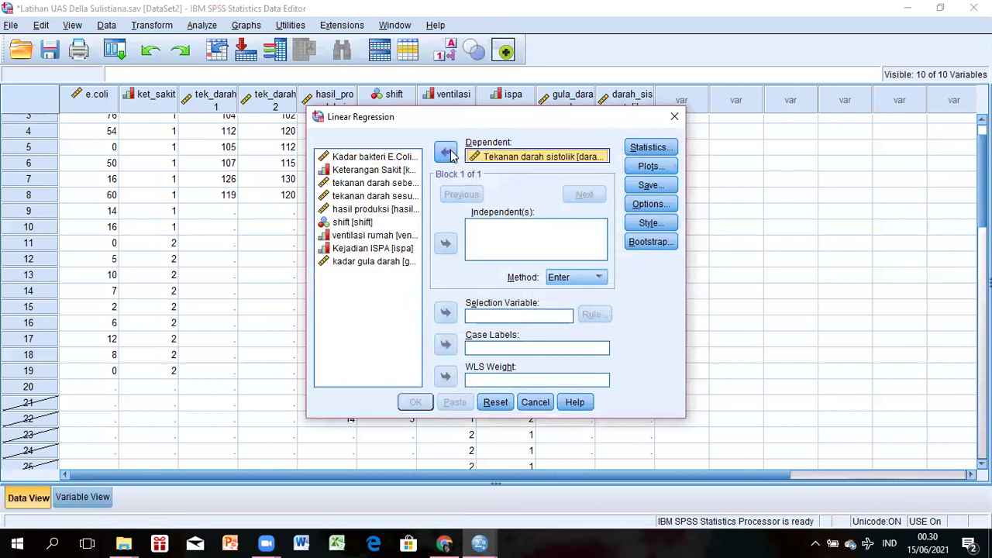
{"action": "left_click", "coordinate": [395, 264]}
{"action": "left_click", "coordinate": [445, 245]}
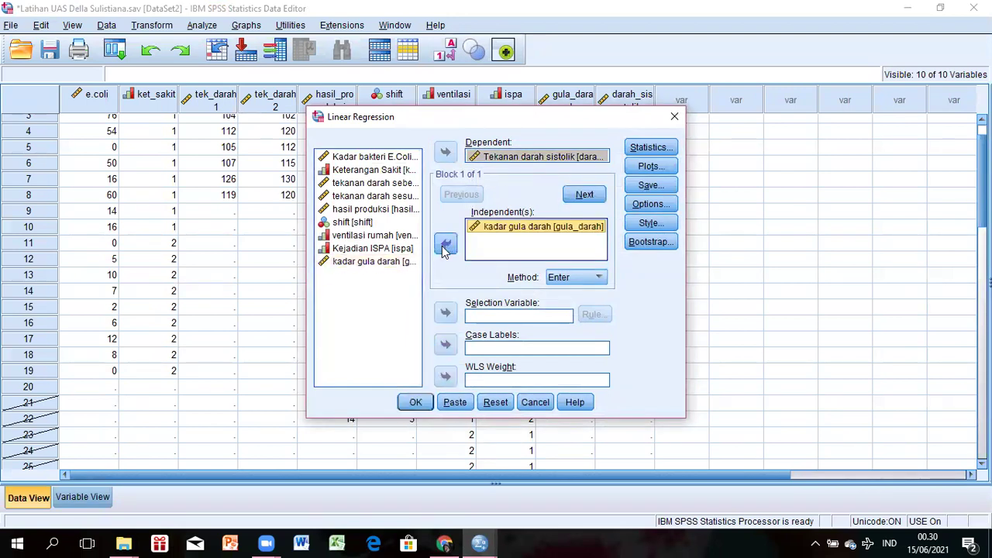
{"action": "left_click", "coordinate": [649, 165]}
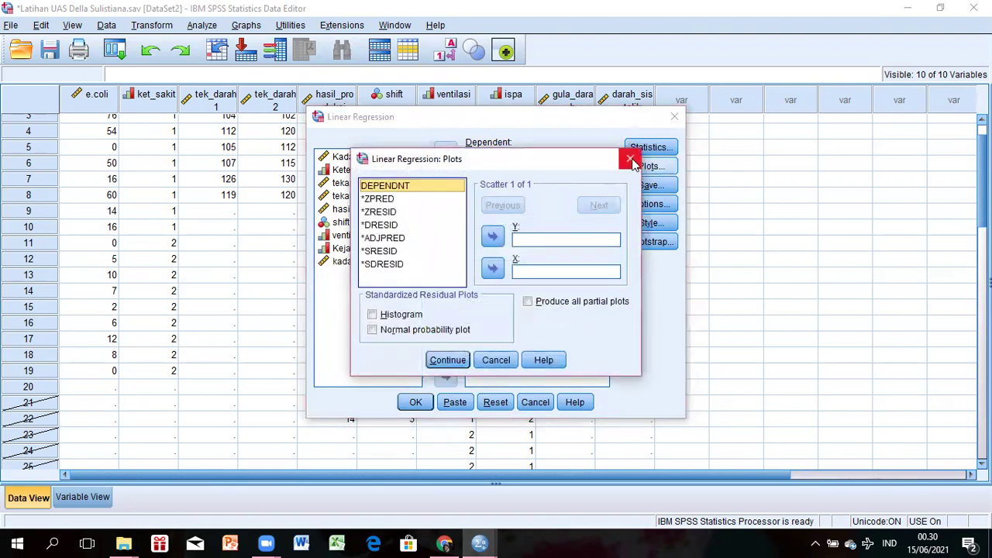
{"action": "left_click", "coordinate": [628, 159]}
{"action": "left_click", "coordinate": [649, 149]}
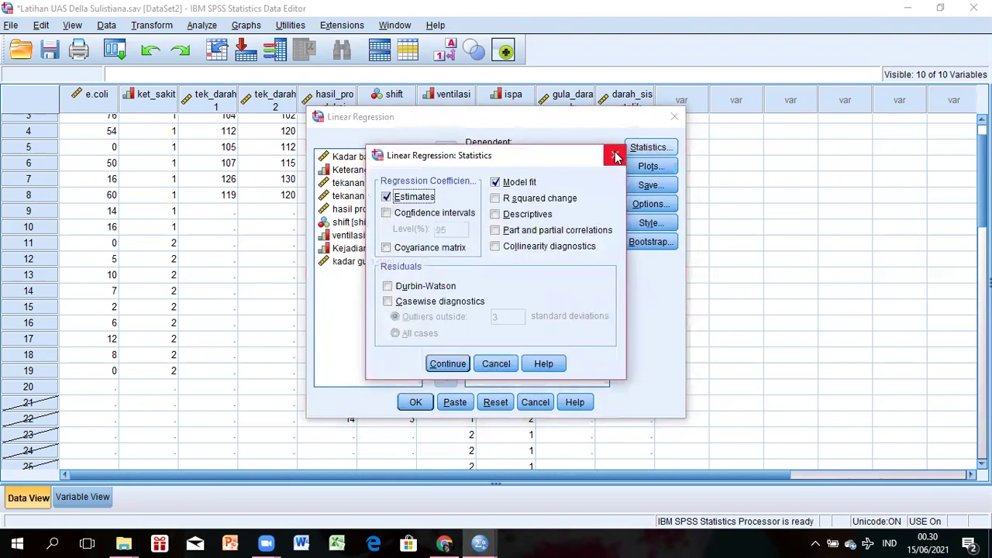
{"action": "left_click", "coordinate": [615, 158]}
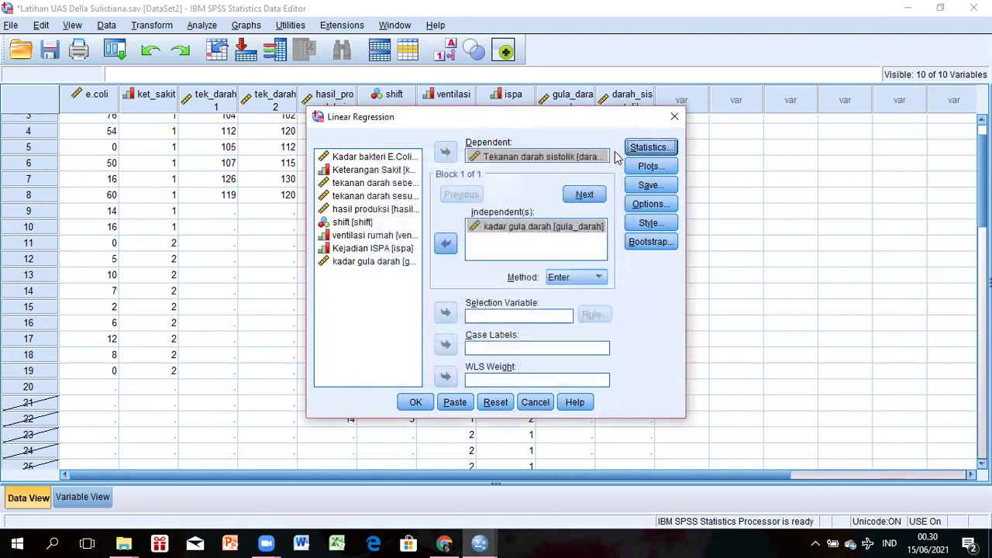
Run the linear regression and examine its Model Summary, ANOVA and Coefficients tables
{"action": "left_click", "coordinate": [415, 403]}
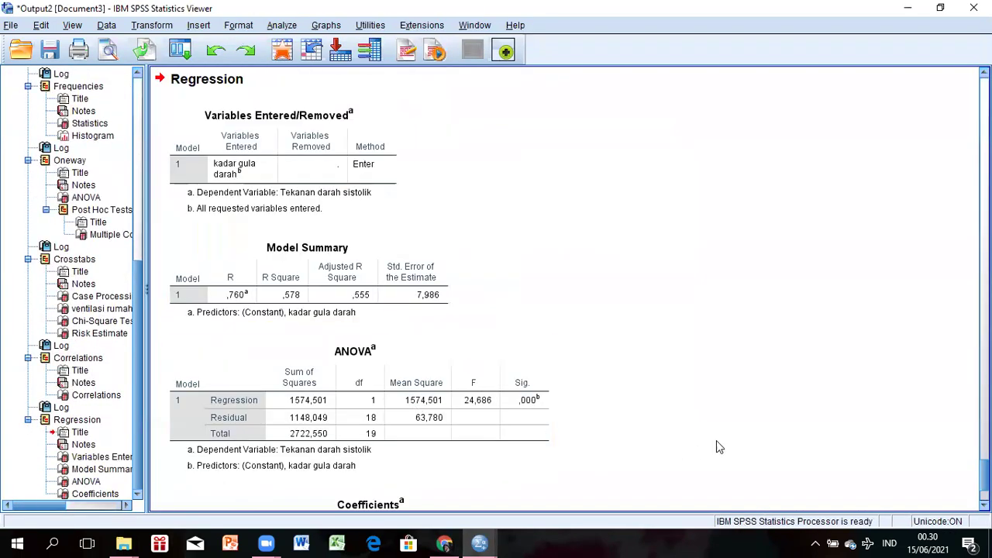
{"action": "scroll", "coordinate": [982, 473], "scroll_direction": "down", "scroll_amount": 3}
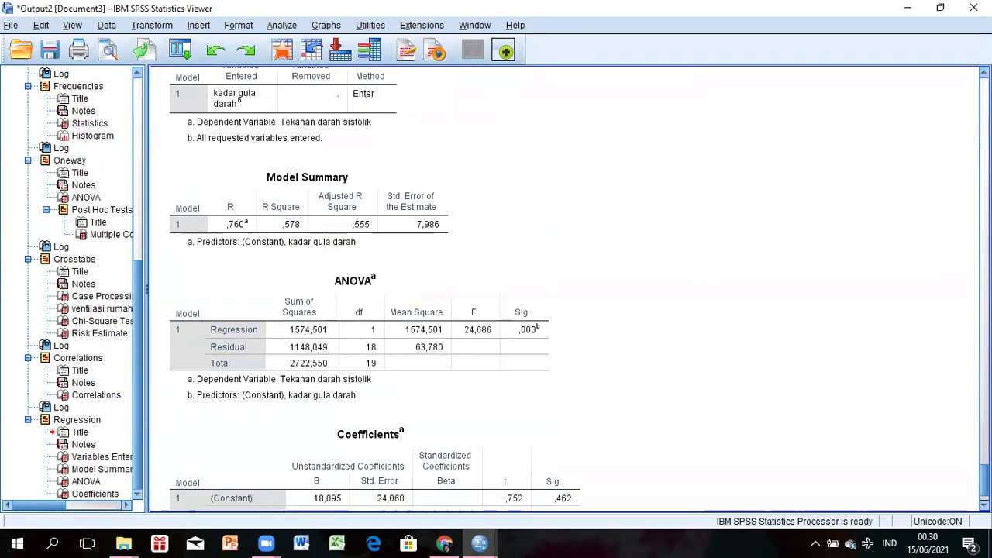
{"action": "left_click_drag", "start_coordinate": [983, 481], "coordinate": [983, 480]}
{"action": "scroll", "coordinate": [984, 480], "scroll_direction": "down", "scroll_amount": 1}
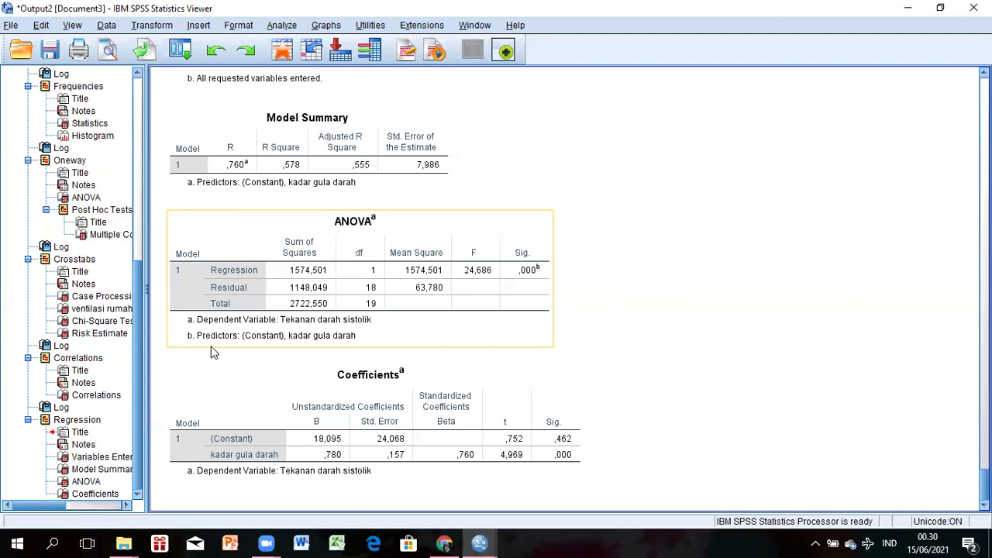
{"action": "left_click", "coordinate": [280, 446]}
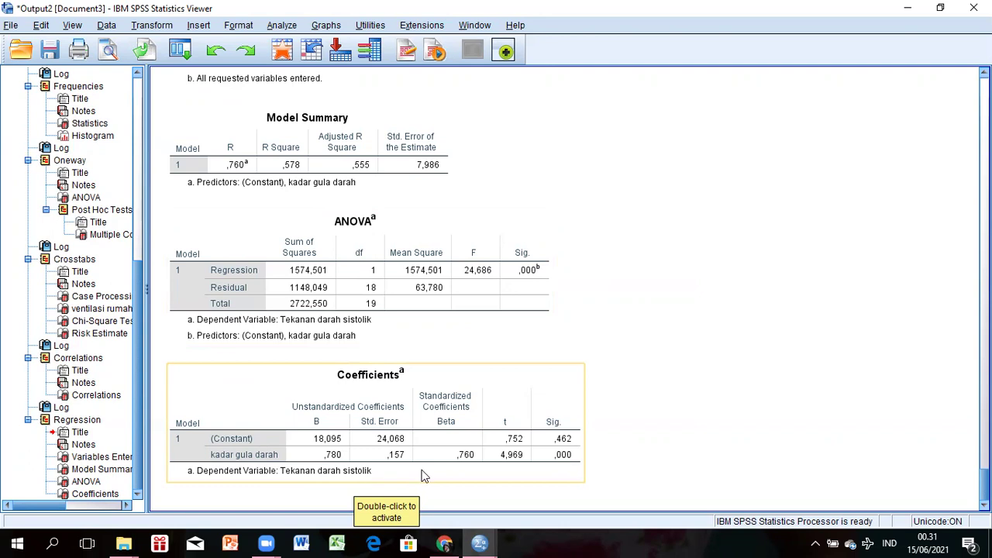
{"action": "left_click", "coordinate": [694, 487]}
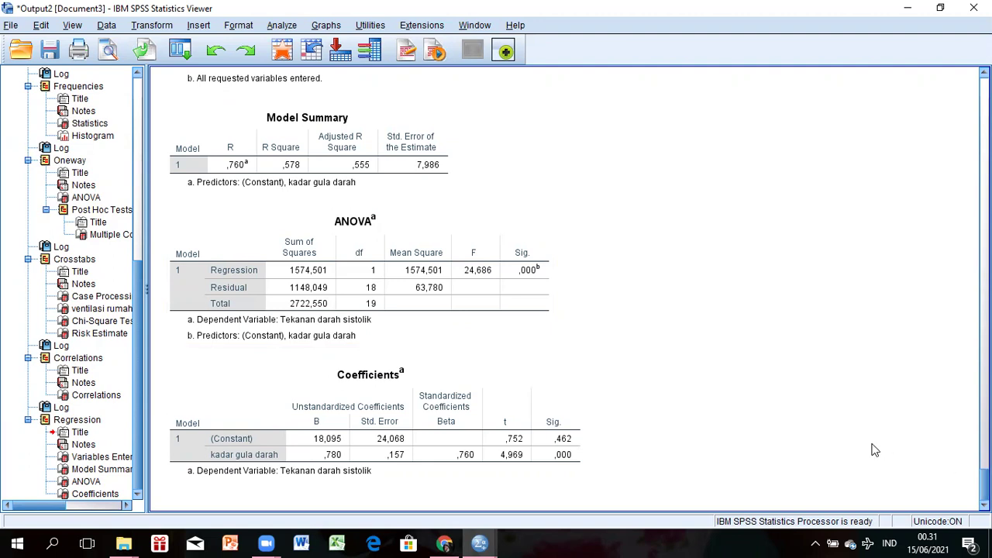
Review the regression's Coefficients table and the R and R Square values in its Model Summary
{"action": "left_click", "coordinate": [551, 437]}
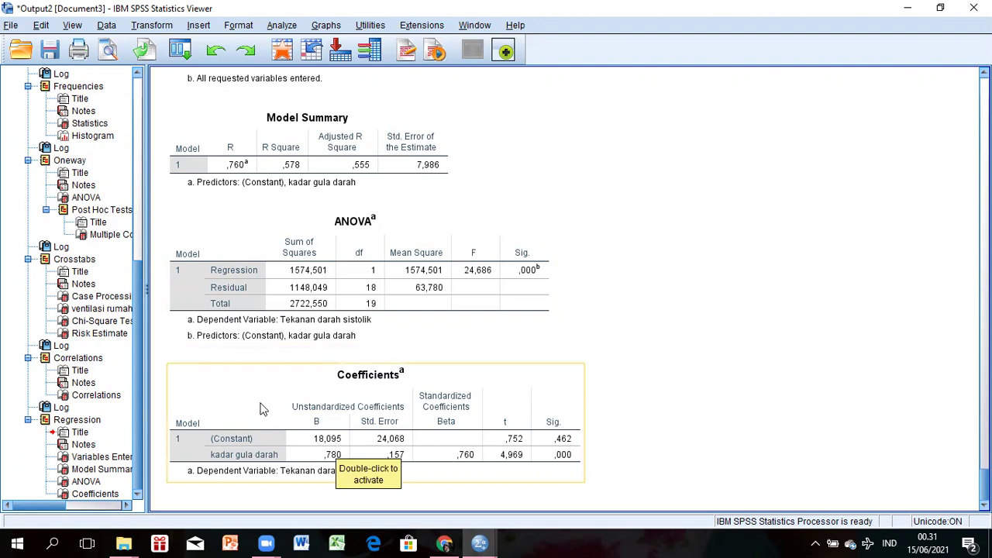
{"action": "left_click", "coordinate": [684, 419]}
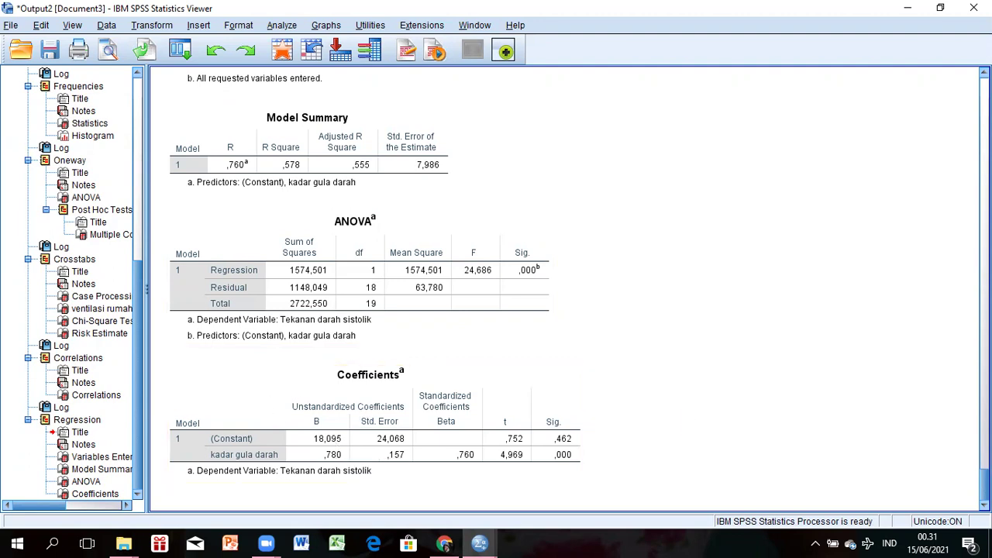
{"action": "scroll", "coordinate": [286, 290], "scroll_direction": "up", "scroll_amount": 3}
{"action": "left_click", "coordinate": [287, 291]}
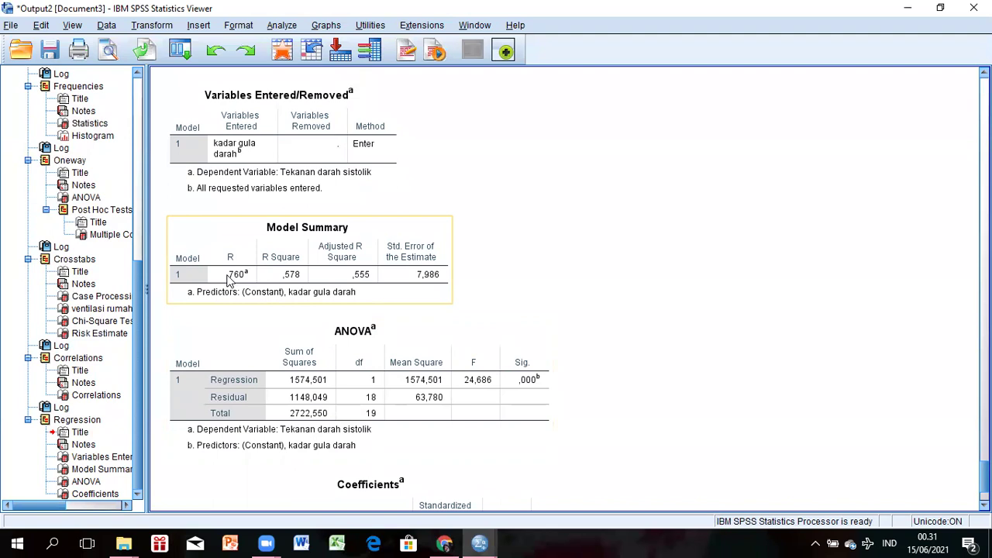
{"action": "left_click", "coordinate": [806, 470]}
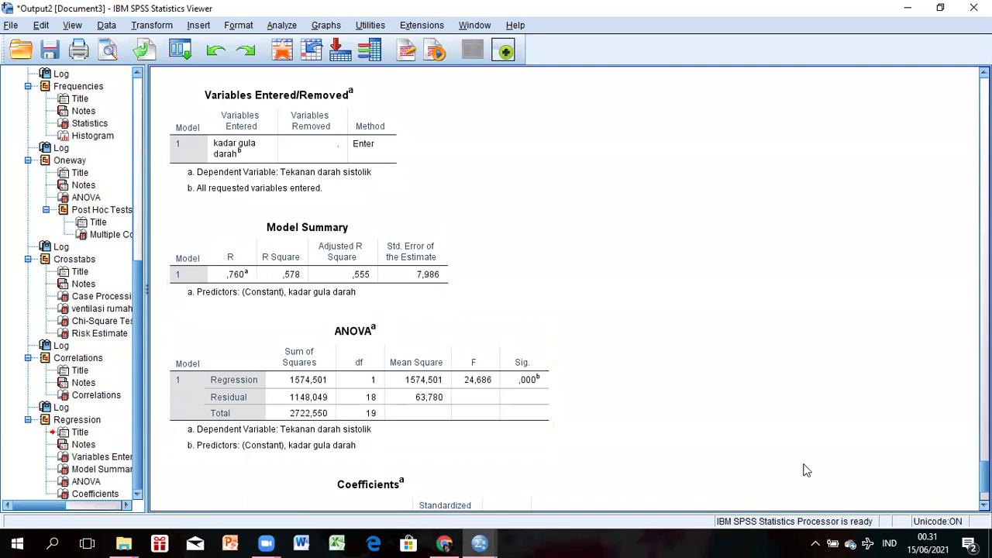
{"action": "scroll", "coordinate": [488, 222], "scroll_direction": "down", "scroll_amount": 3}
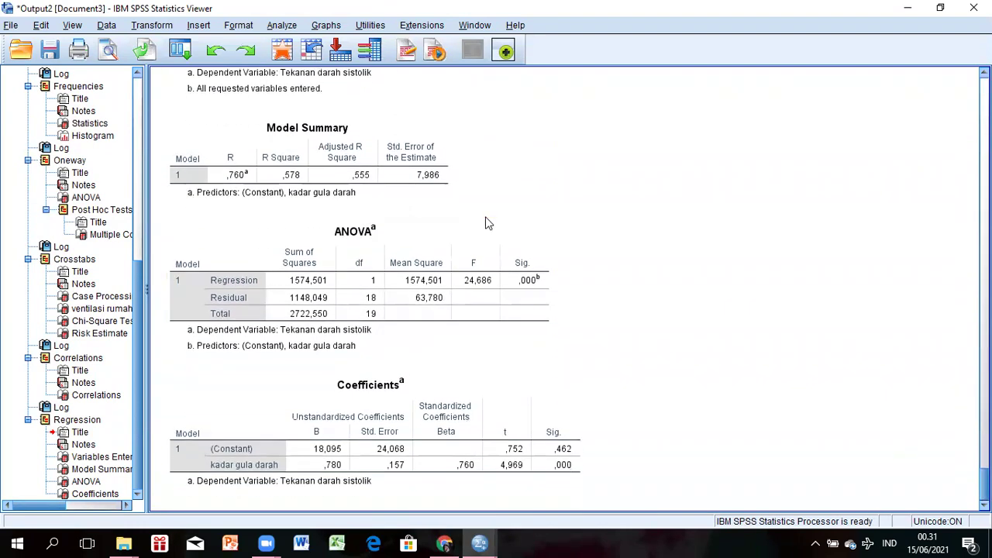
Return to the data and set up a Frequencies analysis with kadar gula darah replacing hasil produksi as the variable
{"action": "left_click", "coordinate": [284, 51]}
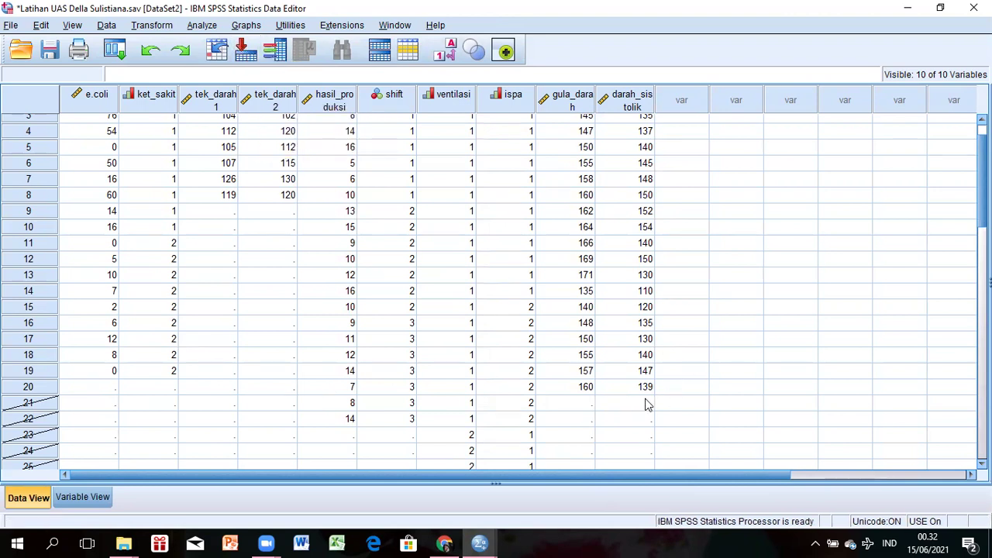
{"action": "left_click", "coordinate": [200, 24]}
{"action": "mouse_move", "coordinate": [242, 62]}
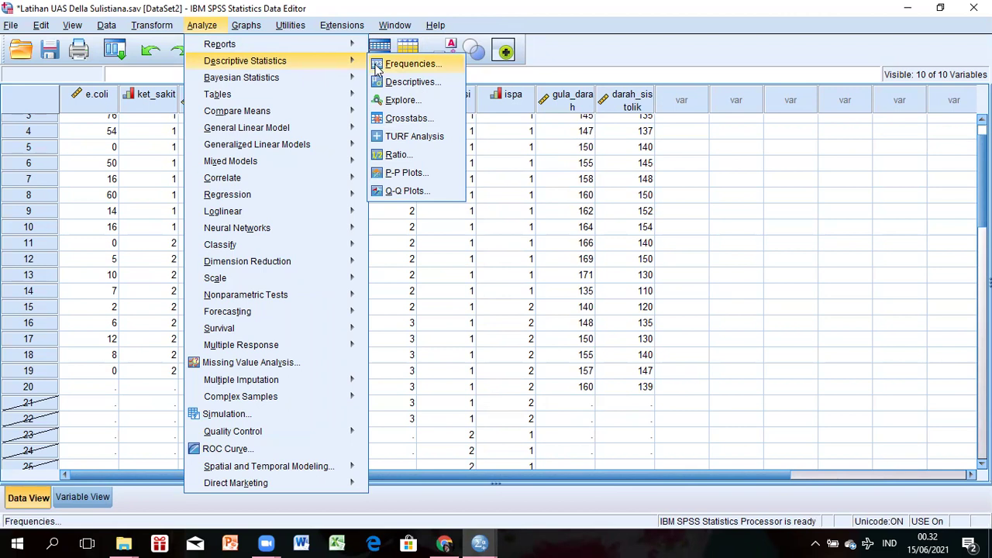
{"action": "left_click", "coordinate": [410, 64]}
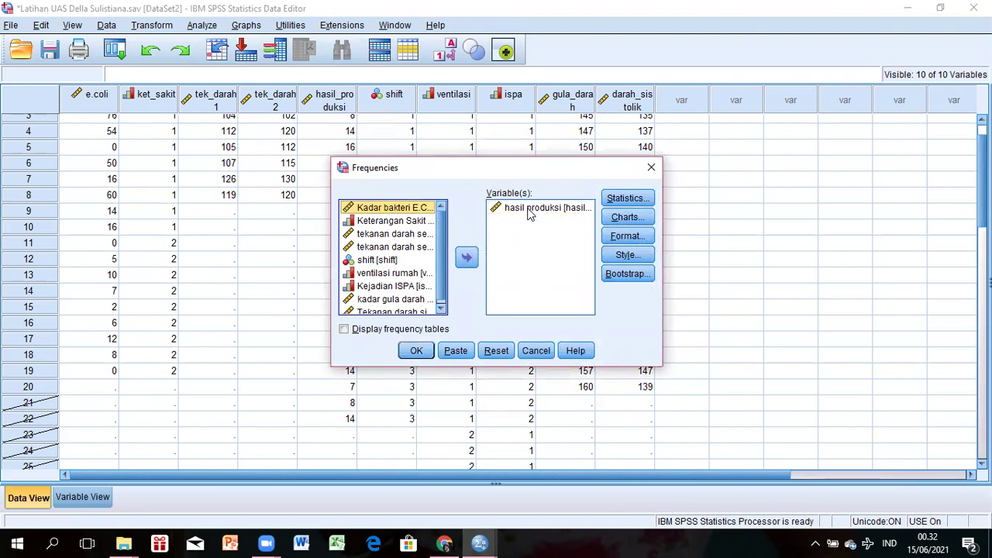
{"action": "left_click", "coordinate": [529, 211]}
{"action": "left_click", "coordinate": [467, 257]}
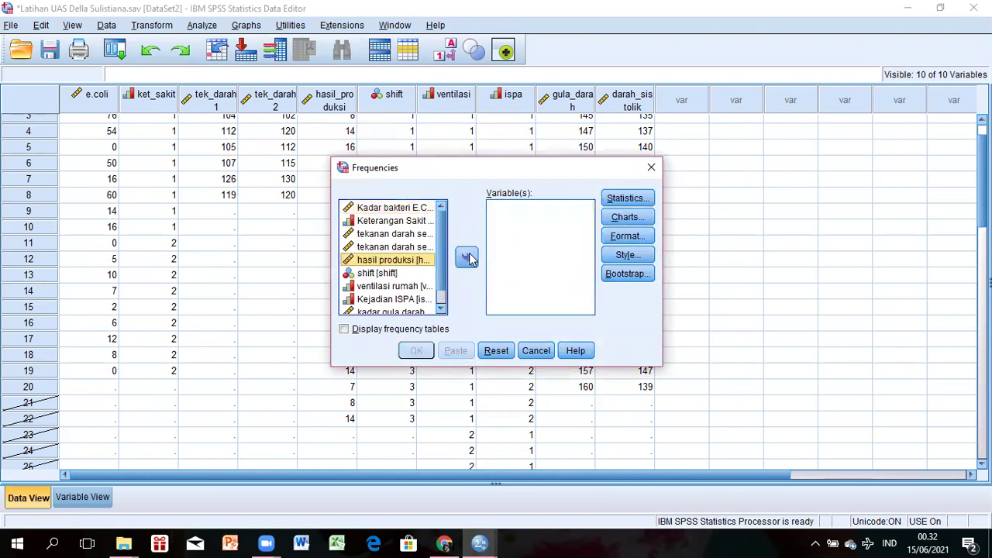
{"action": "left_click", "coordinate": [440, 309]}
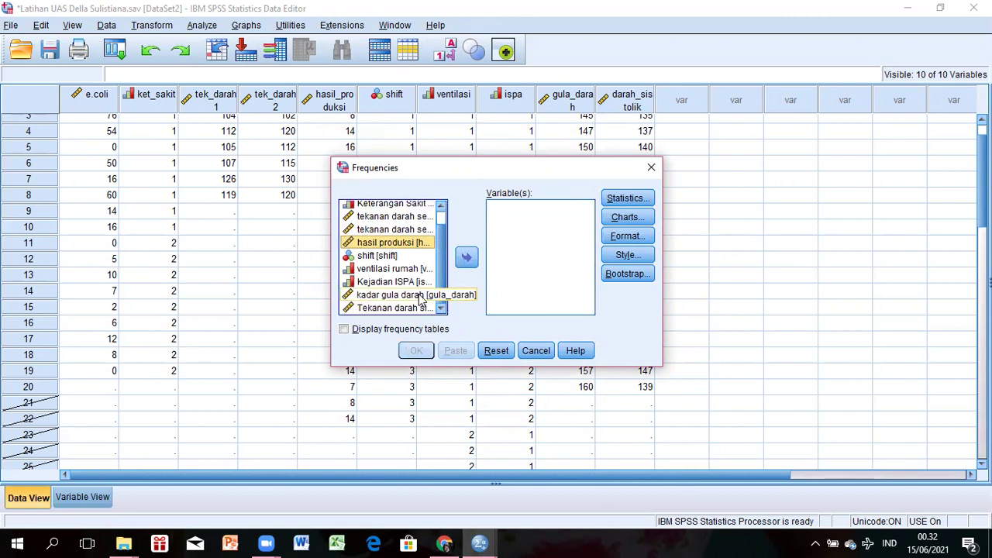
{"action": "left_click", "coordinate": [421, 297]}
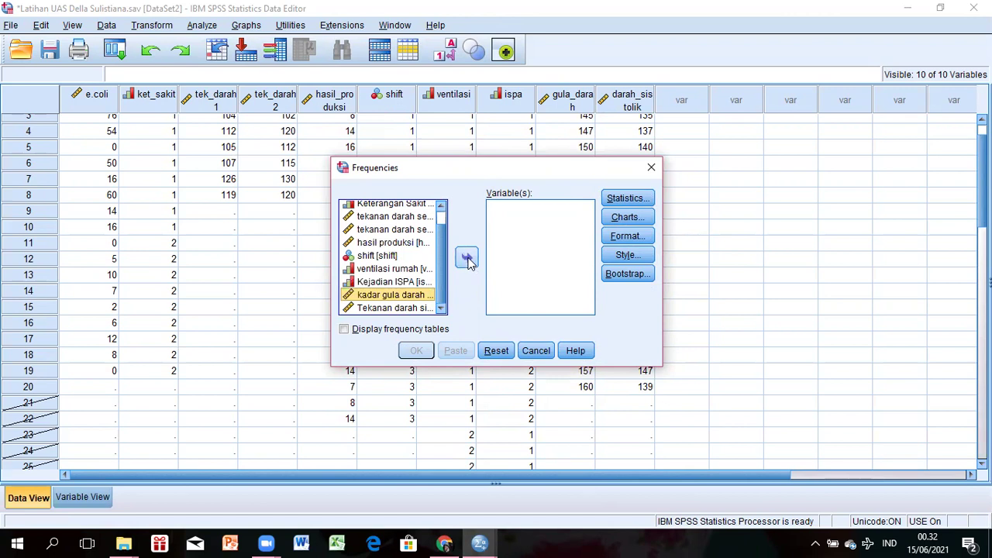
{"action": "left_click", "coordinate": [470, 261]}
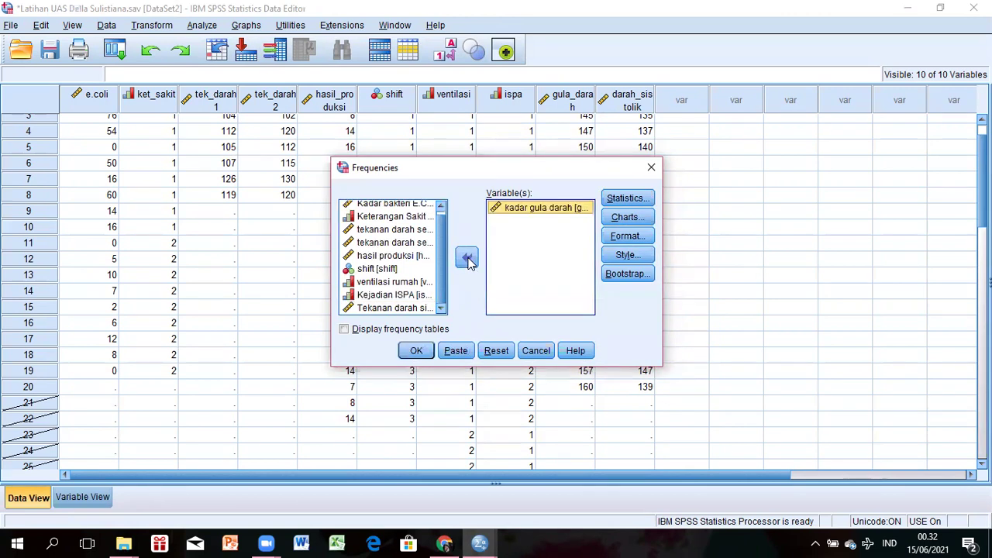
Add standard deviation, minimum and maximum to the Frequencies statistics and exclude skewness, keeping mean and median
{"action": "left_click", "coordinate": [624, 199]}
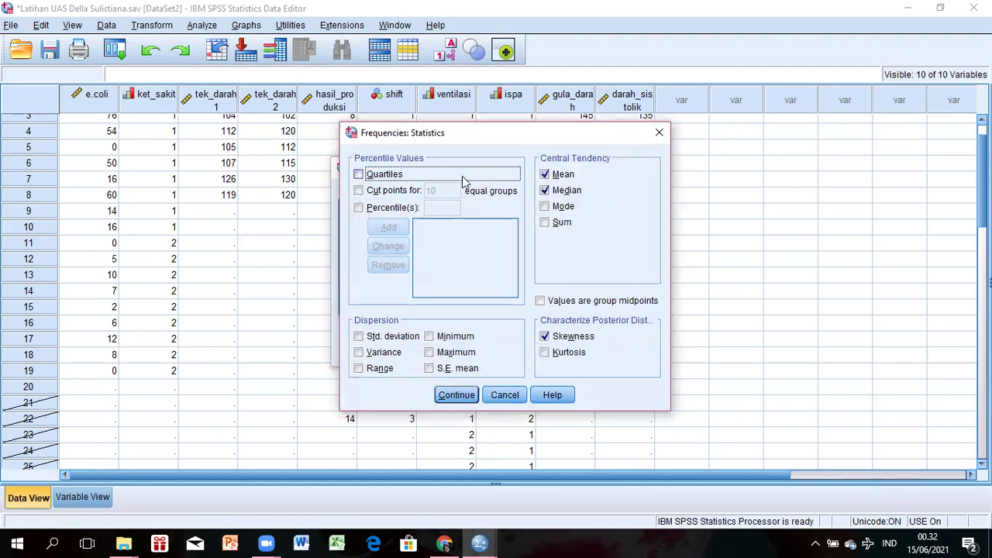
{"action": "left_click", "coordinate": [368, 338]}
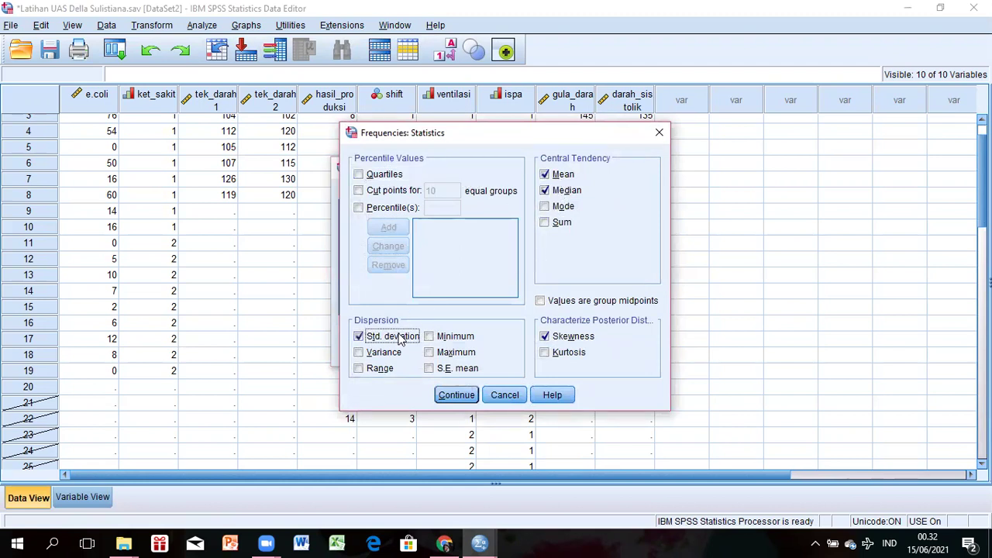
{"action": "left_click", "coordinate": [442, 338]}
{"action": "left_click", "coordinate": [445, 355]}
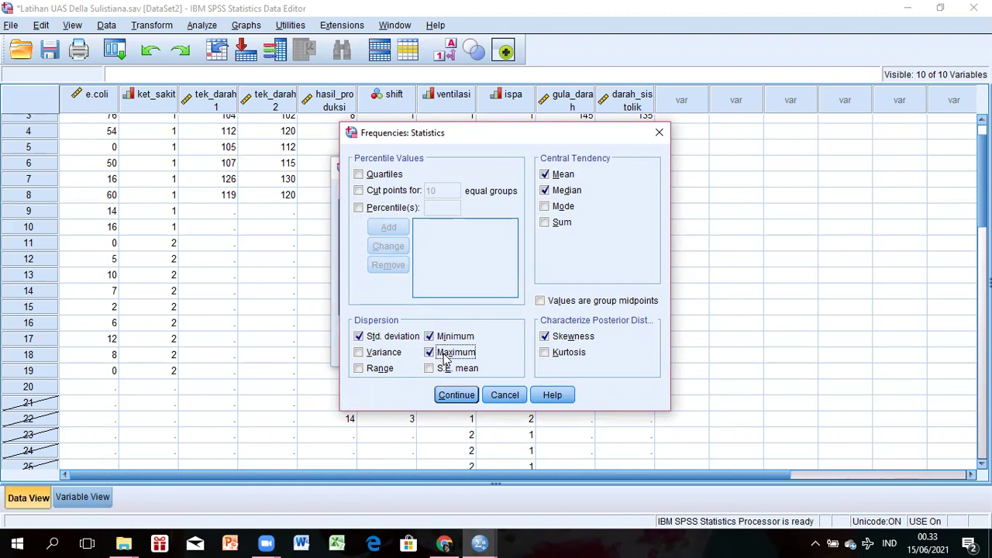
{"action": "left_click", "coordinate": [545, 338]}
{"action": "left_click", "coordinate": [457, 394]}
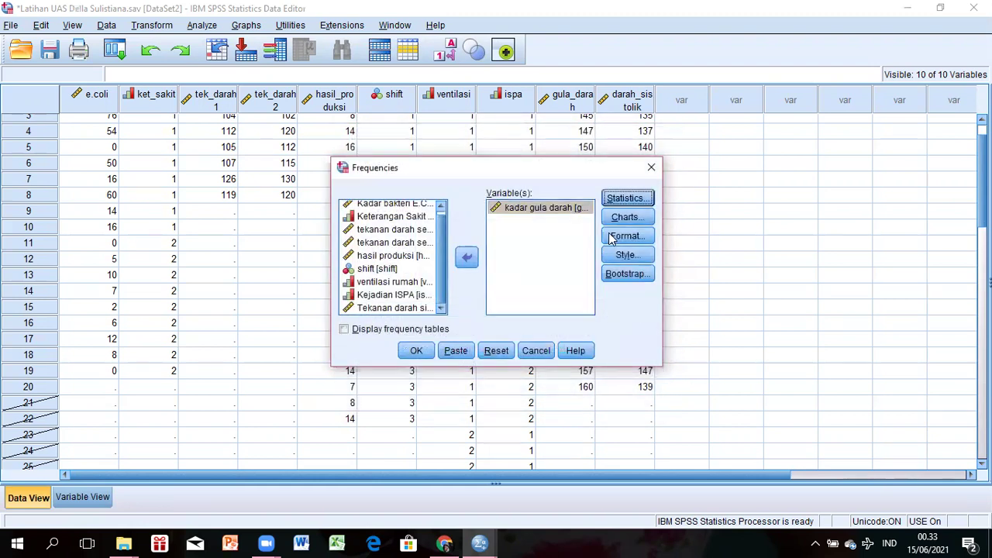
Keep the histogram with normal curve, run the Frequencies analysis and examine the kadar gula darah statistics
{"action": "left_click", "coordinate": [623, 218]}
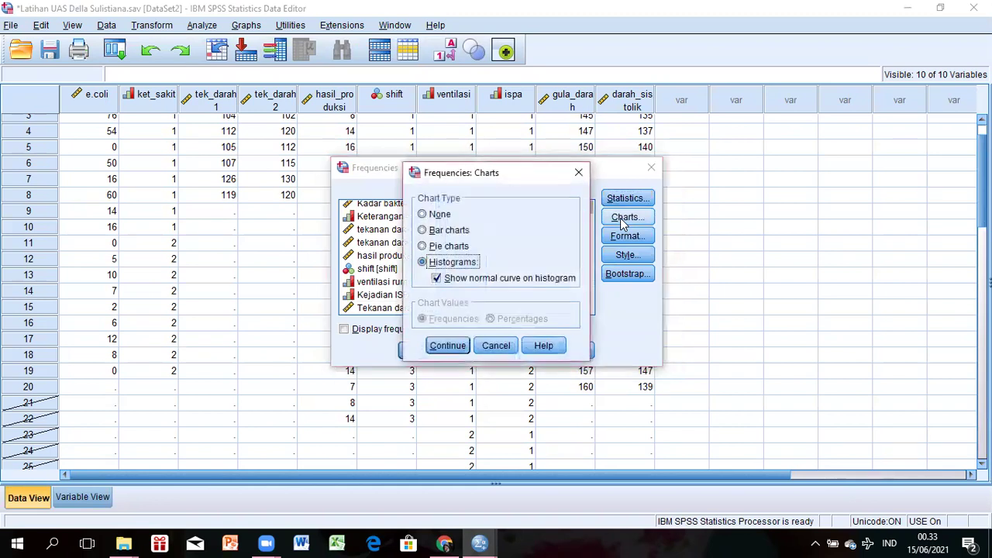
{"action": "left_click", "coordinate": [445, 349]}
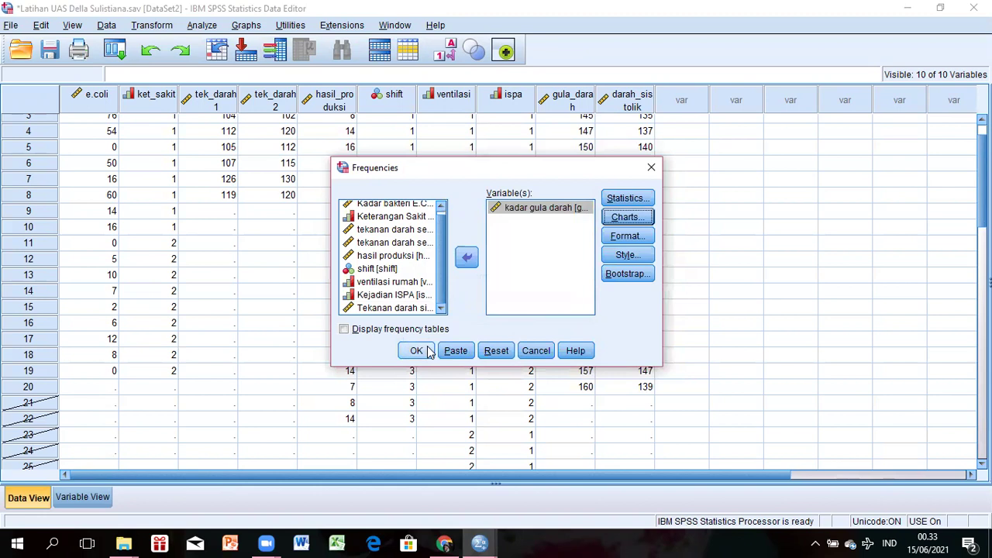
{"action": "left_click", "coordinate": [427, 351]}
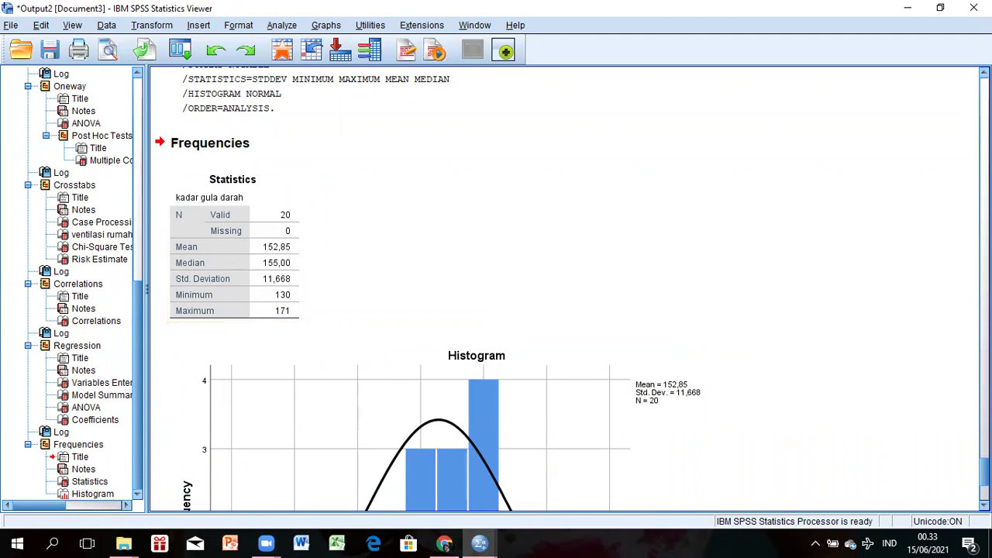
{"action": "scroll", "coordinate": [437, 345], "scroll_direction": "down", "scroll_amount": 2}
{"action": "scroll", "coordinate": [437, 345], "scroll_direction": "up", "scroll_amount": 3}
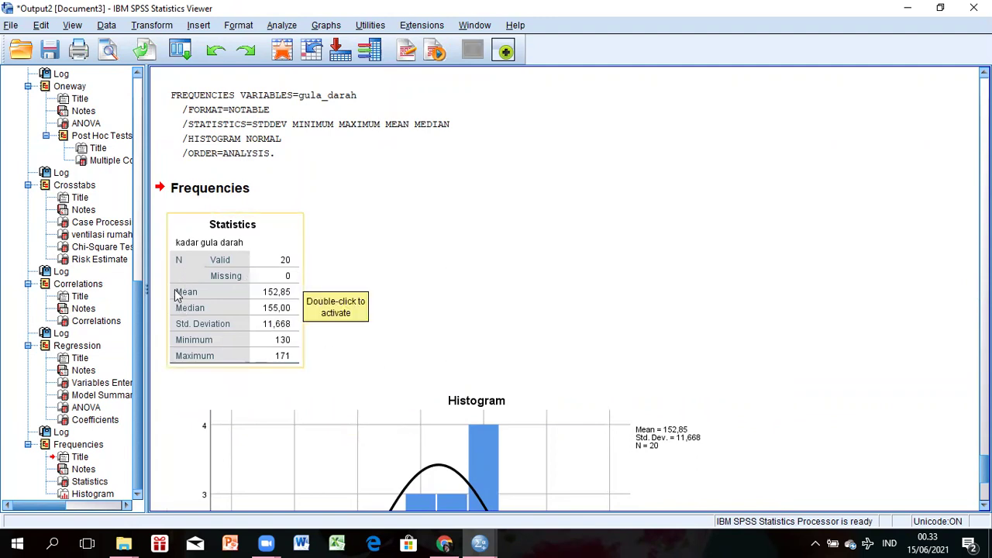
Return to the data and start a recode into different variables with kadar gula darah as the input variable
{"action": "left_click", "coordinate": [283, 51]}
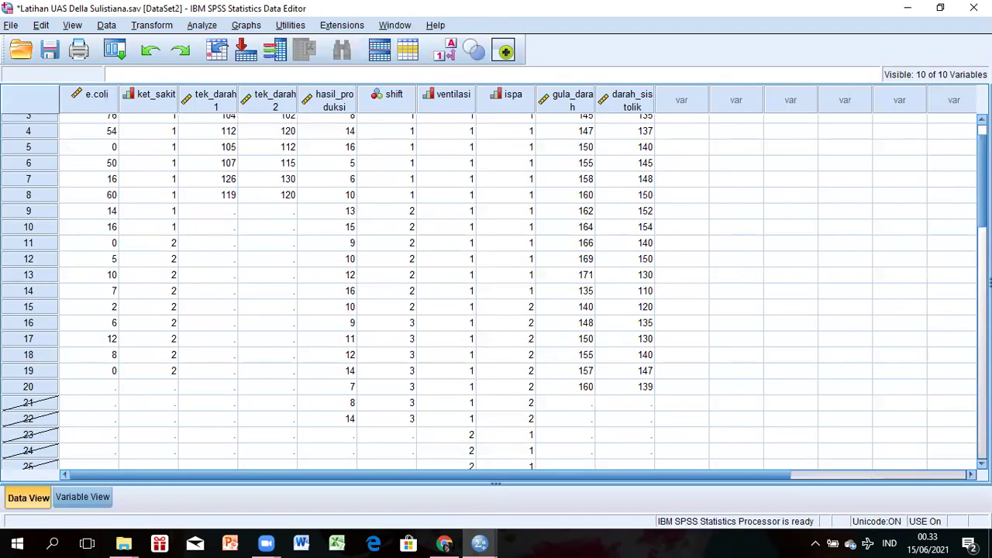
{"action": "scroll", "coordinate": [496, 295], "scroll_direction": "down", "scroll_amount": 7}
{"action": "scroll", "coordinate": [496, 295], "scroll_direction": "up", "scroll_amount": 8}
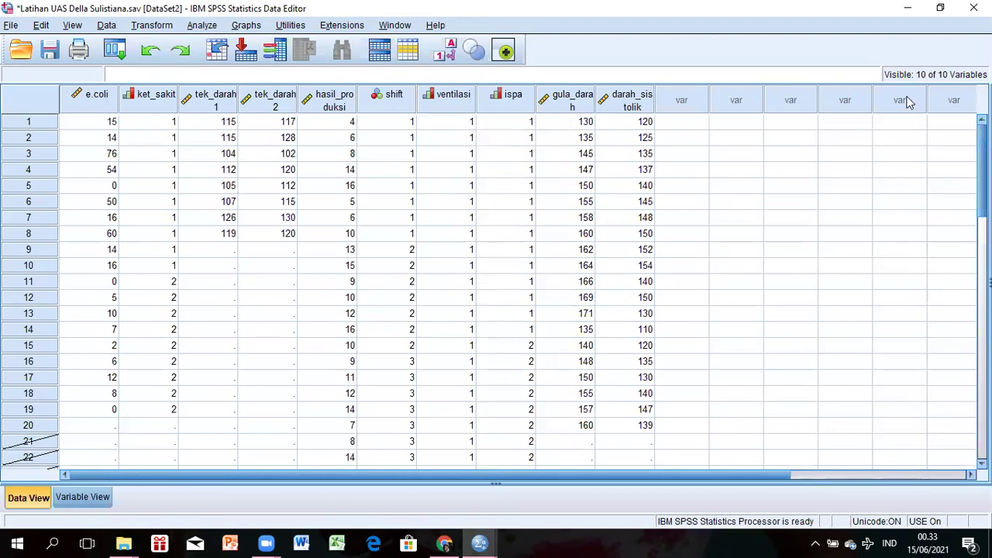
{"action": "left_click", "coordinate": [152, 28]}
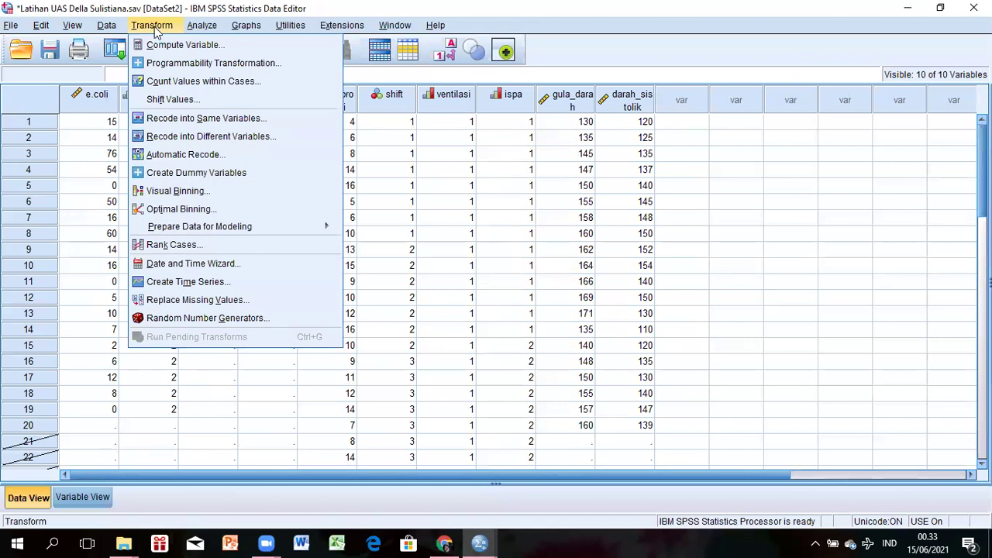
{"action": "left_click", "coordinate": [200, 138]}
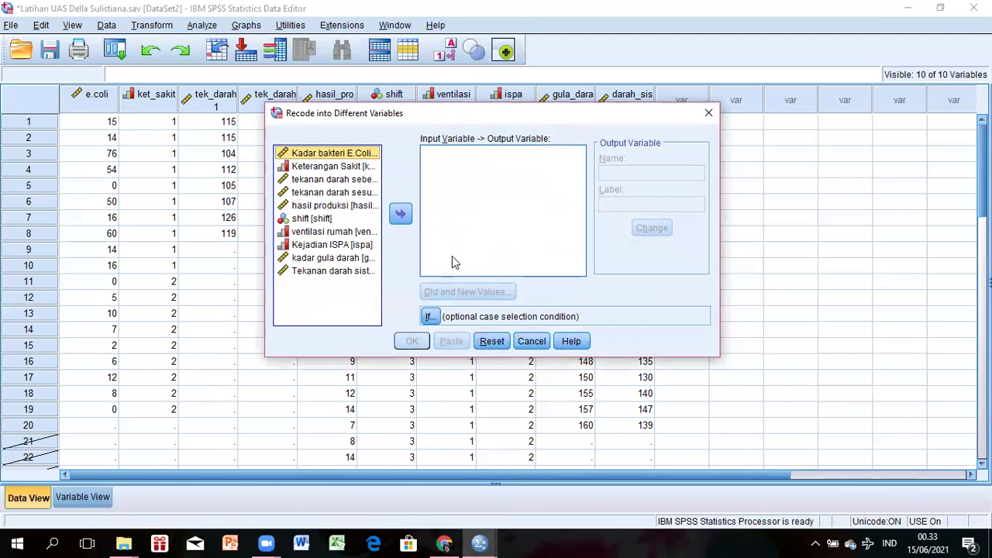
{"action": "left_click", "coordinate": [345, 257]}
{"action": "left_click", "coordinate": [400, 214]}
Name the recode's output variable guladarah1, label it "kategori kadar gula darah" and assign it to gula_darah
{"action": "left_click", "coordinate": [633, 171]}
{"action": "type", "text": "gu"}
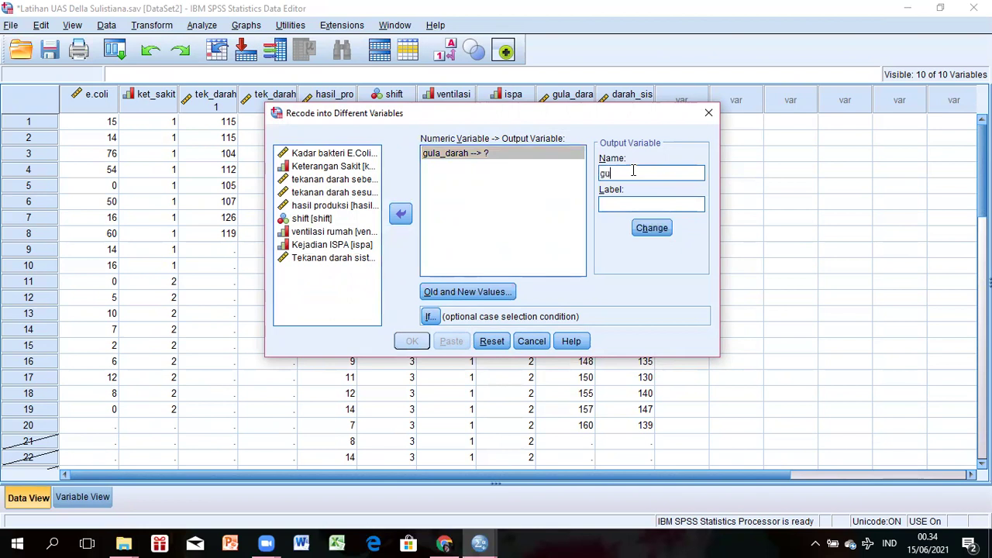
{"action": "type", "text": "ladarah1"}
{"action": "left_click", "coordinate": [629, 203]}
{"action": "type", "text": "kategori gul"}
{"action": "key", "text": "BackSpace"}
{"action": "key", "text": "BackSpace"}
{"action": "key", "text": "BackSpace"}
{"action": "type", "text": "kadar g"}
{"action": "type", "text": "a dar"}
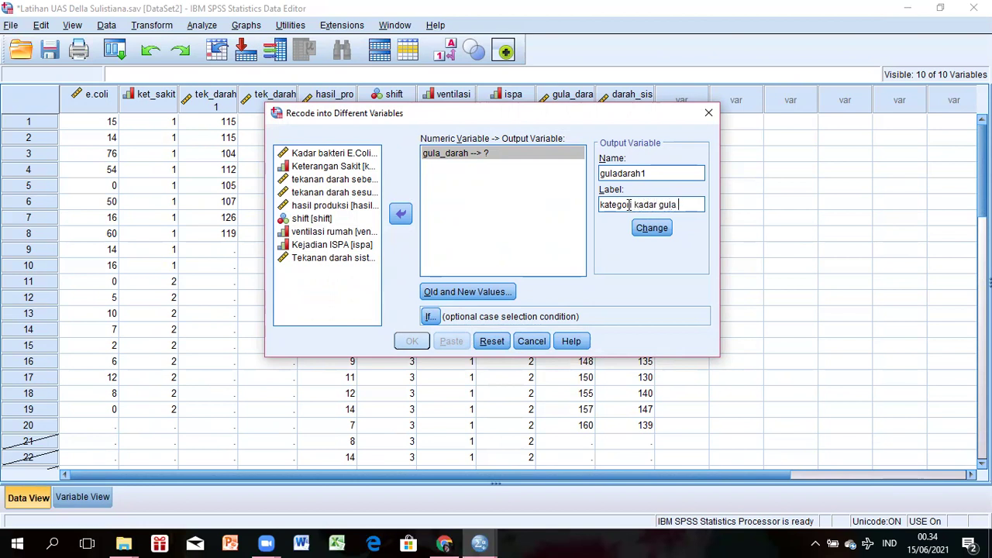
{"action": "type", "text": "ah"}
{"action": "left_click", "coordinate": [649, 229]}
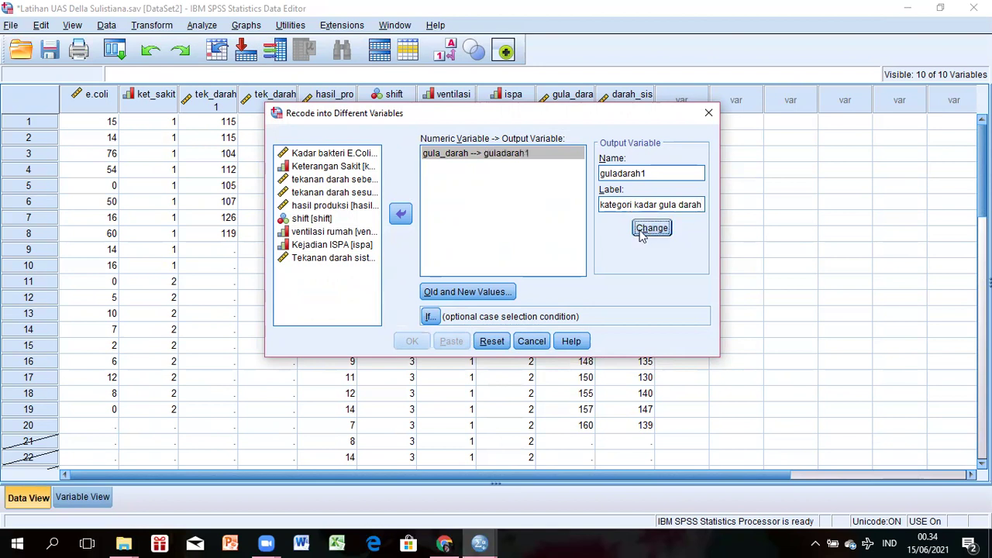
Define the first recode rule for gula_darah, mapping the lowest value through 153 to the new value 1
{"action": "left_click", "coordinate": [484, 294]}
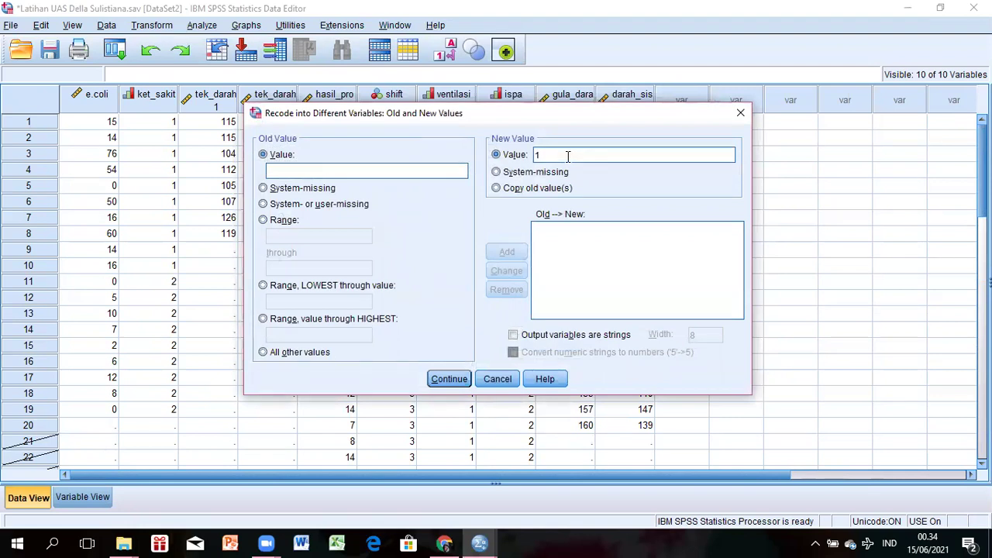
{"action": "left_click", "coordinate": [294, 286]}
{"action": "left_click", "coordinate": [303, 299]}
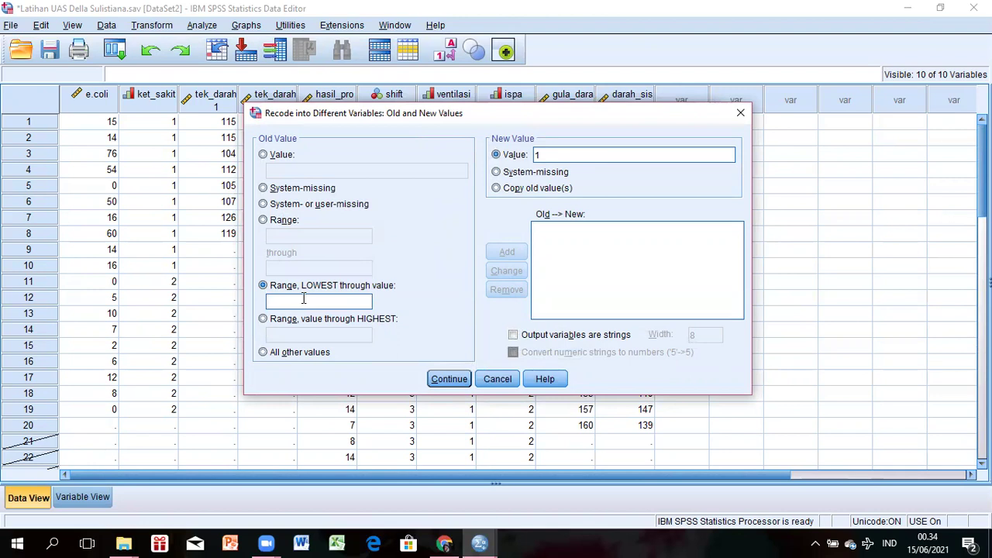
{"action": "type", "text": "15"}
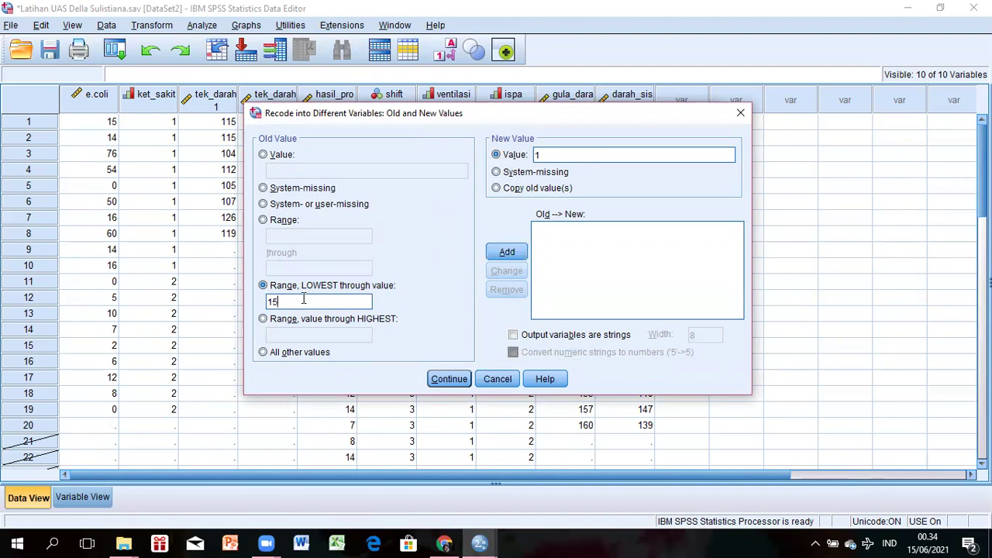
{"action": "type", "text": "3"}
{"action": "left_click", "coordinate": [507, 251]}
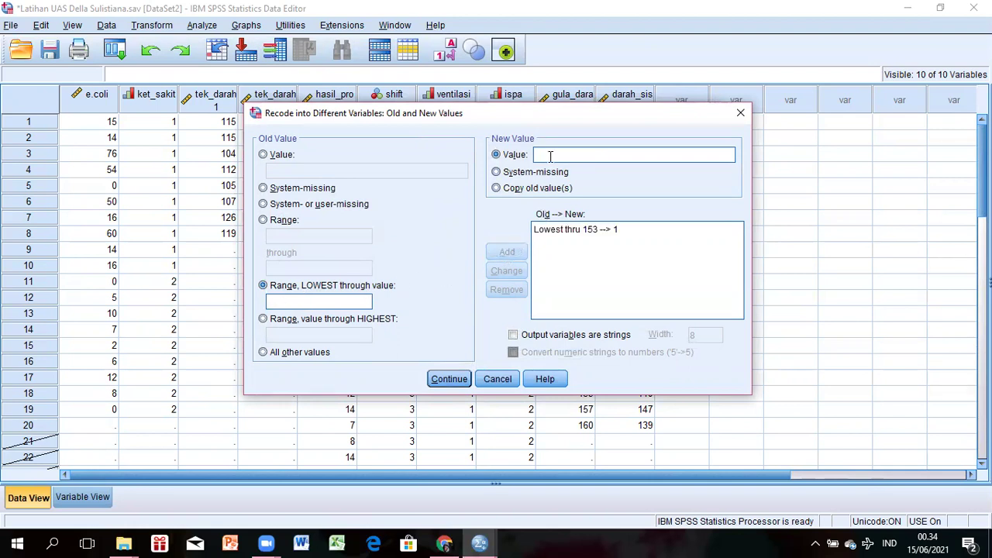
Add a second recode rule that maps 154 through the highest value to the new value 2
{"action": "left_click", "coordinate": [308, 321]}
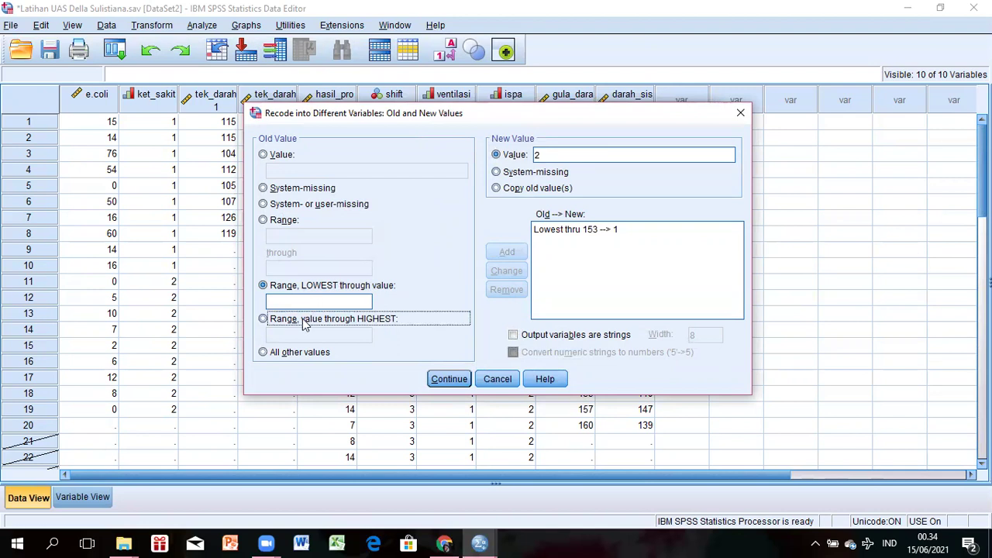
{"action": "left_click", "coordinate": [314, 335]}
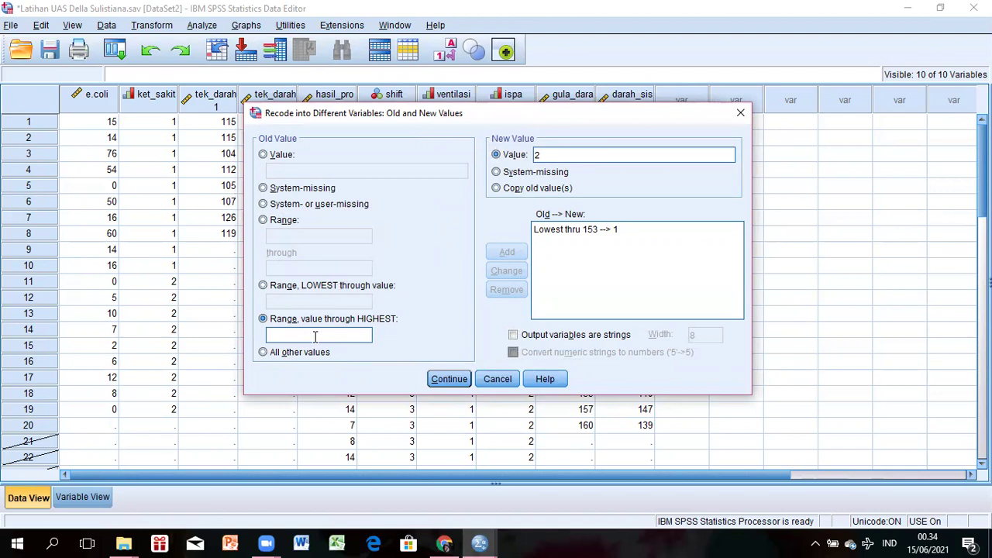
{"action": "type", "text": "154"}
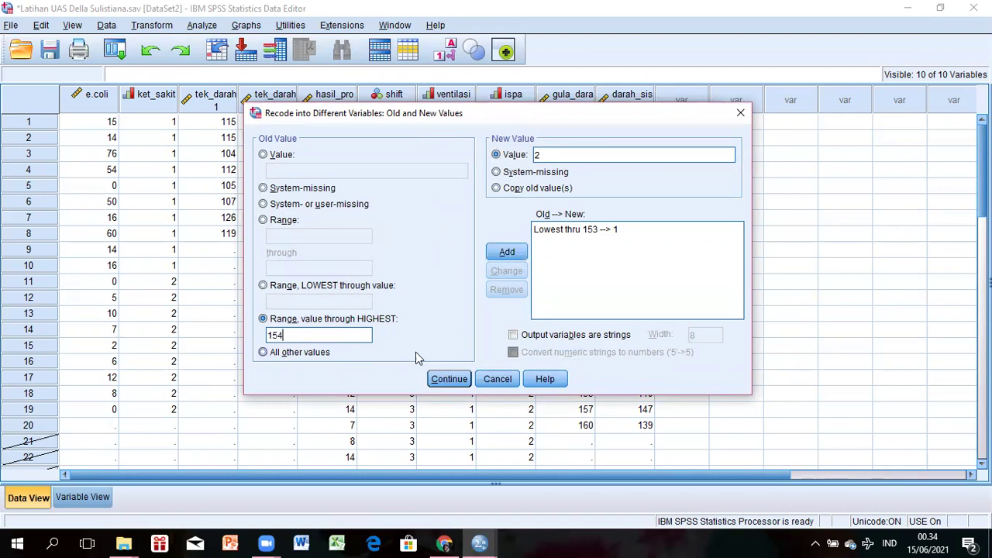
{"action": "left_click", "coordinate": [505, 254]}
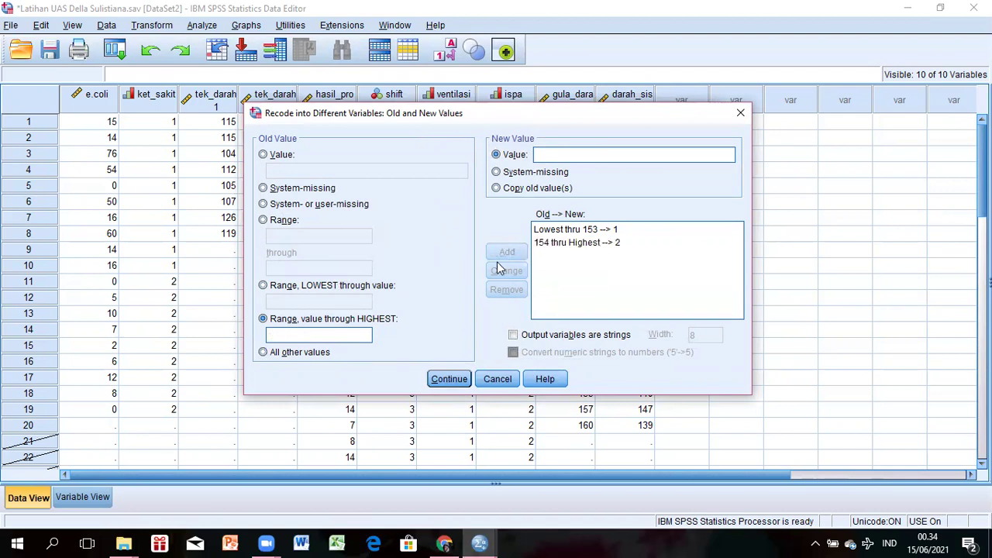
Accept the old and new value rules, run the recode into guladarah1 and return to the data
{"action": "left_click", "coordinate": [444, 378]}
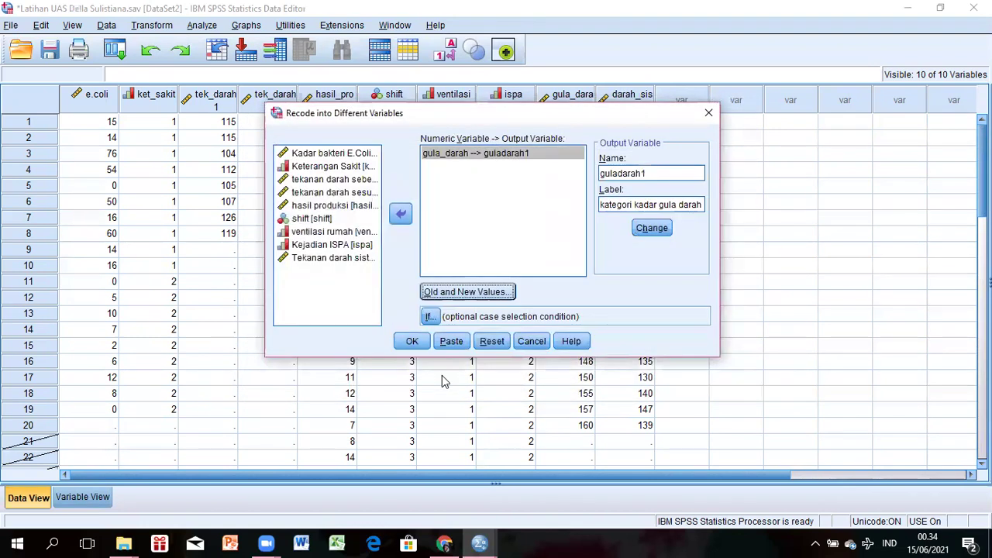
{"action": "left_click", "coordinate": [411, 341]}
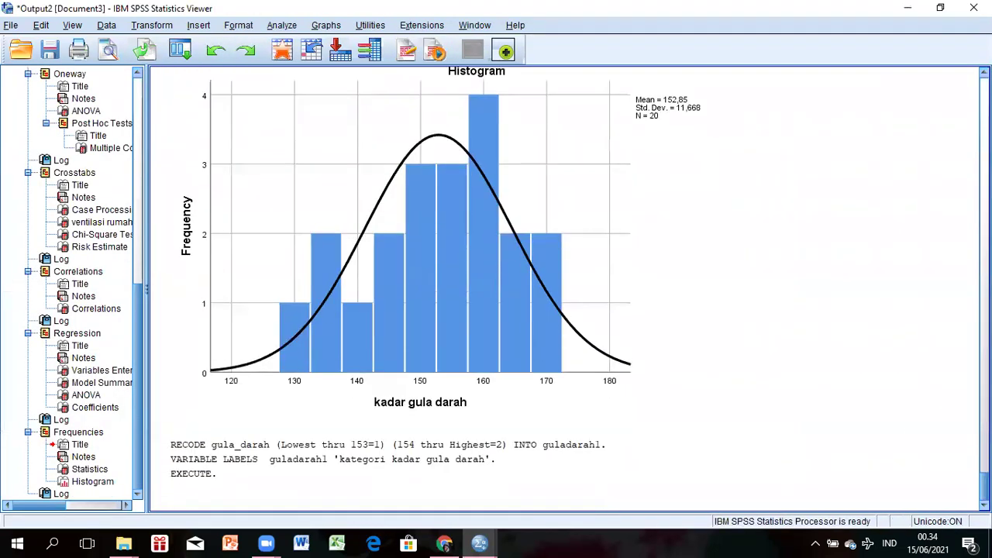
{"action": "left_click", "coordinate": [281, 53]}
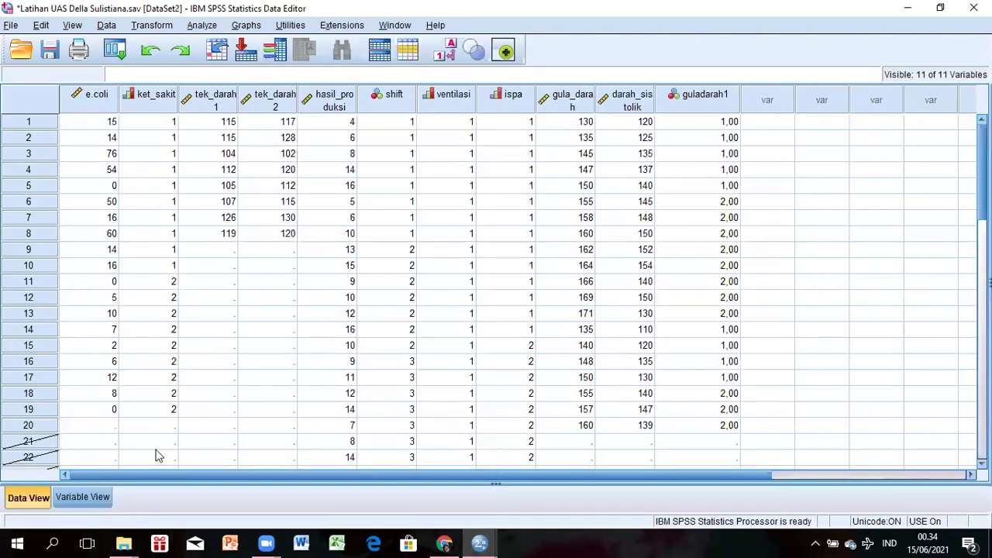
Set the decimals of the guladarah1 variable to 0 in its variable definition
{"action": "left_click", "coordinate": [81, 498]}
{"action": "left_click", "coordinate": [273, 255]}
{"action": "left_click", "coordinate": [277, 253]}
{"action": "left_click", "coordinate": [276, 253]}
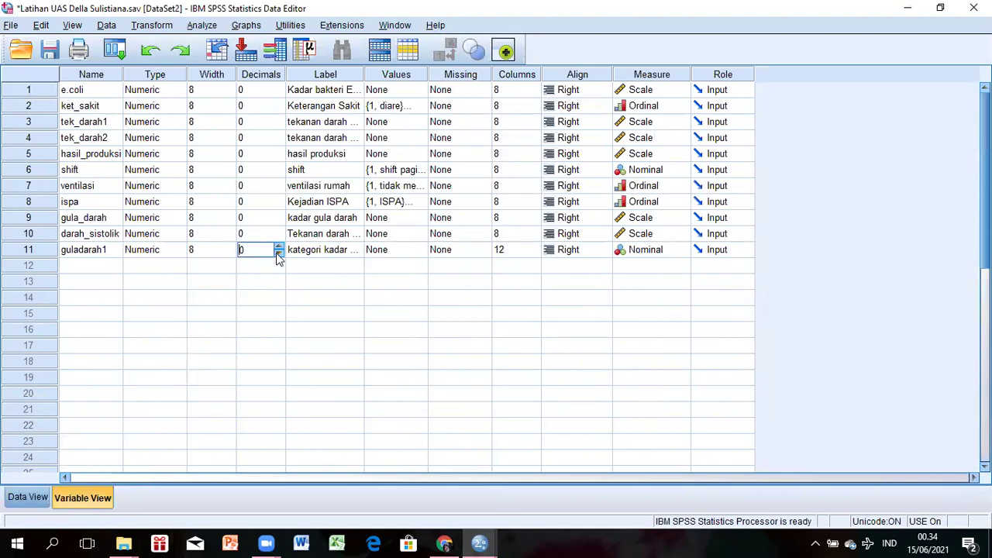
Add a value label for guladarah1 that names value 1 "<= nilai rata-rata"
{"action": "left_click", "coordinate": [413, 252]}
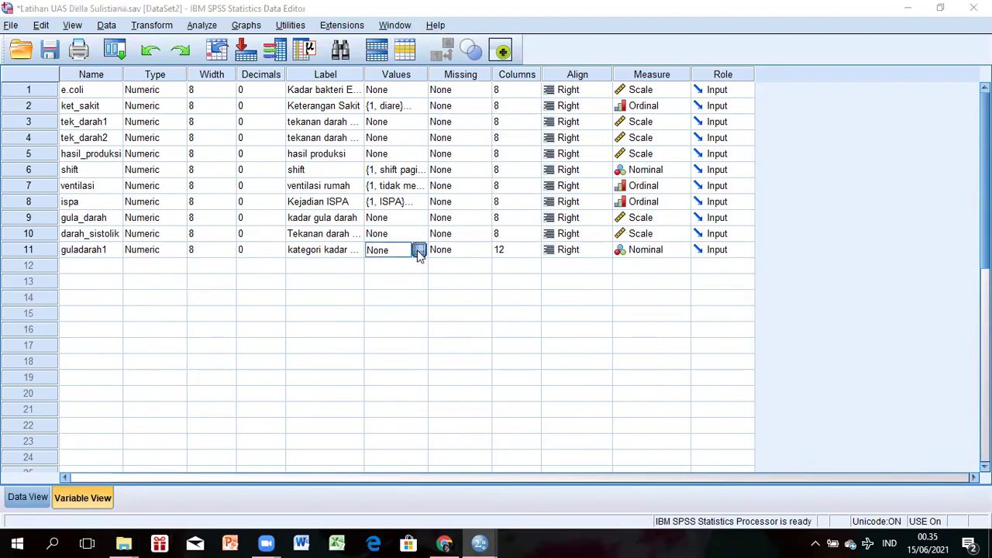
{"action": "left_click", "coordinate": [419, 251]}
{"action": "type", "text": "1"}
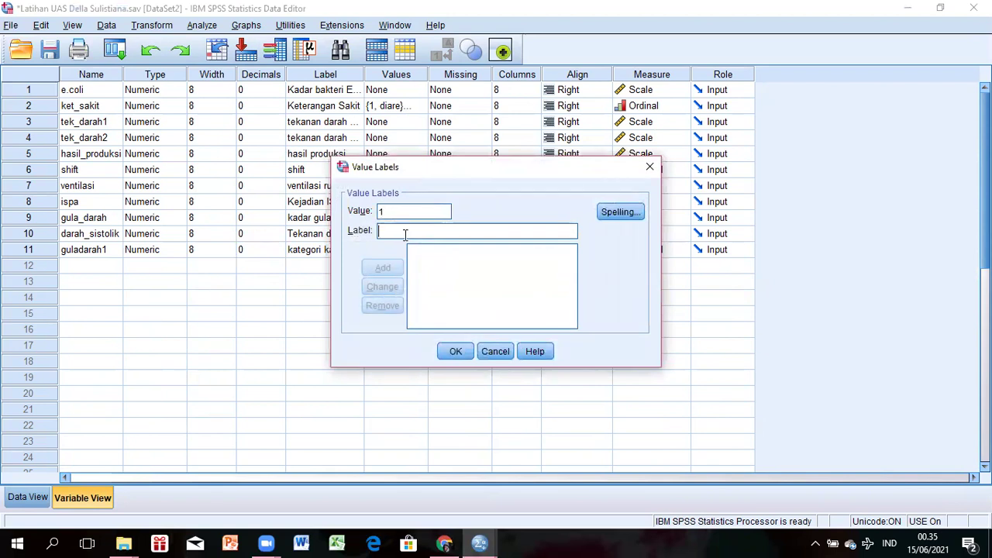
{"action": "key", "text": "BackSpace"}
{"action": "type", "text": "<= ni"}
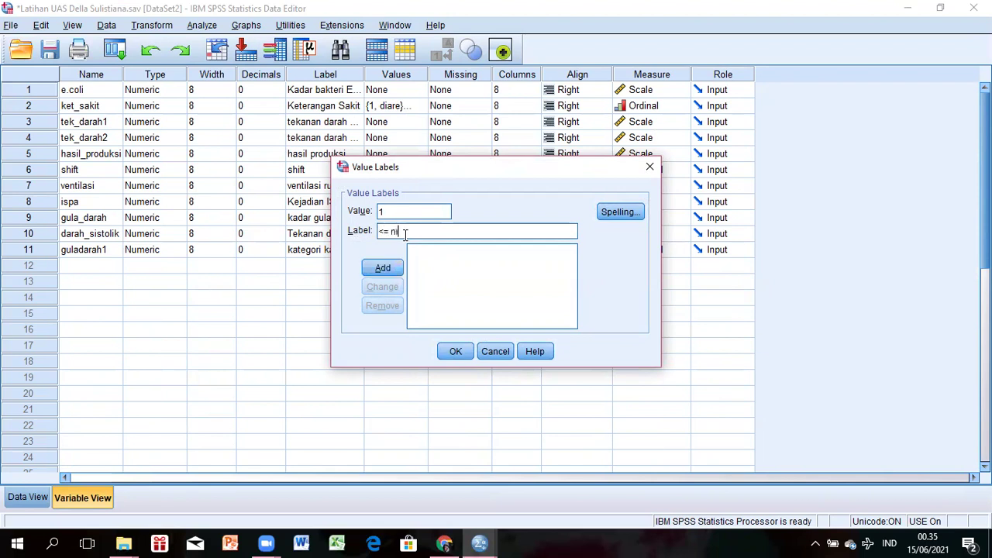
{"action": "type", "text": "lai rata-rata"}
{"action": "left_click", "coordinate": [391, 269]}
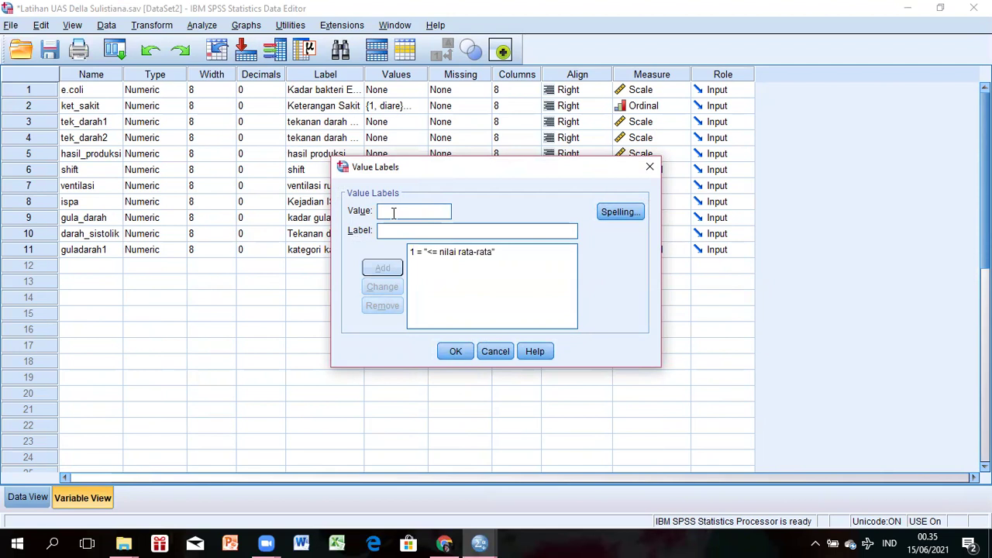
Add a second value label naming value 2 "> nilai rata-rata" and apply the labels to guladarah1
{"action": "left_click", "coordinate": [393, 213]}
{"action": "type", "text": "2"}
{"action": "type", "text": ">"}
{"action": "type", "text": " nila"}
{"action": "type", "text": "i rata-rata"}
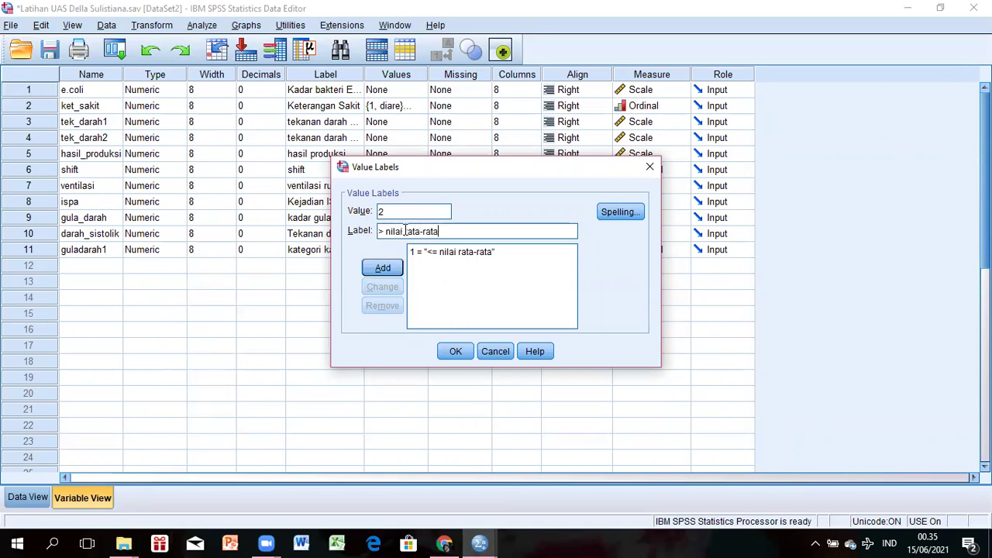
{"action": "left_click", "coordinate": [387, 269]}
{"action": "left_click", "coordinate": [456, 351]}
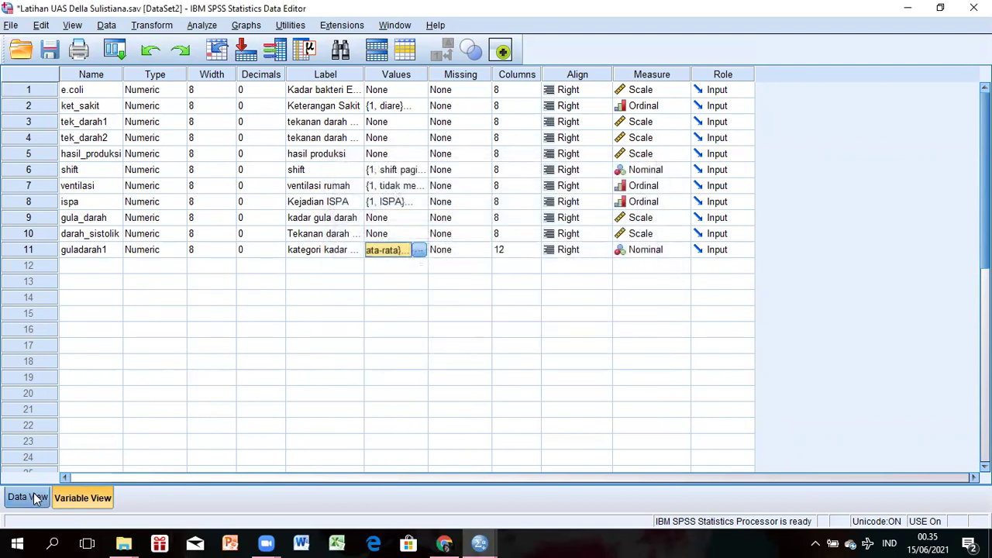
Return to the data rows to check guladarah1, switching the display of value labels on and off again
{"action": "left_click", "coordinate": [28, 498]}
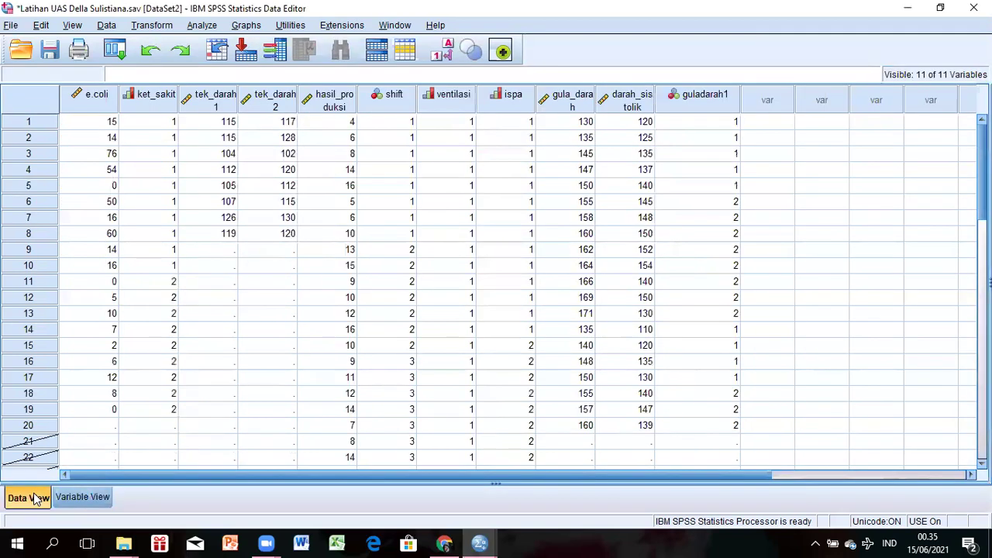
{"action": "left_click", "coordinate": [436, 58]}
{"action": "left_click", "coordinate": [437, 57]}
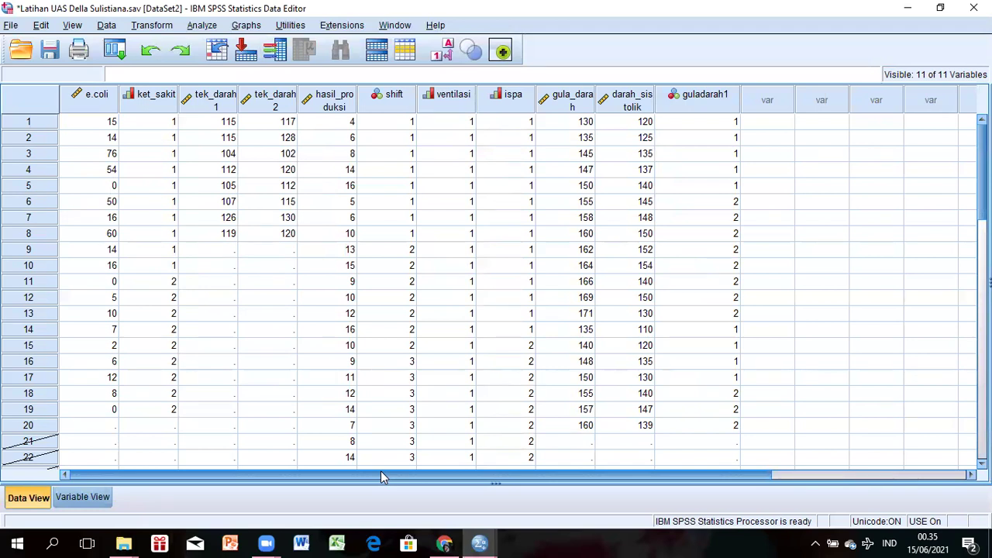
{"action": "mouse_move", "coordinate": [480, 545]}
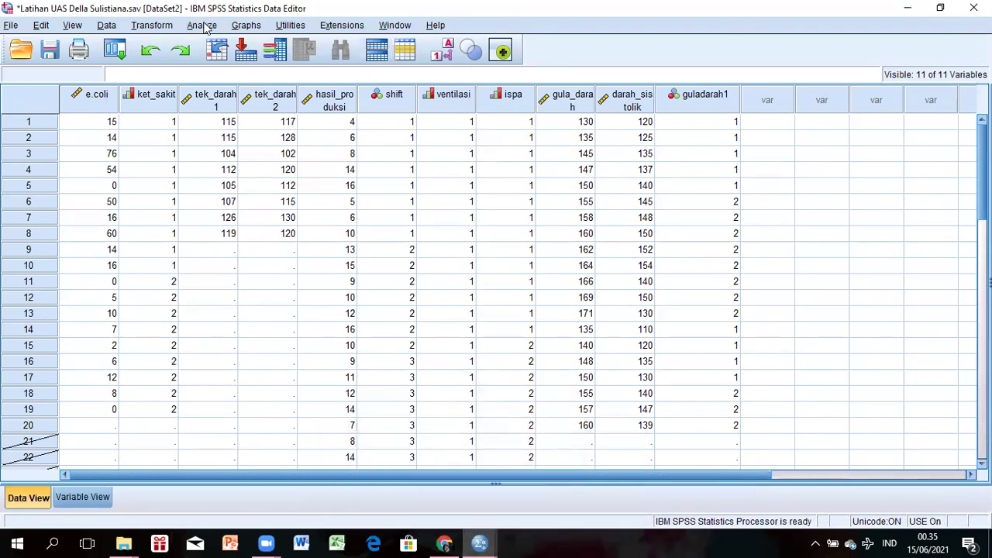
Start a Frequencies analysis and replace kadar gula darah with kategori kadar gula darah as the analysed variable
{"action": "left_click", "coordinate": [203, 26]}
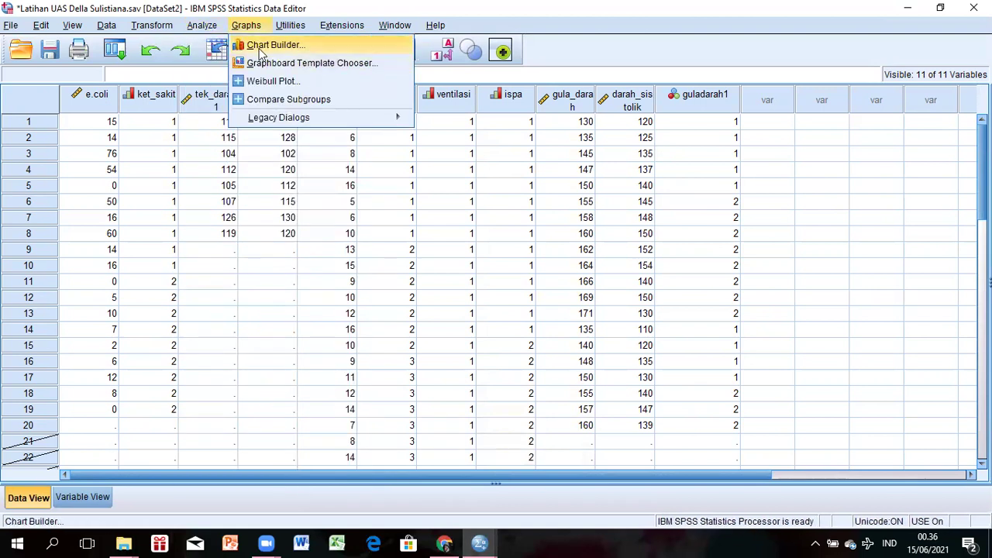
{"action": "mouse_move", "coordinate": [353, 60]}
{"action": "left_click", "coordinate": [411, 64]}
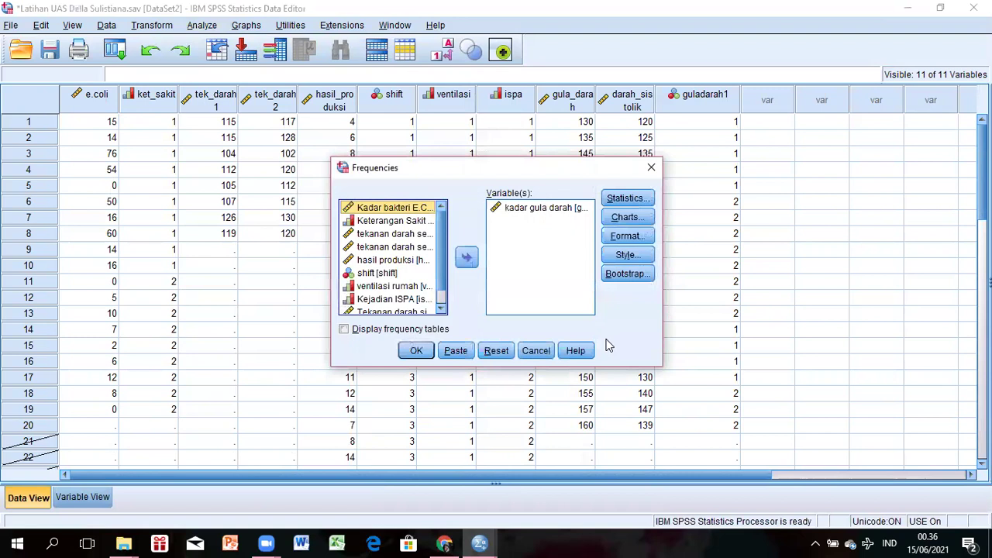
{"action": "left_click", "coordinate": [512, 209]}
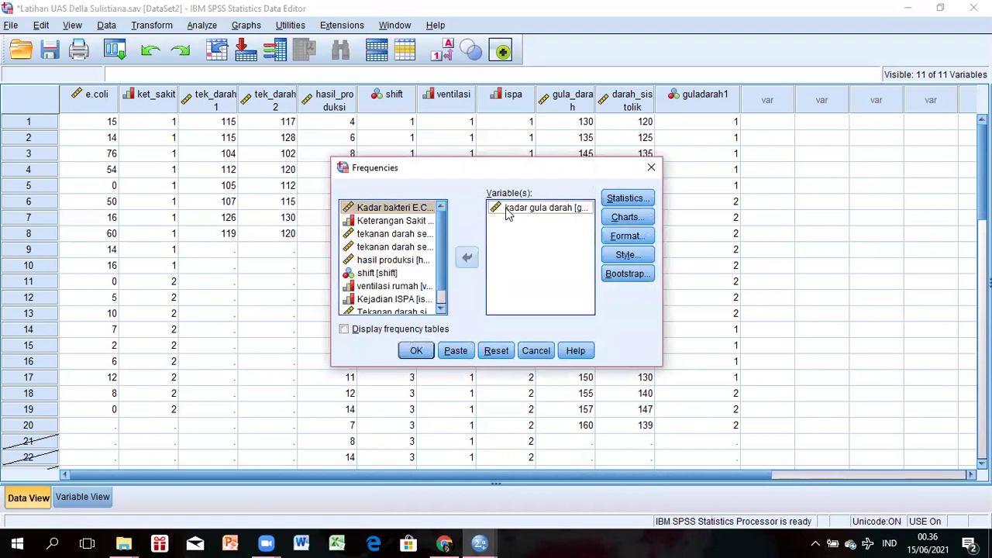
{"action": "left_click", "coordinate": [466, 257]}
{"action": "left_click", "coordinate": [440, 284]}
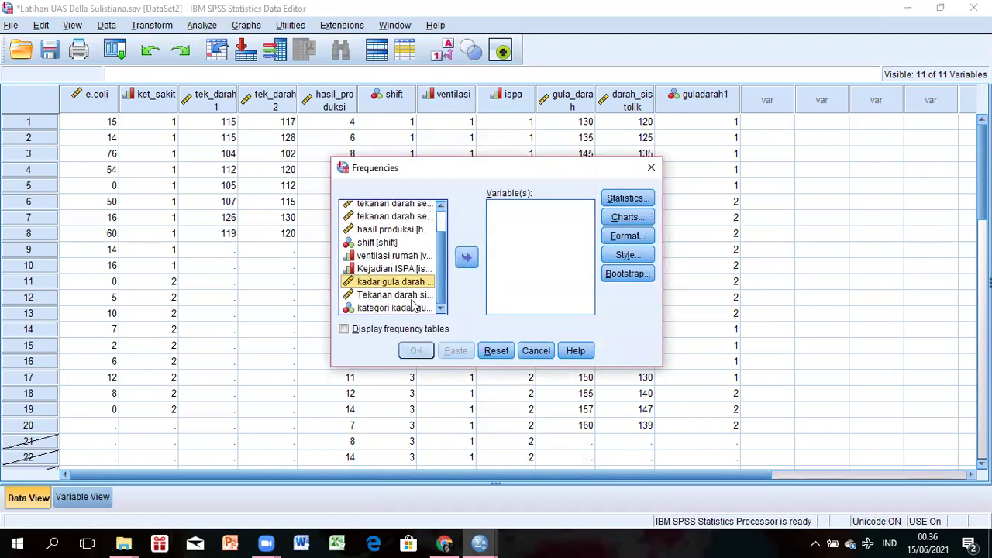
{"action": "left_click", "coordinate": [414, 308]}
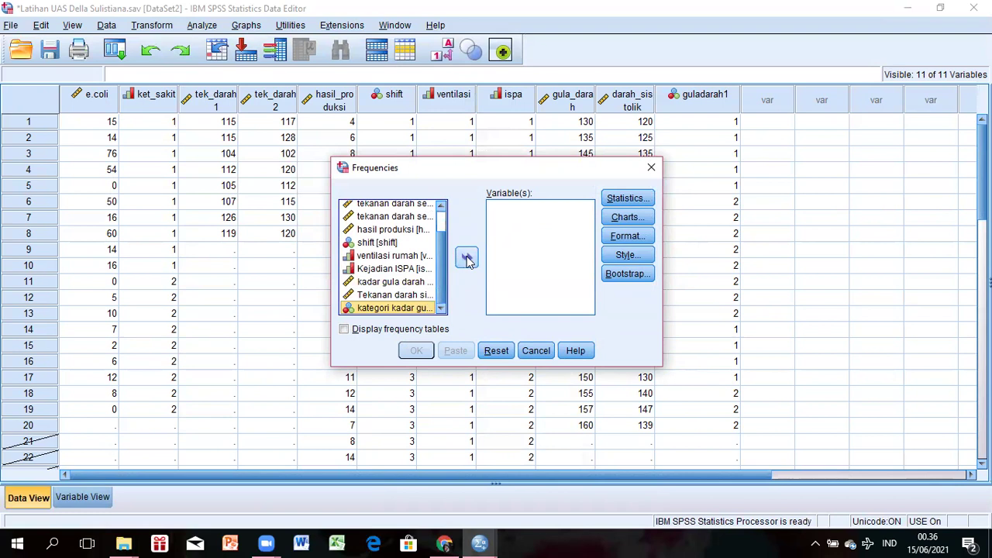
{"action": "left_click", "coordinate": [465, 257]}
Configure the frequency statistics by adding quartiles, range and mode and removing minimum and maximum
{"action": "left_click", "coordinate": [613, 196]}
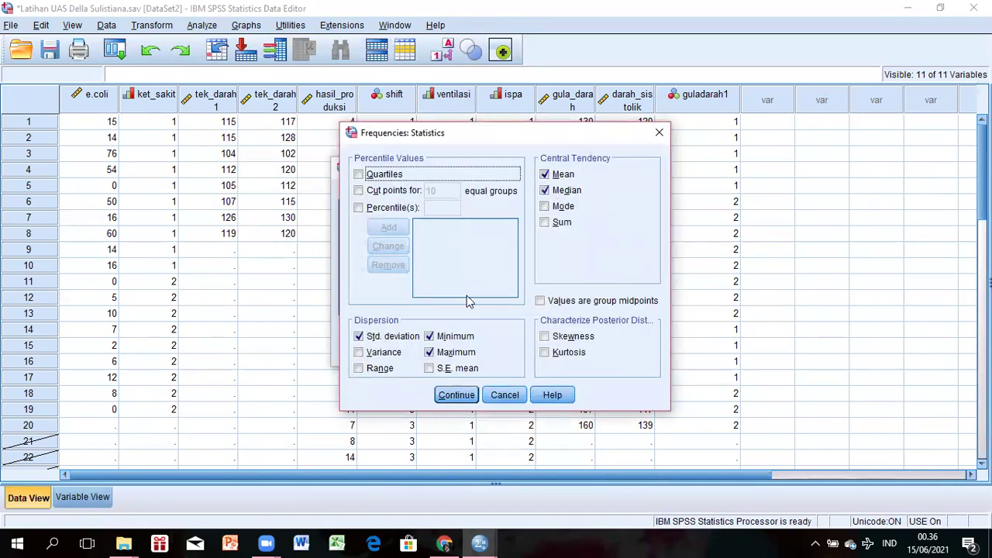
{"action": "left_click", "coordinate": [434, 354]}
{"action": "left_click", "coordinate": [431, 338]}
{"action": "left_click", "coordinate": [360, 369]}
{"action": "left_click", "coordinate": [359, 174]}
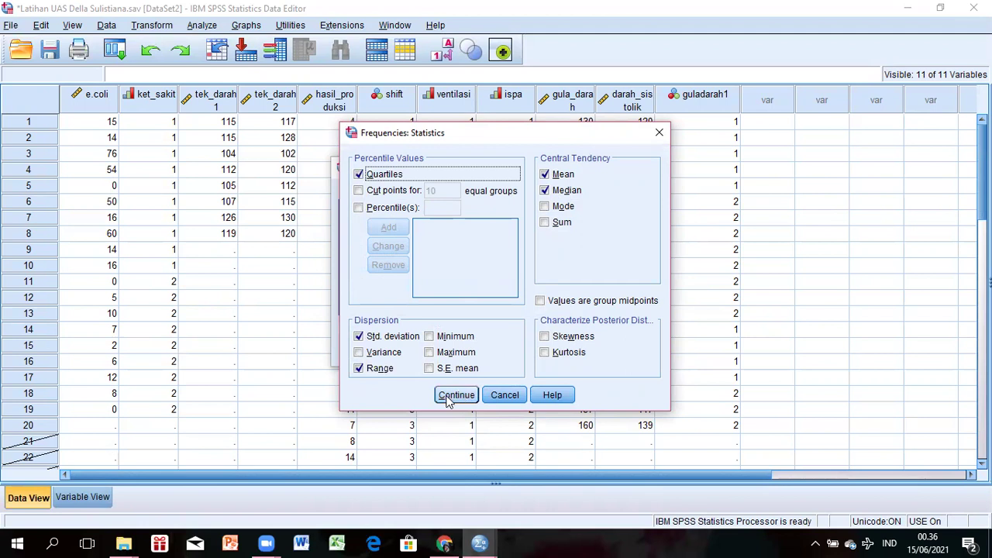
{"action": "left_click", "coordinate": [565, 208]}
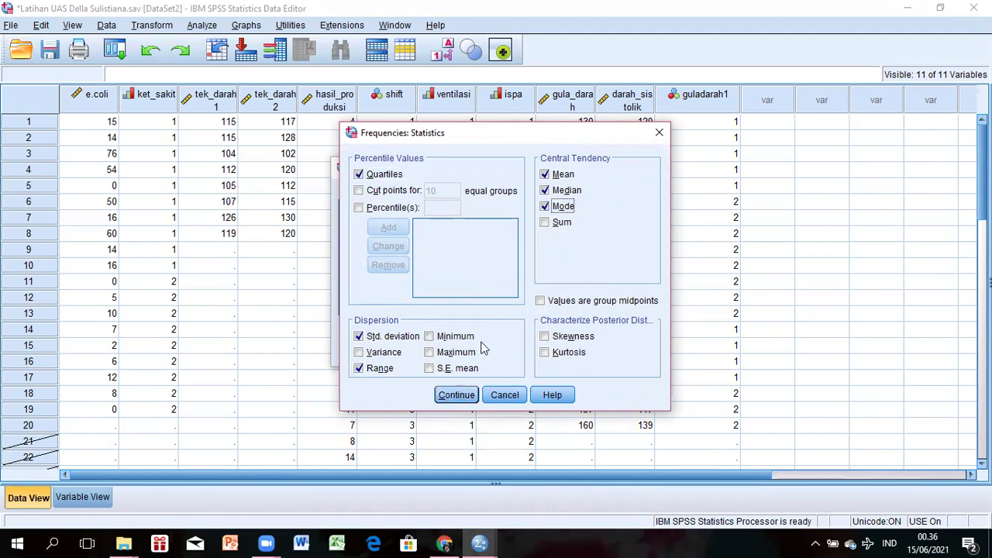
{"action": "left_click", "coordinate": [473, 395]}
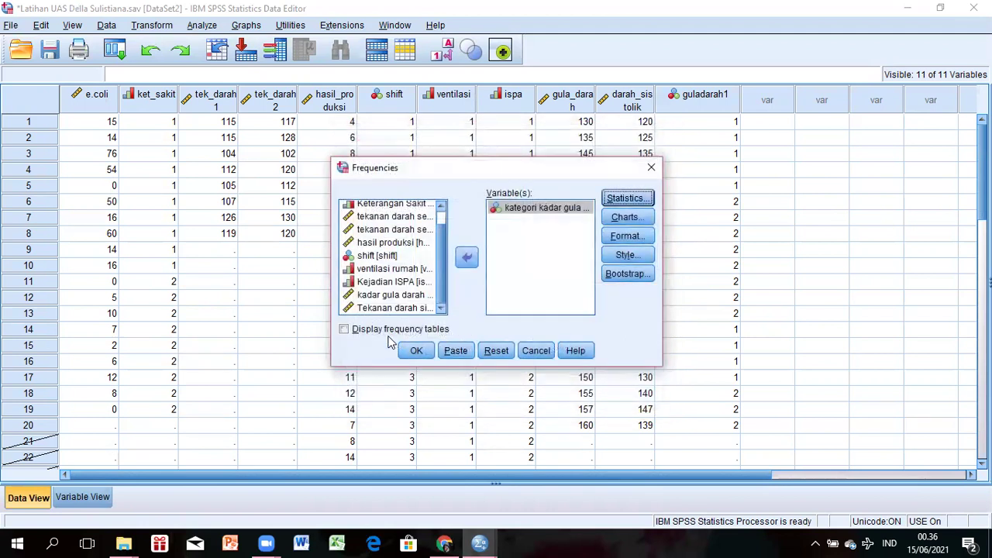
Enable the display of frequency tables and run the Frequencies analysis to review its tables and histogram
{"action": "left_click", "coordinate": [380, 332]}
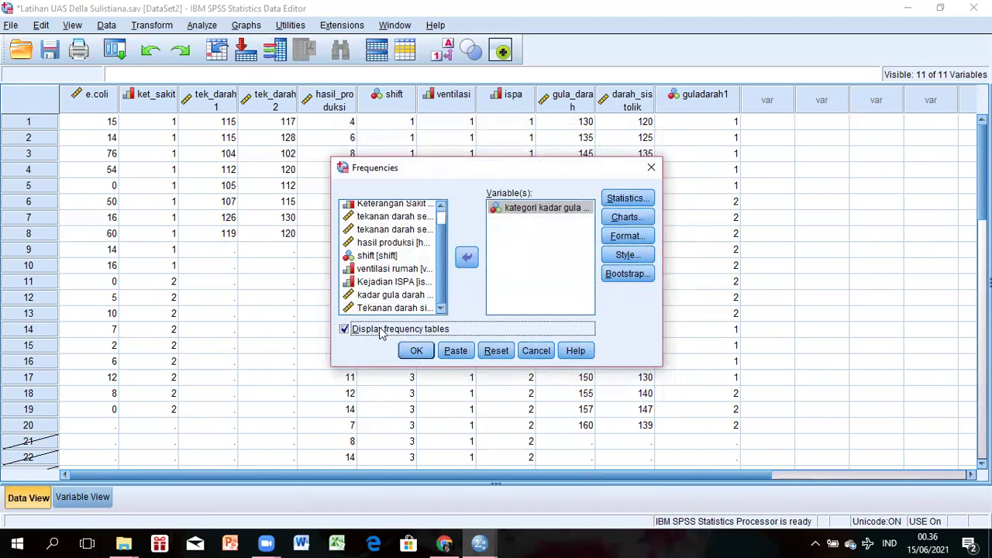
{"action": "left_click", "coordinate": [415, 350]}
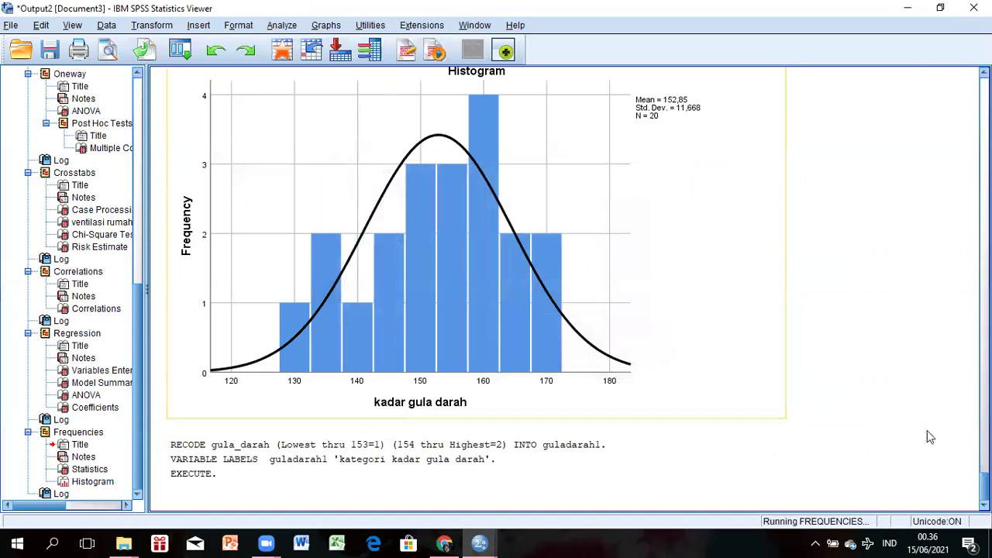
{"action": "scroll", "coordinate": [566, 290], "scroll_direction": "down", "scroll_amount": 3}
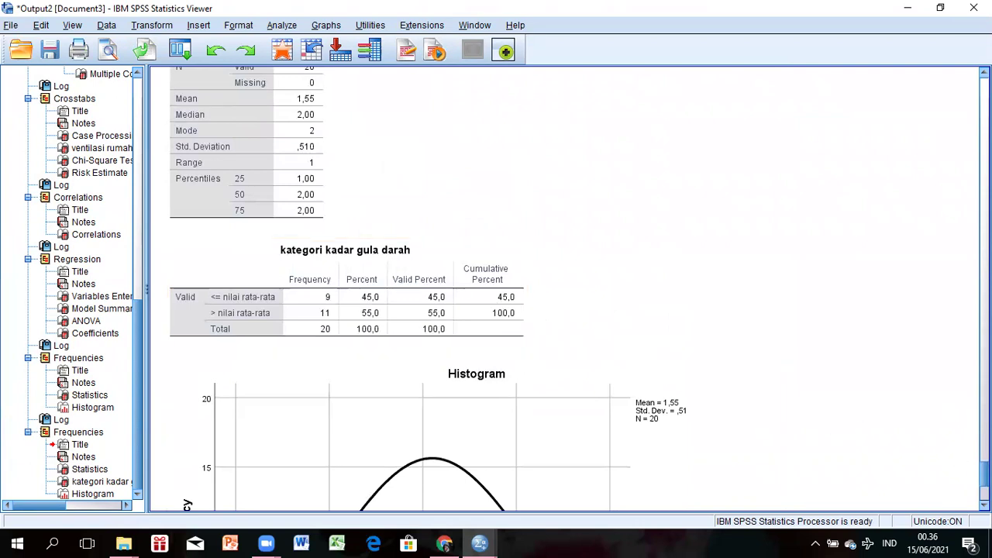
{"action": "scroll", "coordinate": [326, 200], "scroll_direction": "up", "scroll_amount": 2}
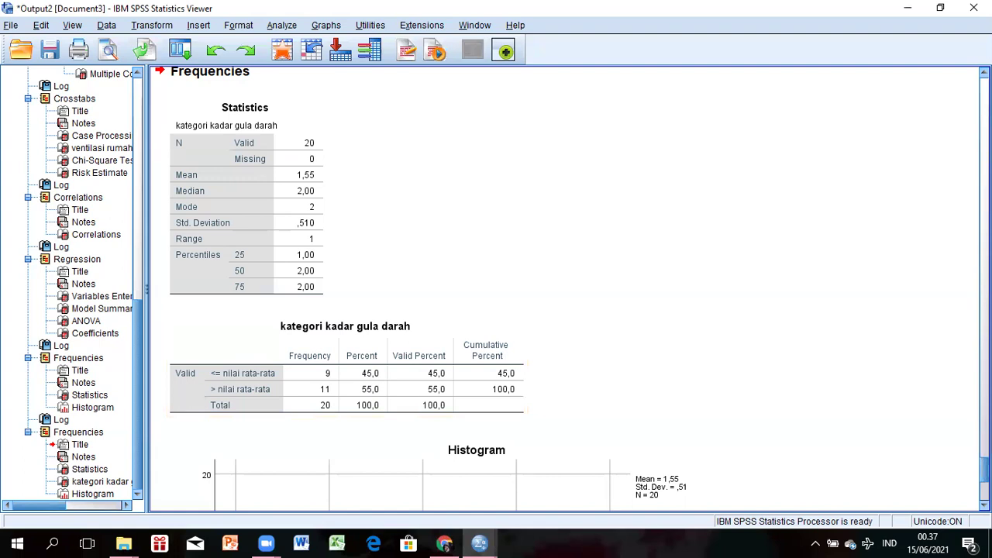
{"action": "scroll", "coordinate": [565, 287], "scroll_direction": "down", "scroll_amount": 5}
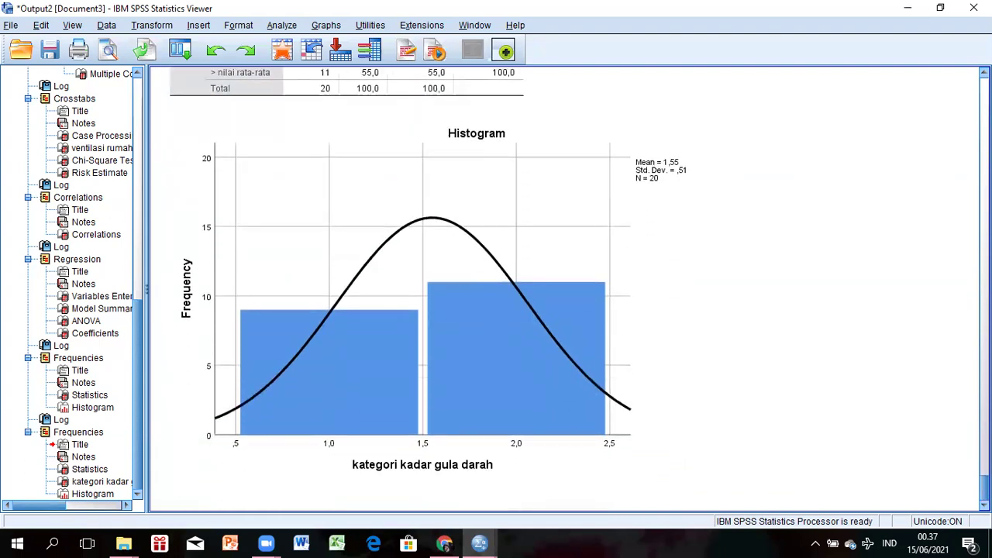
{"action": "scroll", "coordinate": [566, 287], "scroll_direction": "up", "scroll_amount": 3}
{"action": "scroll", "coordinate": [566, 287], "scroll_direction": "down", "scroll_amount": 3}
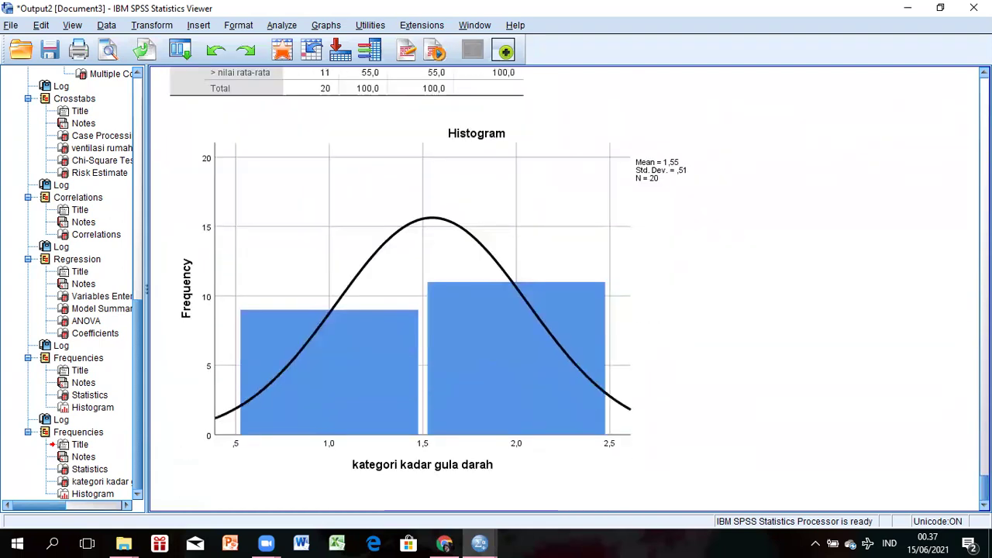